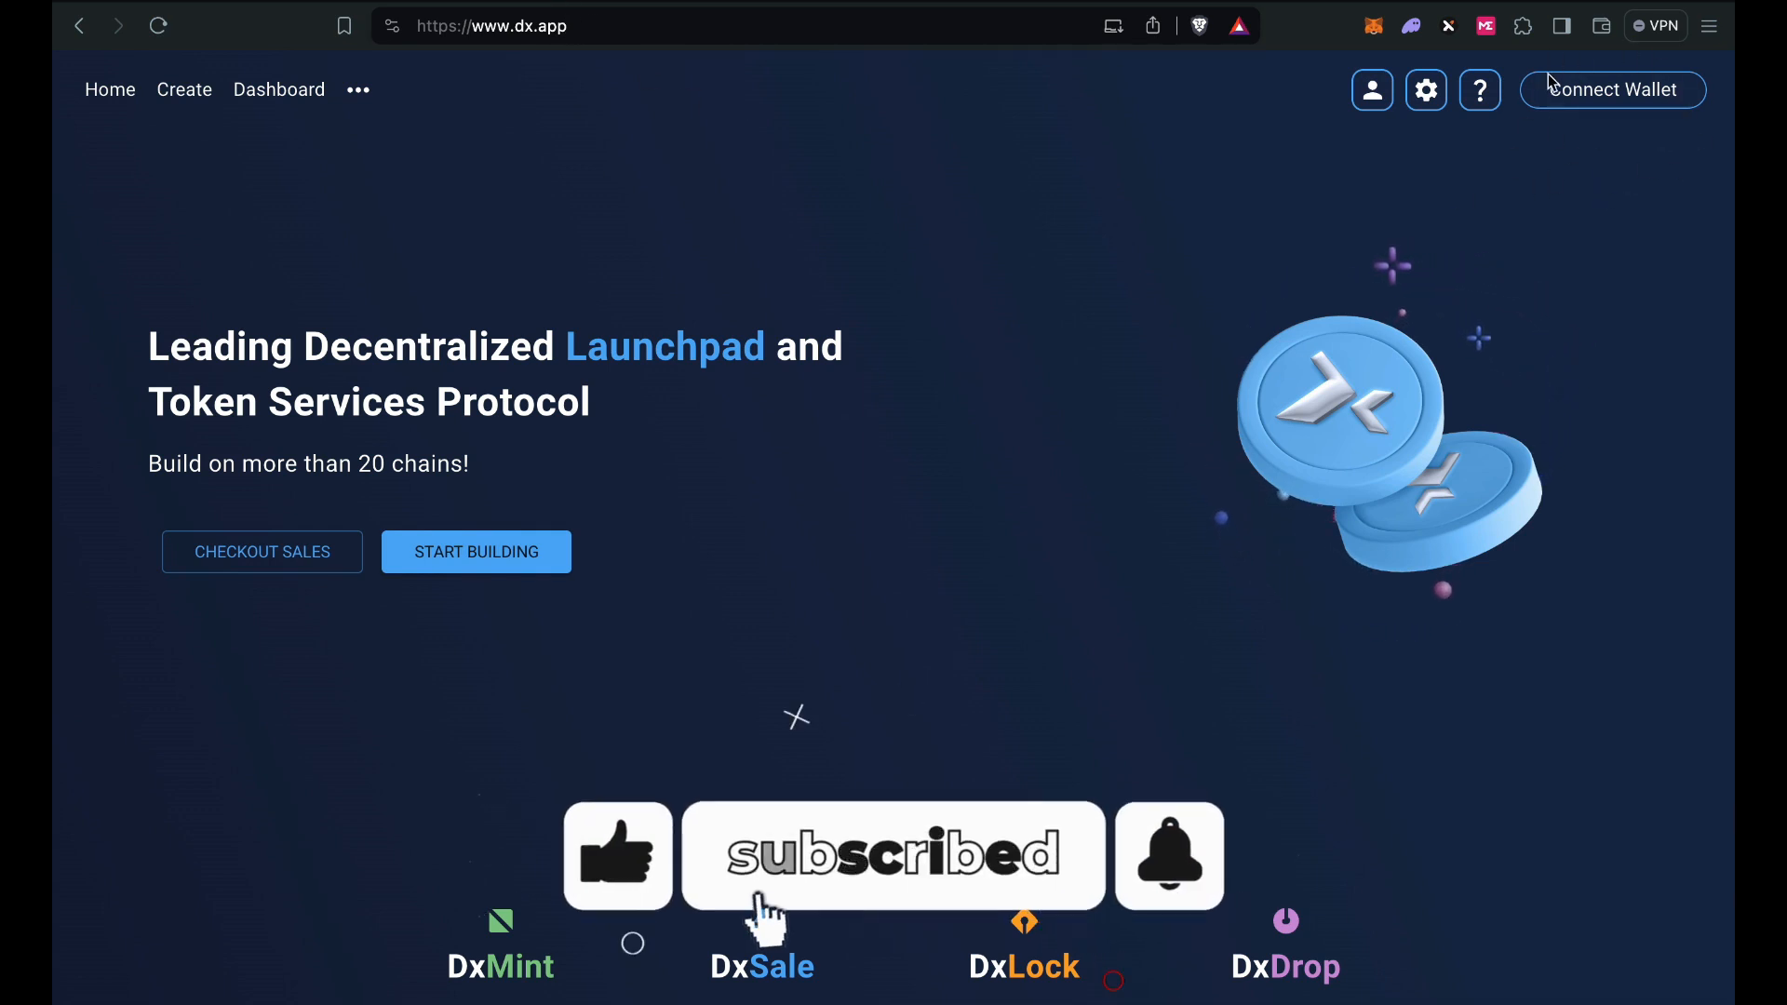
Connect the MetaMask wallet to the site
left_click(1613, 104)
scroll(639, 507, "down", 1)
scroll(640, 506, "up", 1)
scroll(642, 517, "down", 1)
scroll(643, 518, "up", 1)
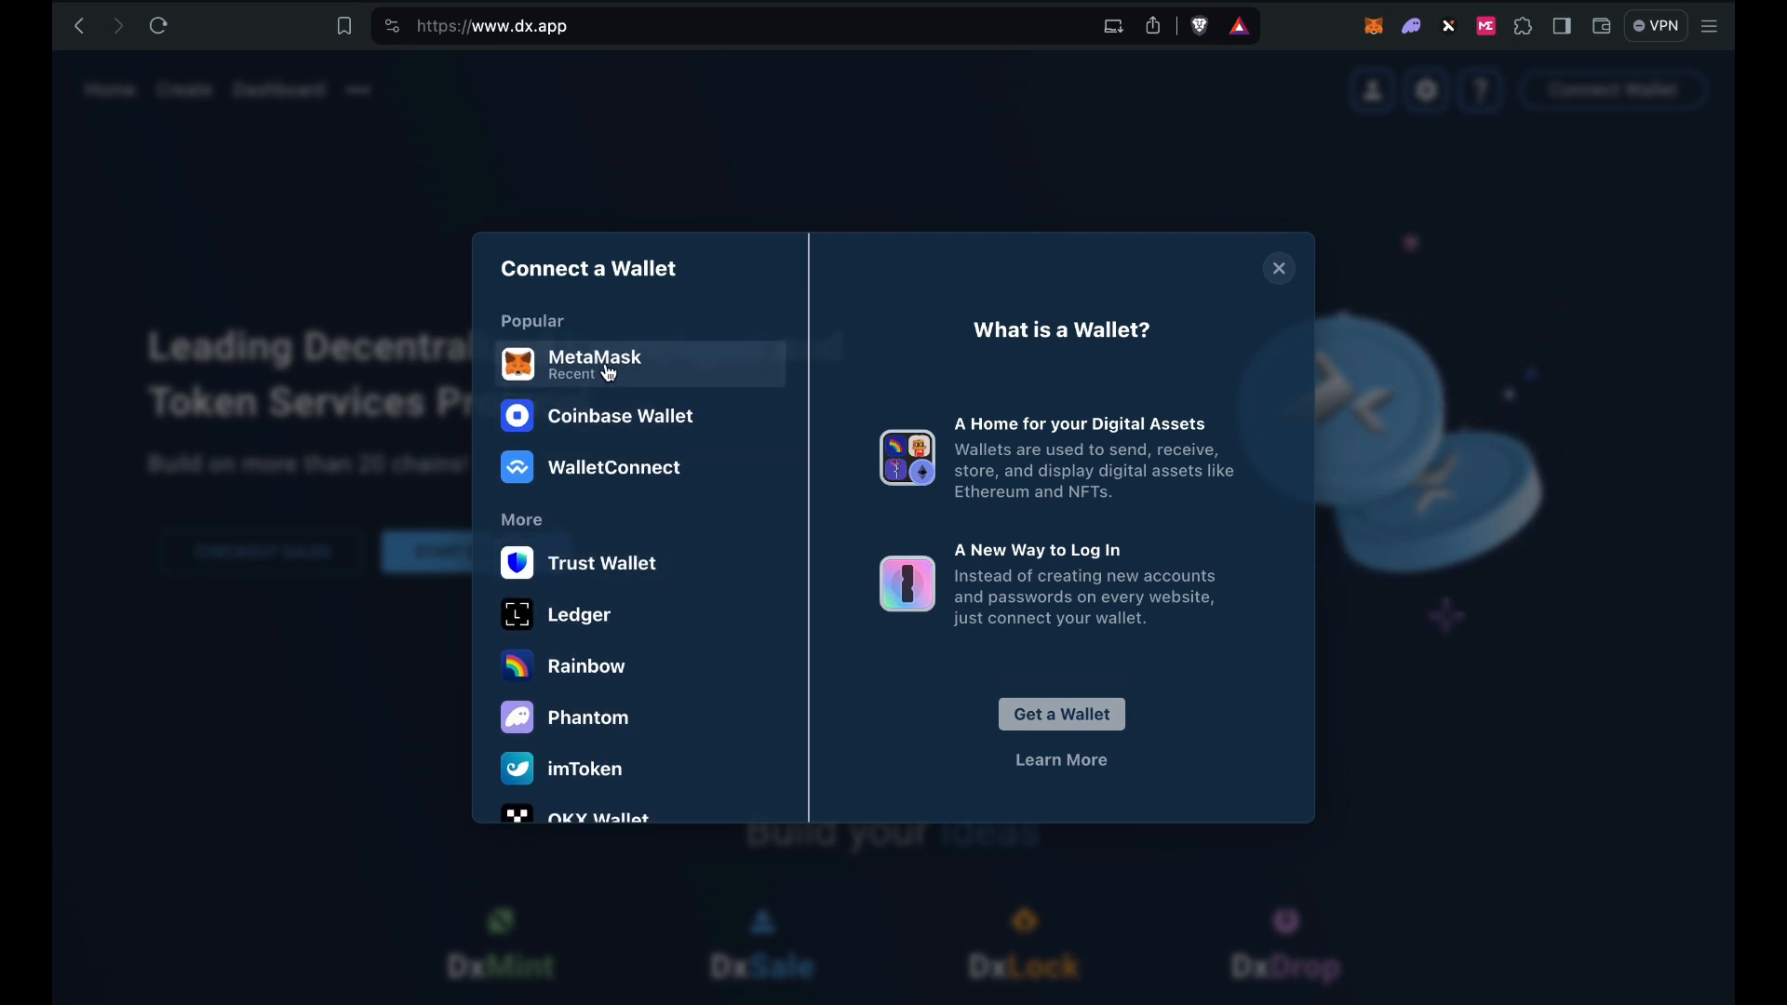
left_click(616, 370)
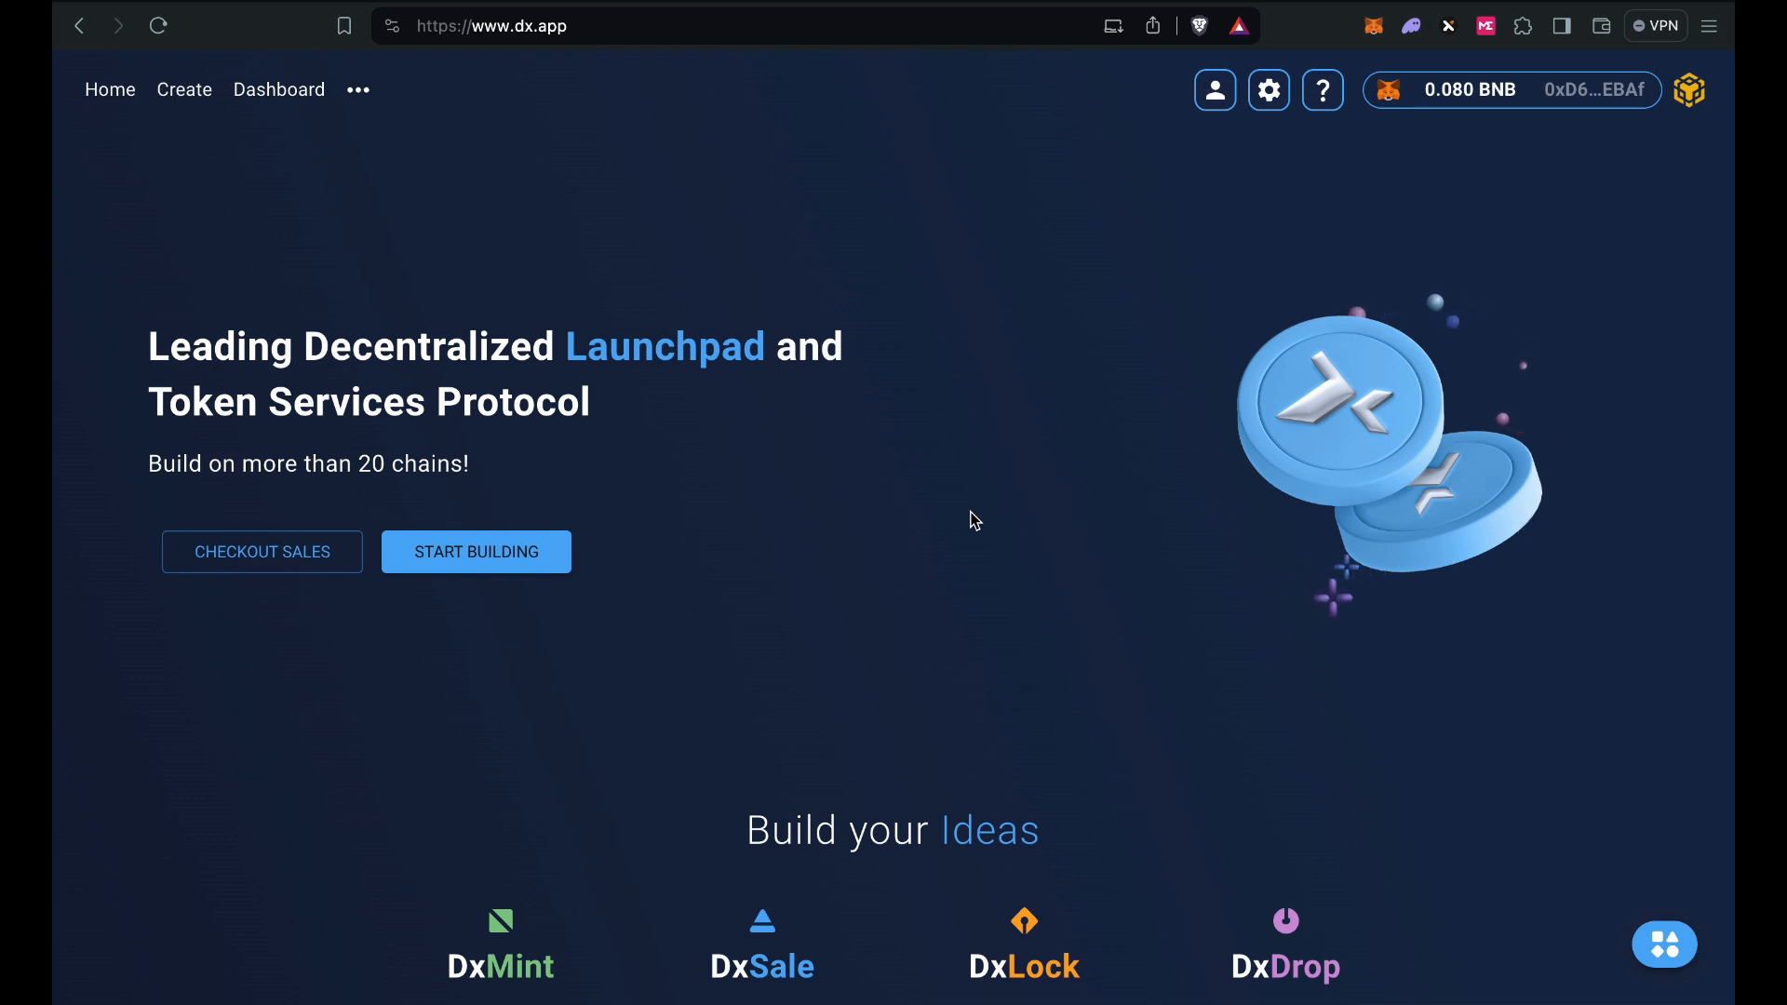
Open the DxMint token creation page and choose Dividend Token as the token type
mouse_move(191, 93)
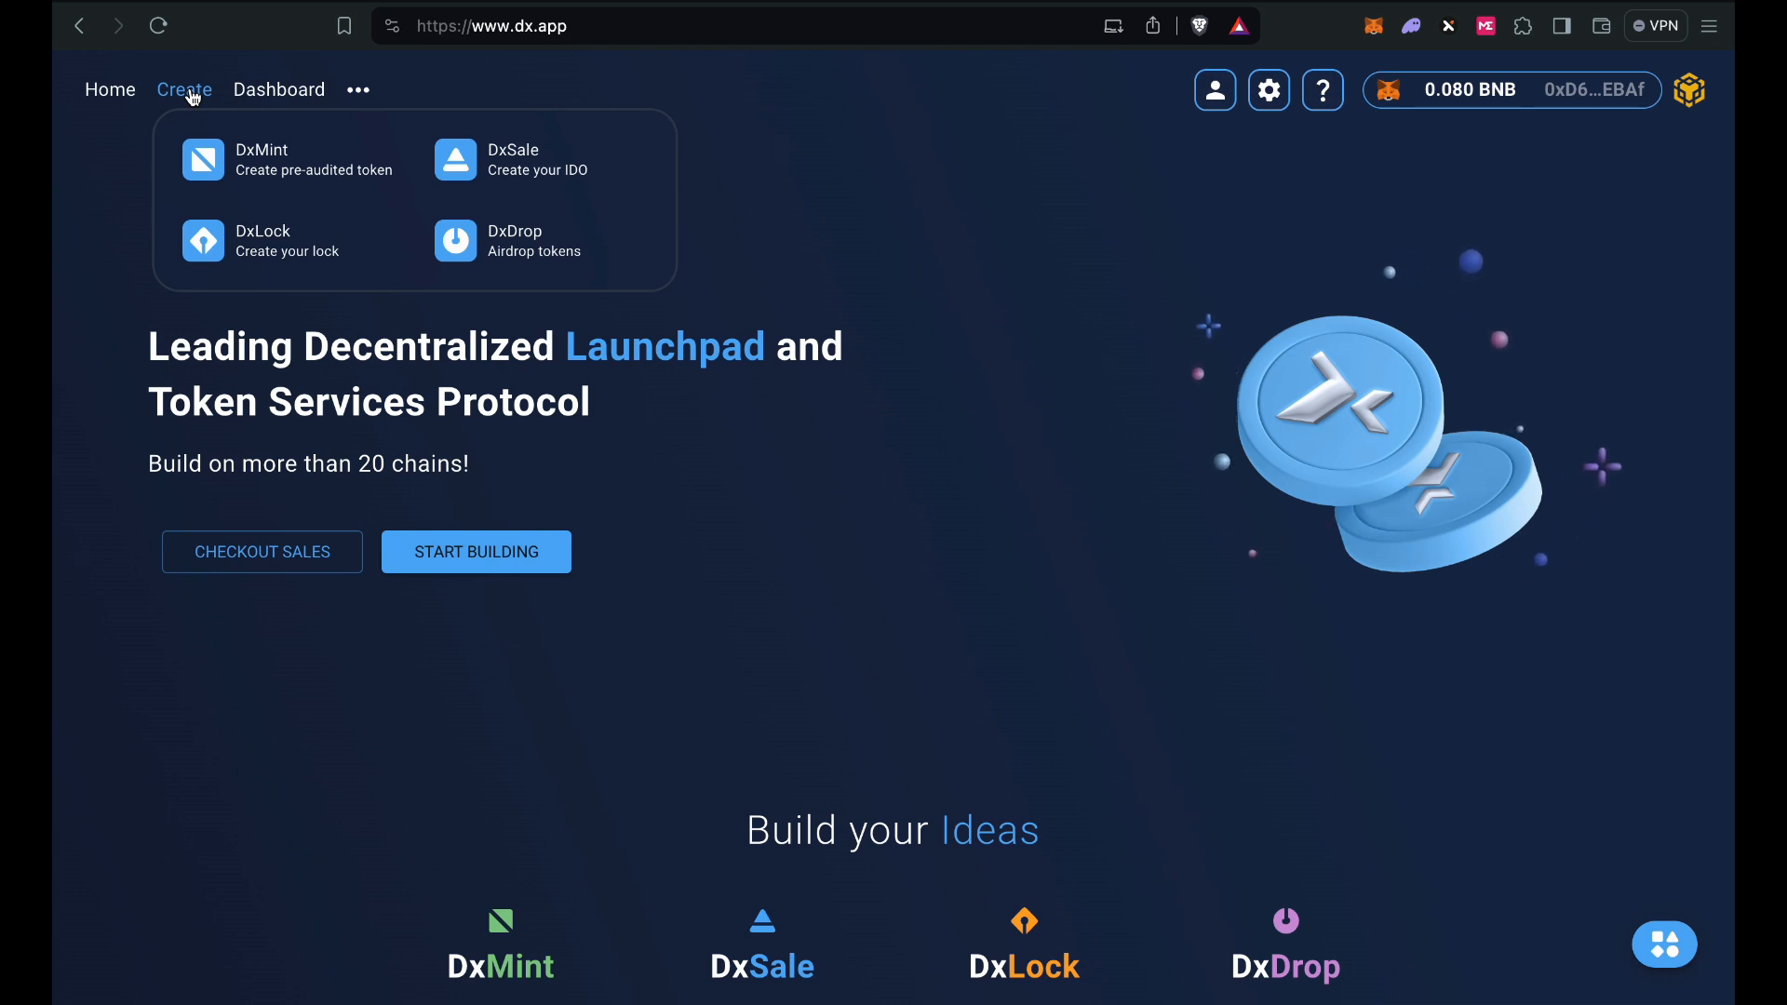
left_click(262, 160)
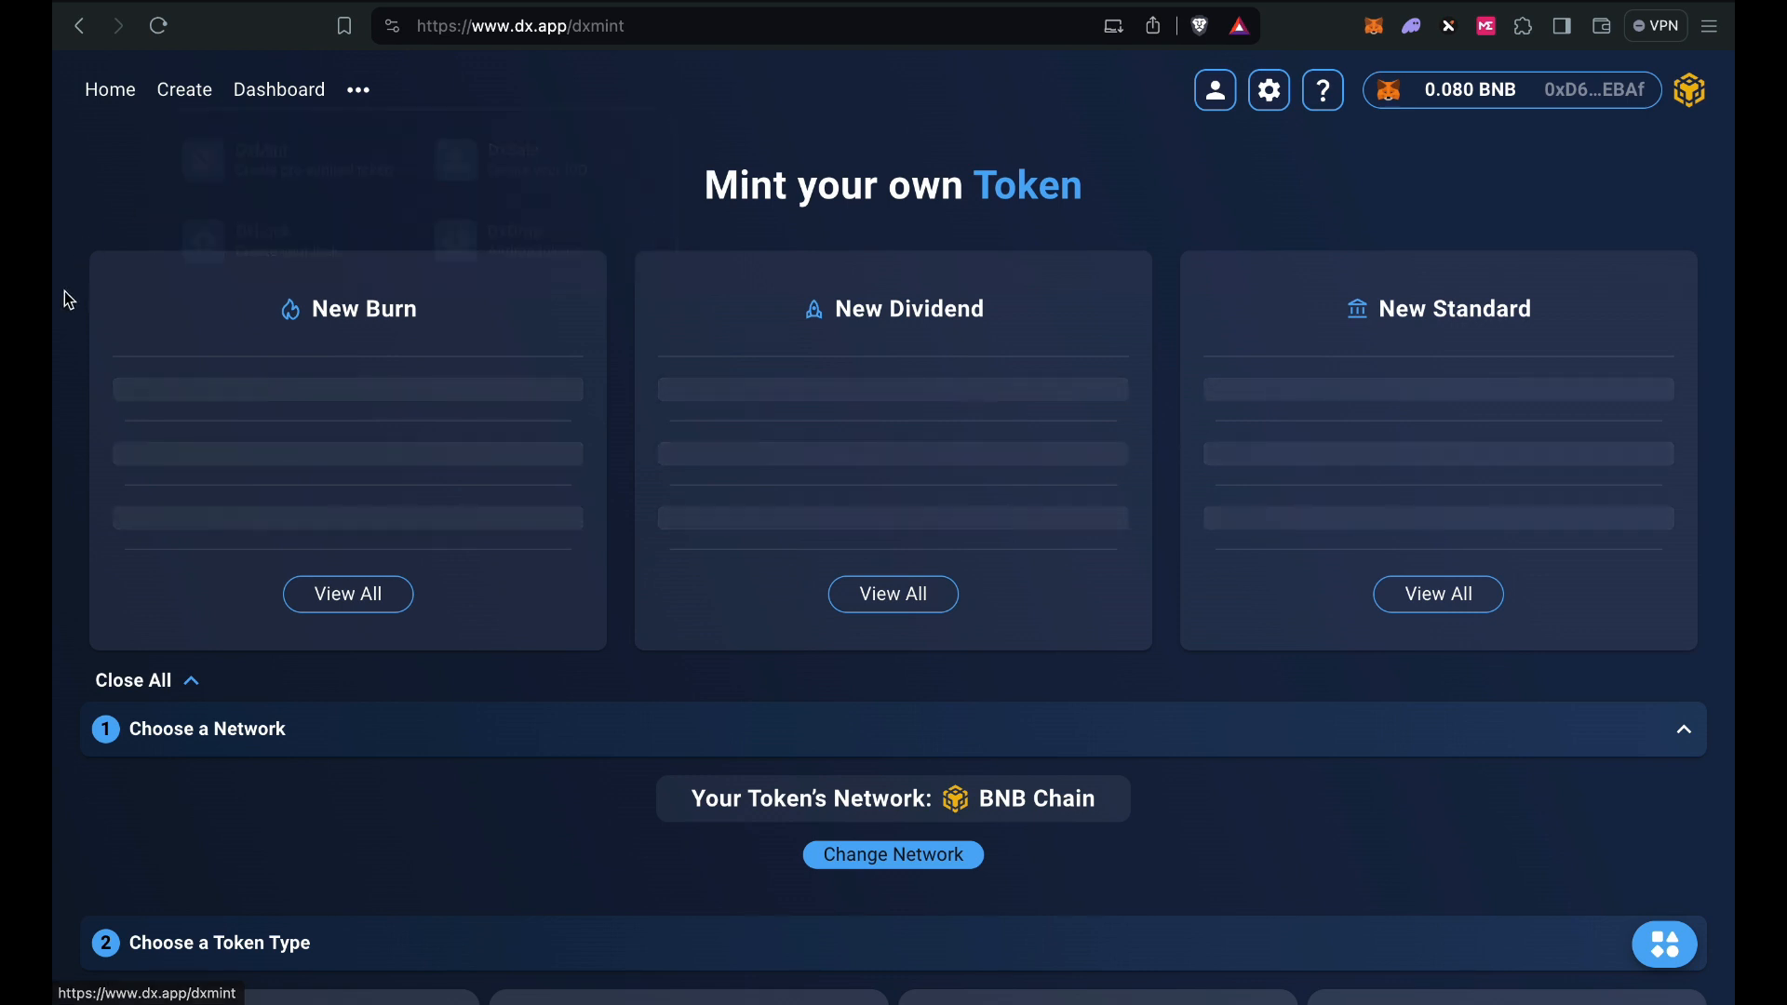
scroll(597, 296, "down", 1)
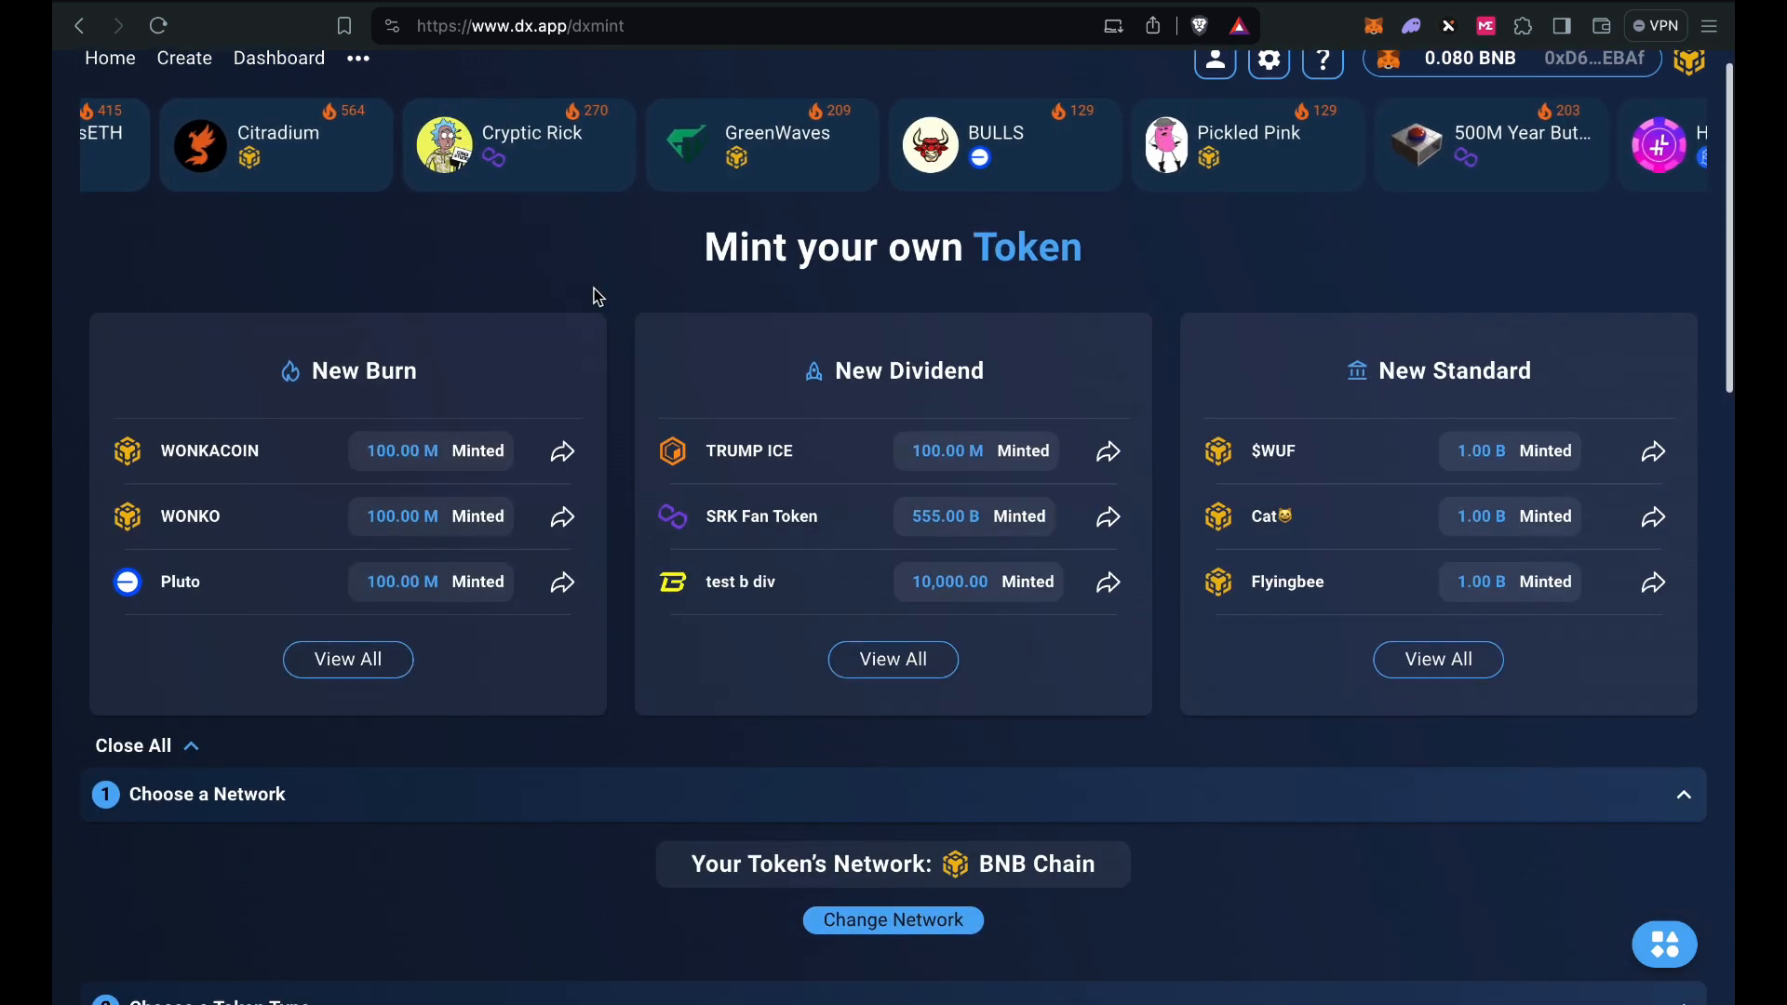
scroll(631, 445, "down", 7)
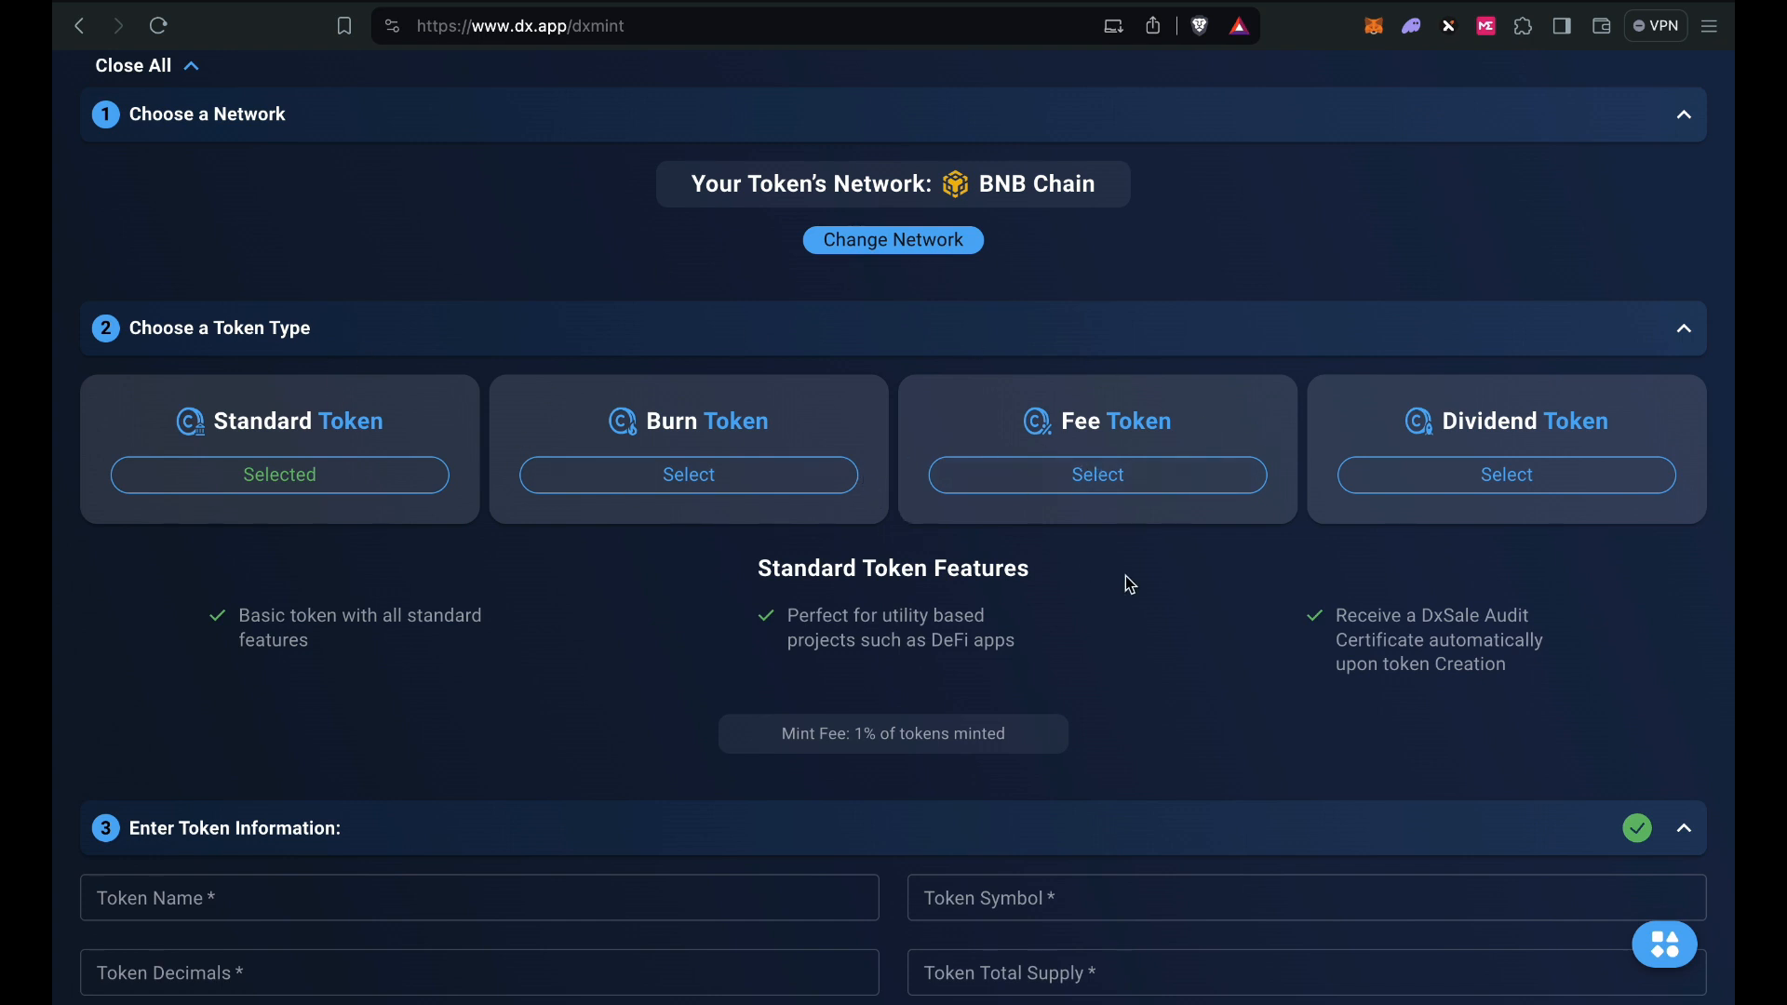
scroll(1130, 585, "down", 1)
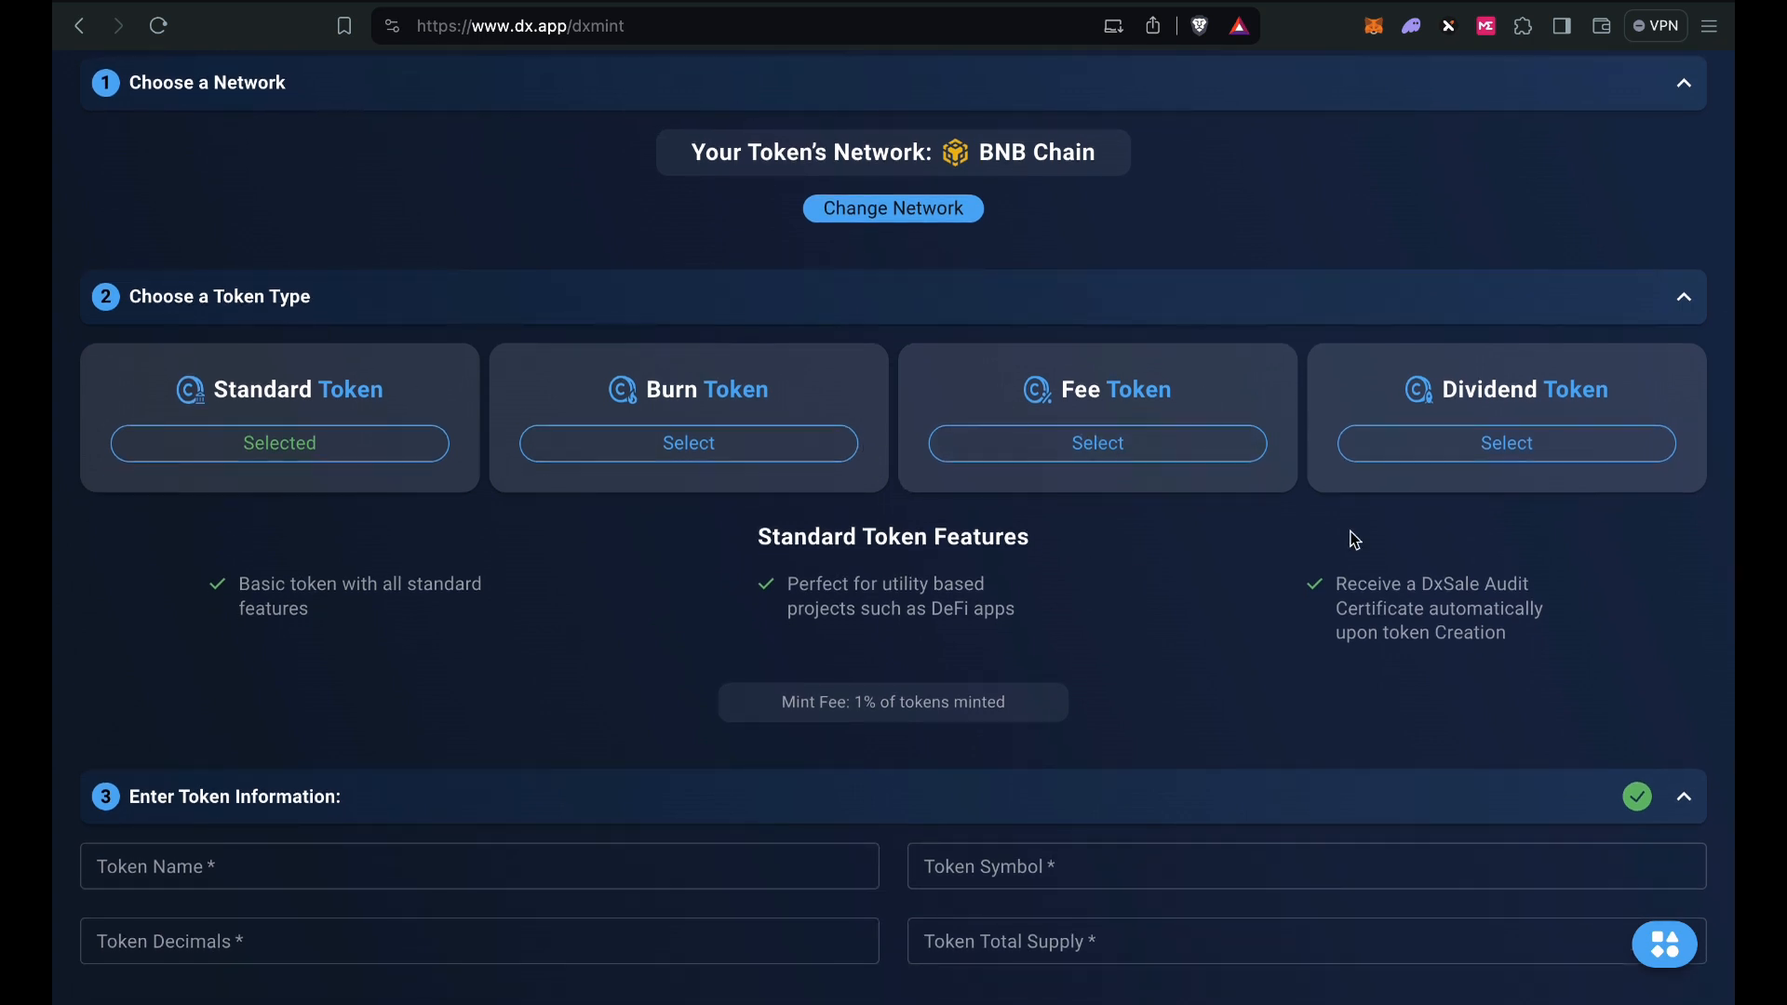
left_click(1486, 451)
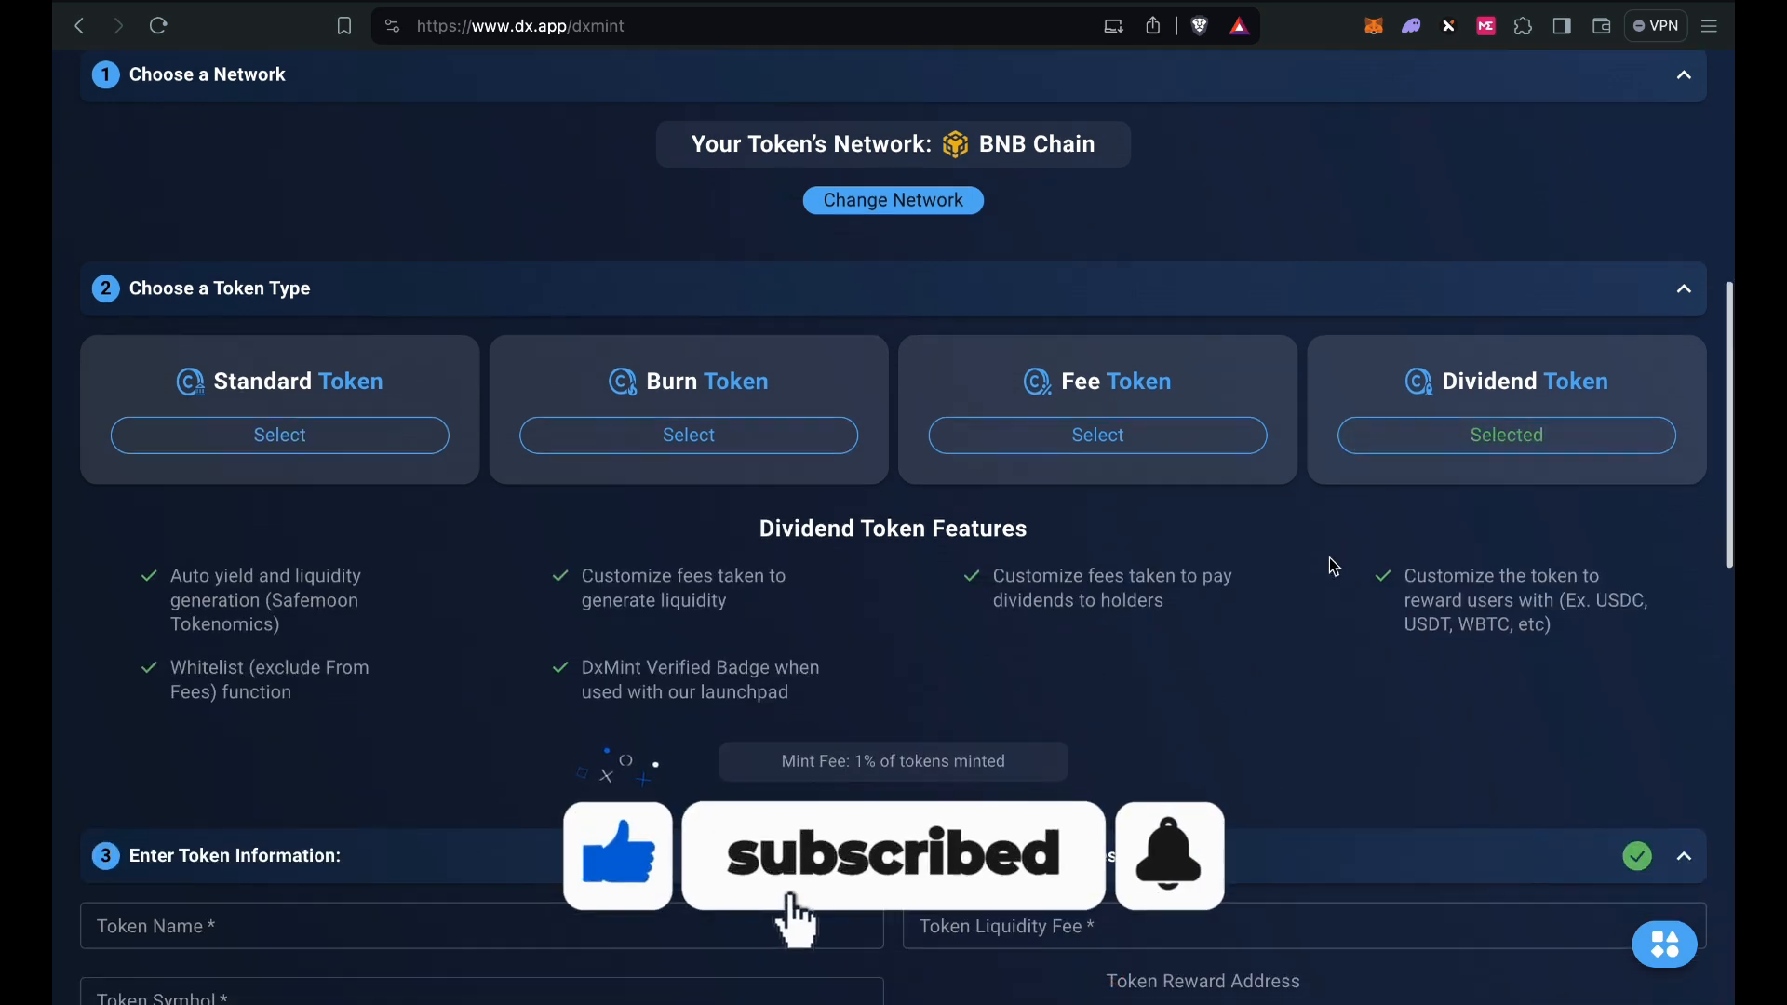
Review the Dividend Token features and the token information, fee and DEX sections of the form
scroll(1335, 566, "down", 3)
scroll(1331, 549, "down", 1)
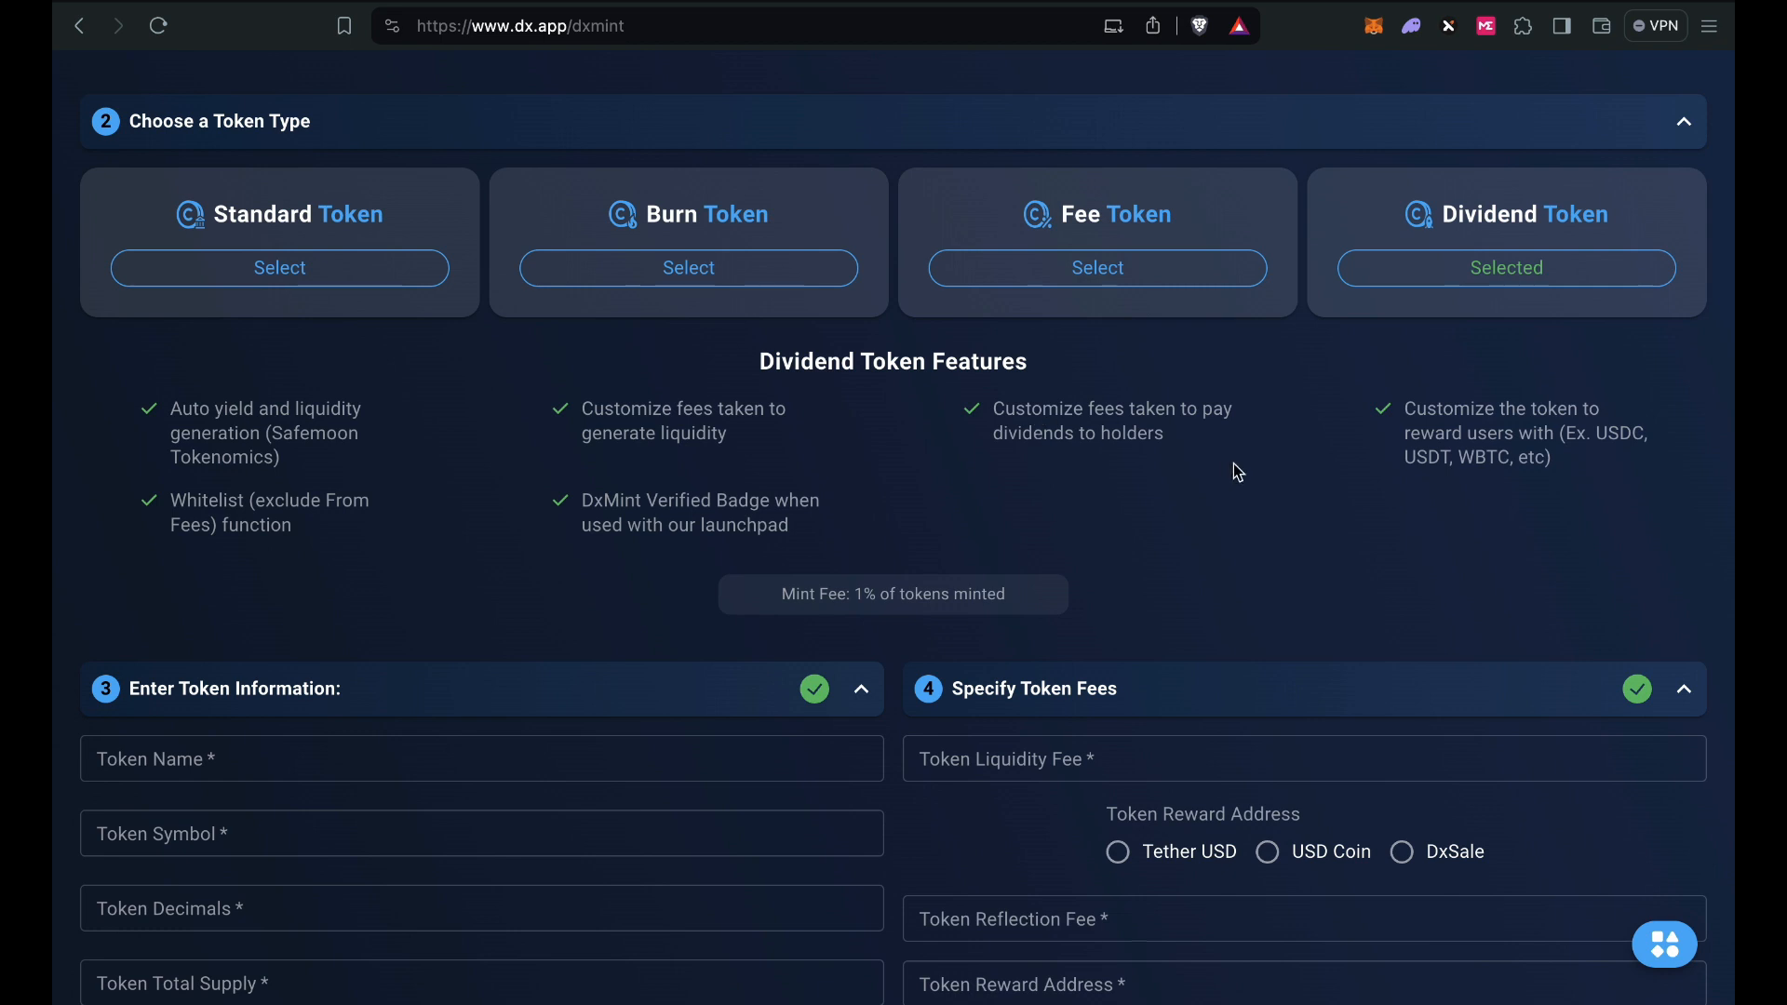
scroll(1237, 463, "down", 1)
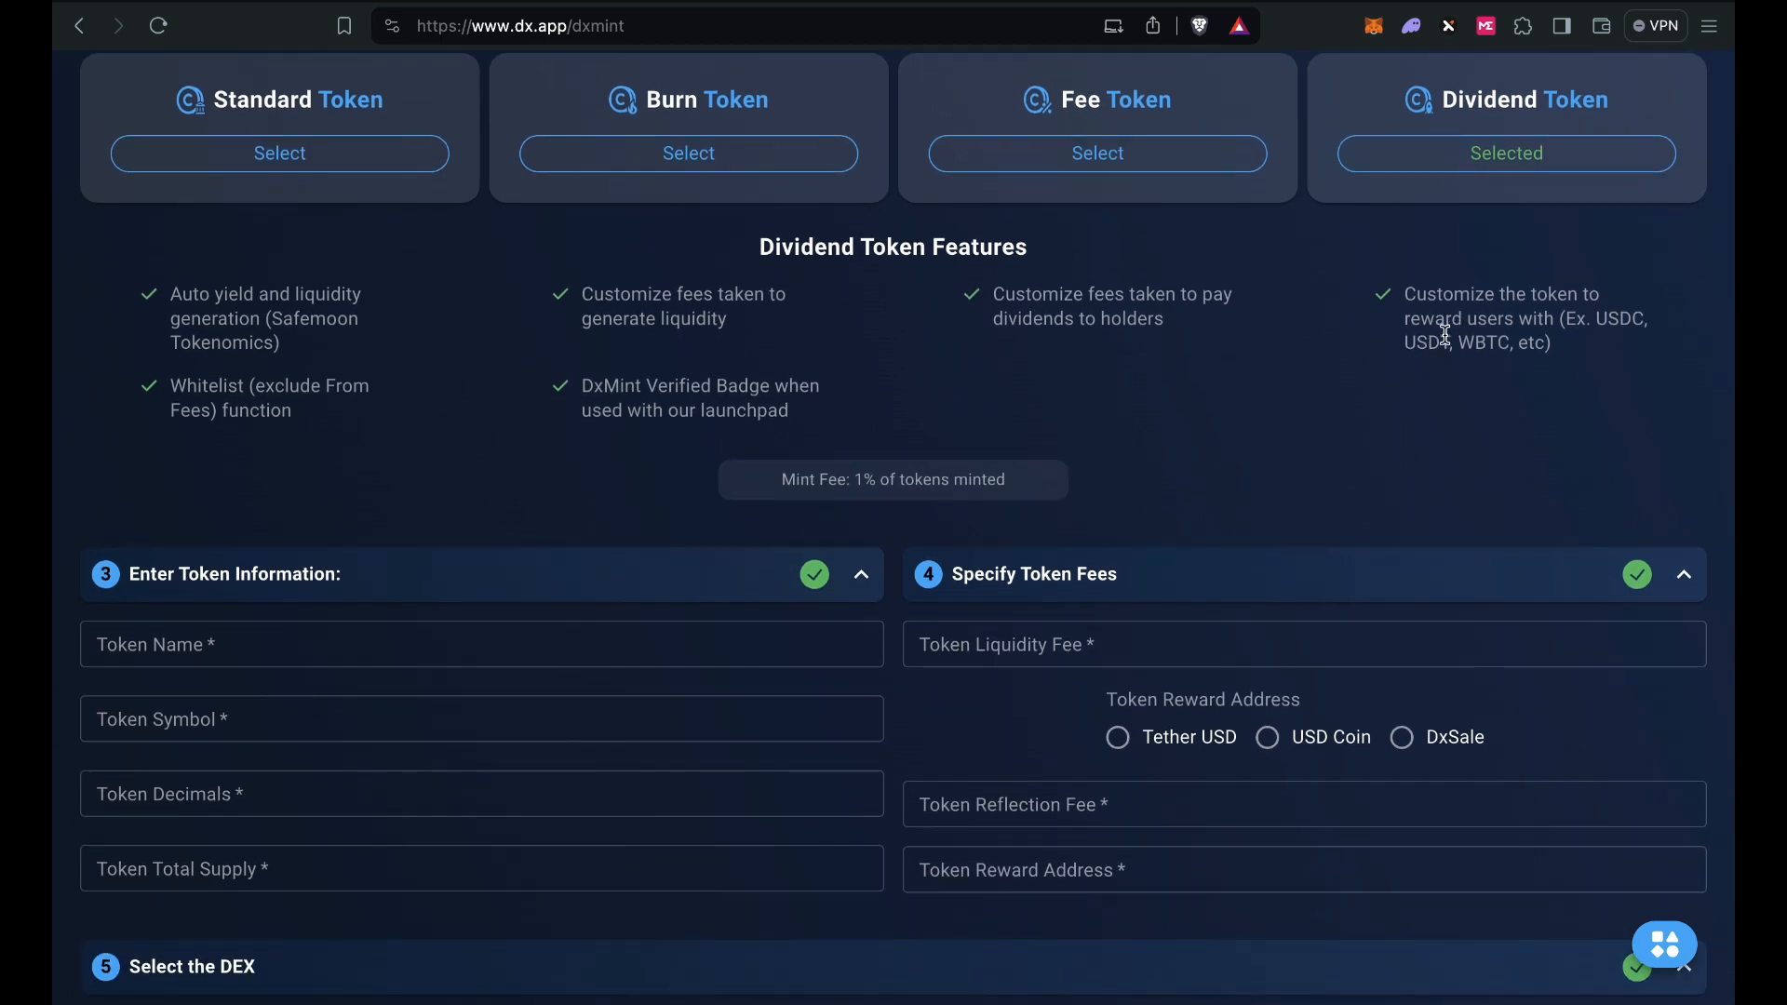
scroll(1398, 372, "down", 1)
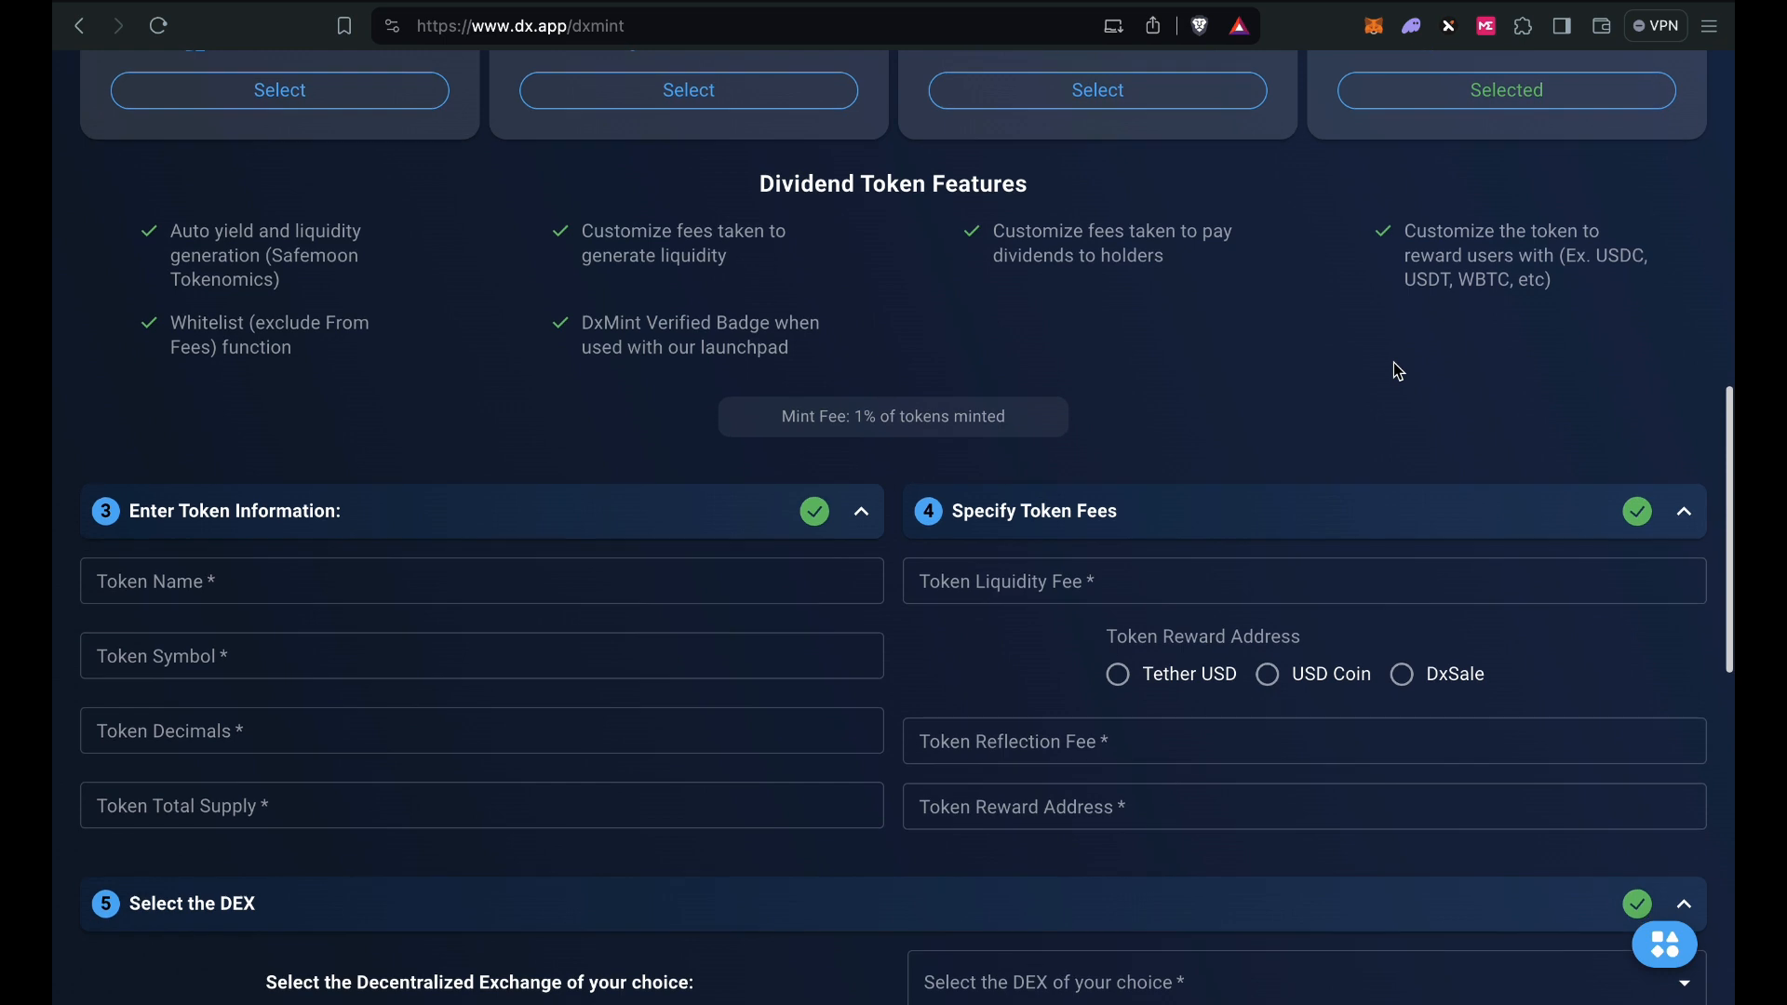
scroll(1123, 375, "up", 5)
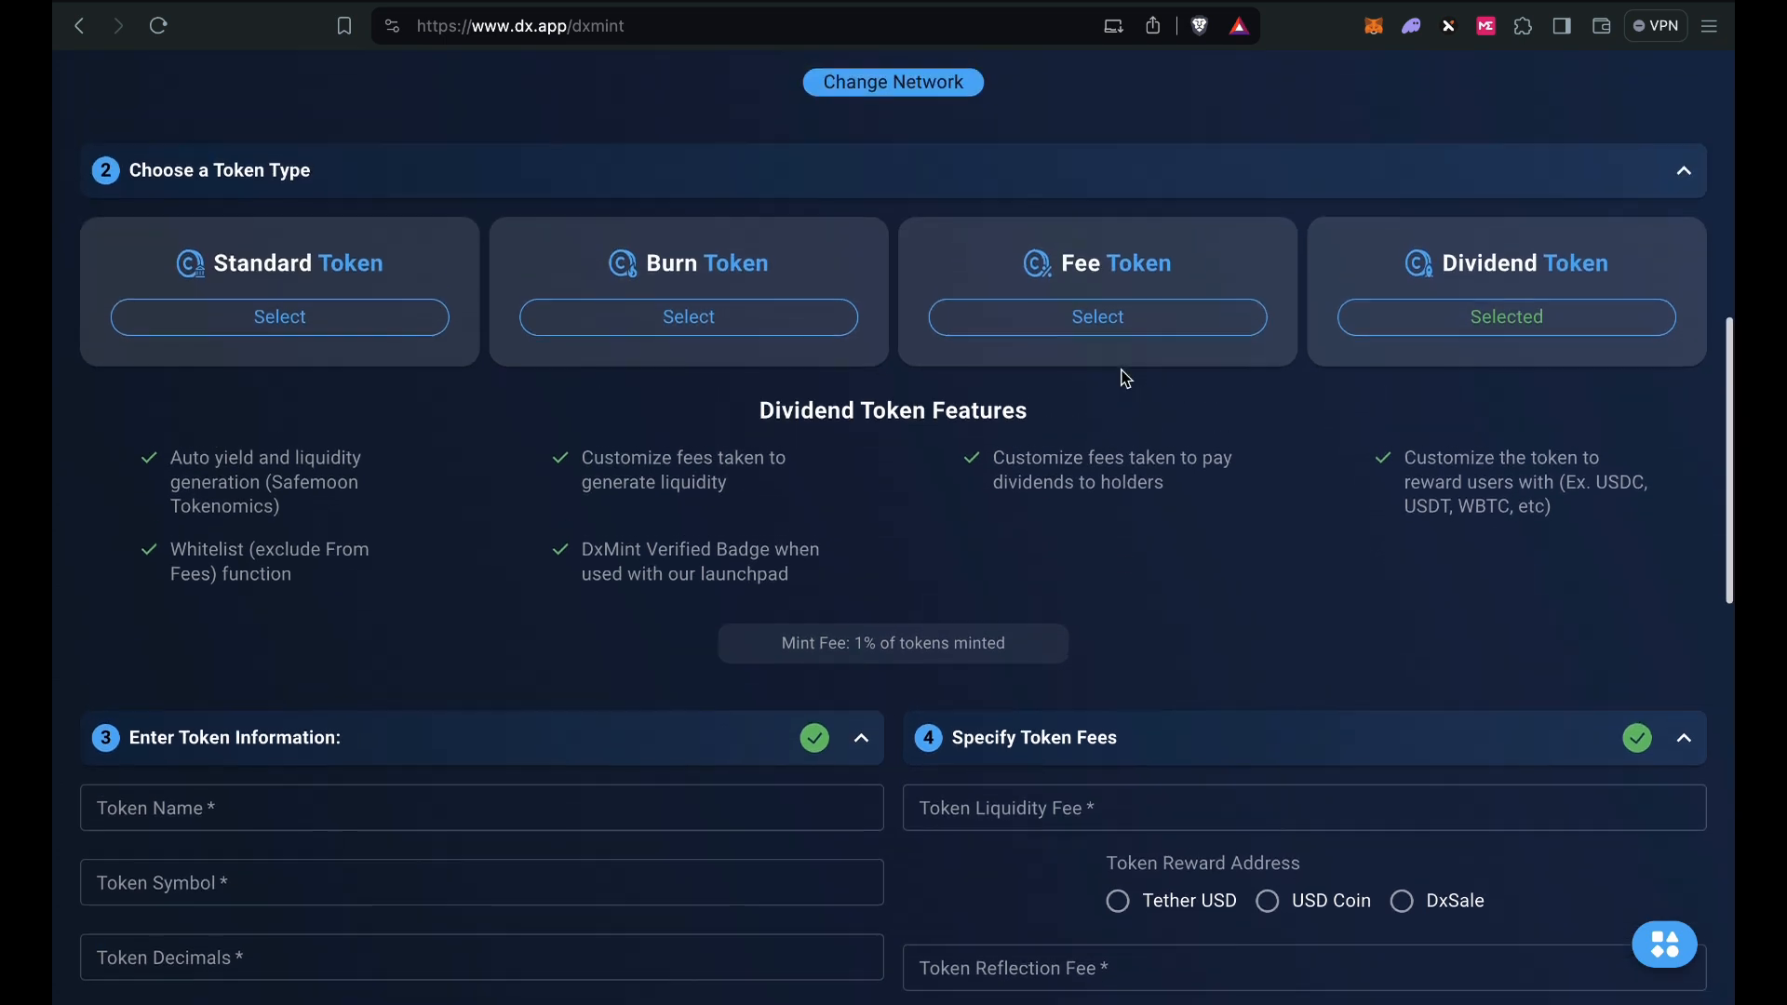
scroll(1241, 366, "down", 5)
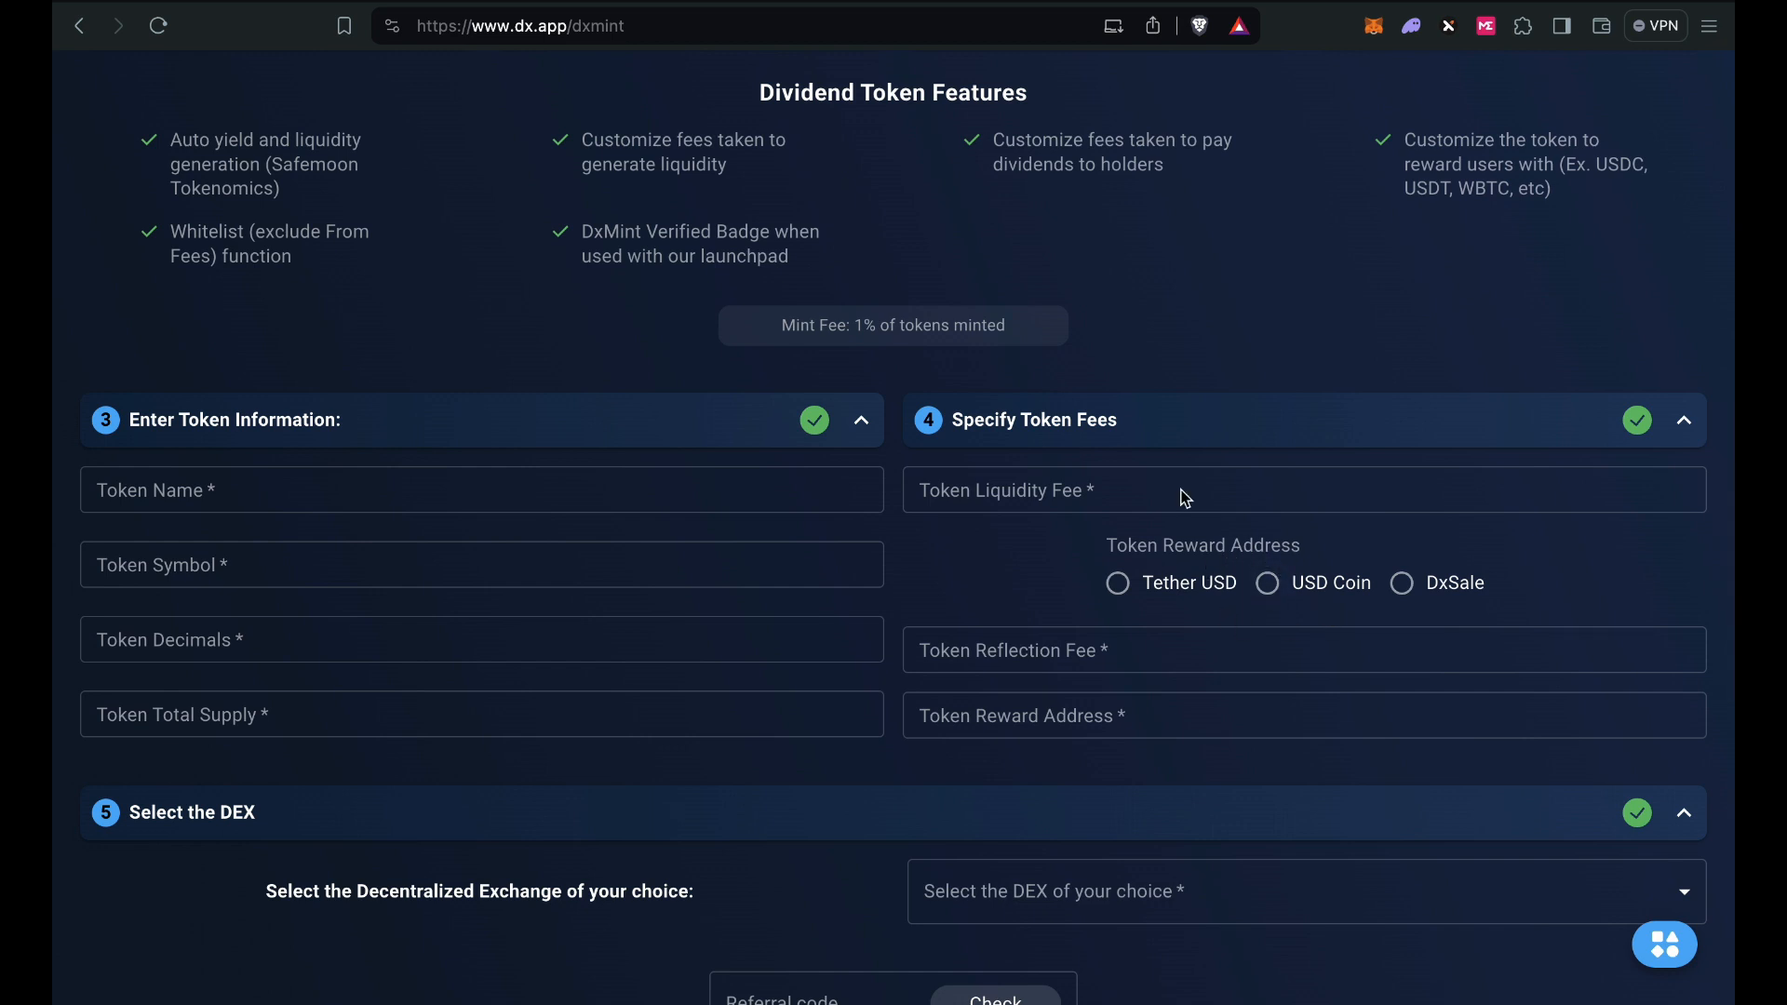
scroll(1143, 357, "up", 4)
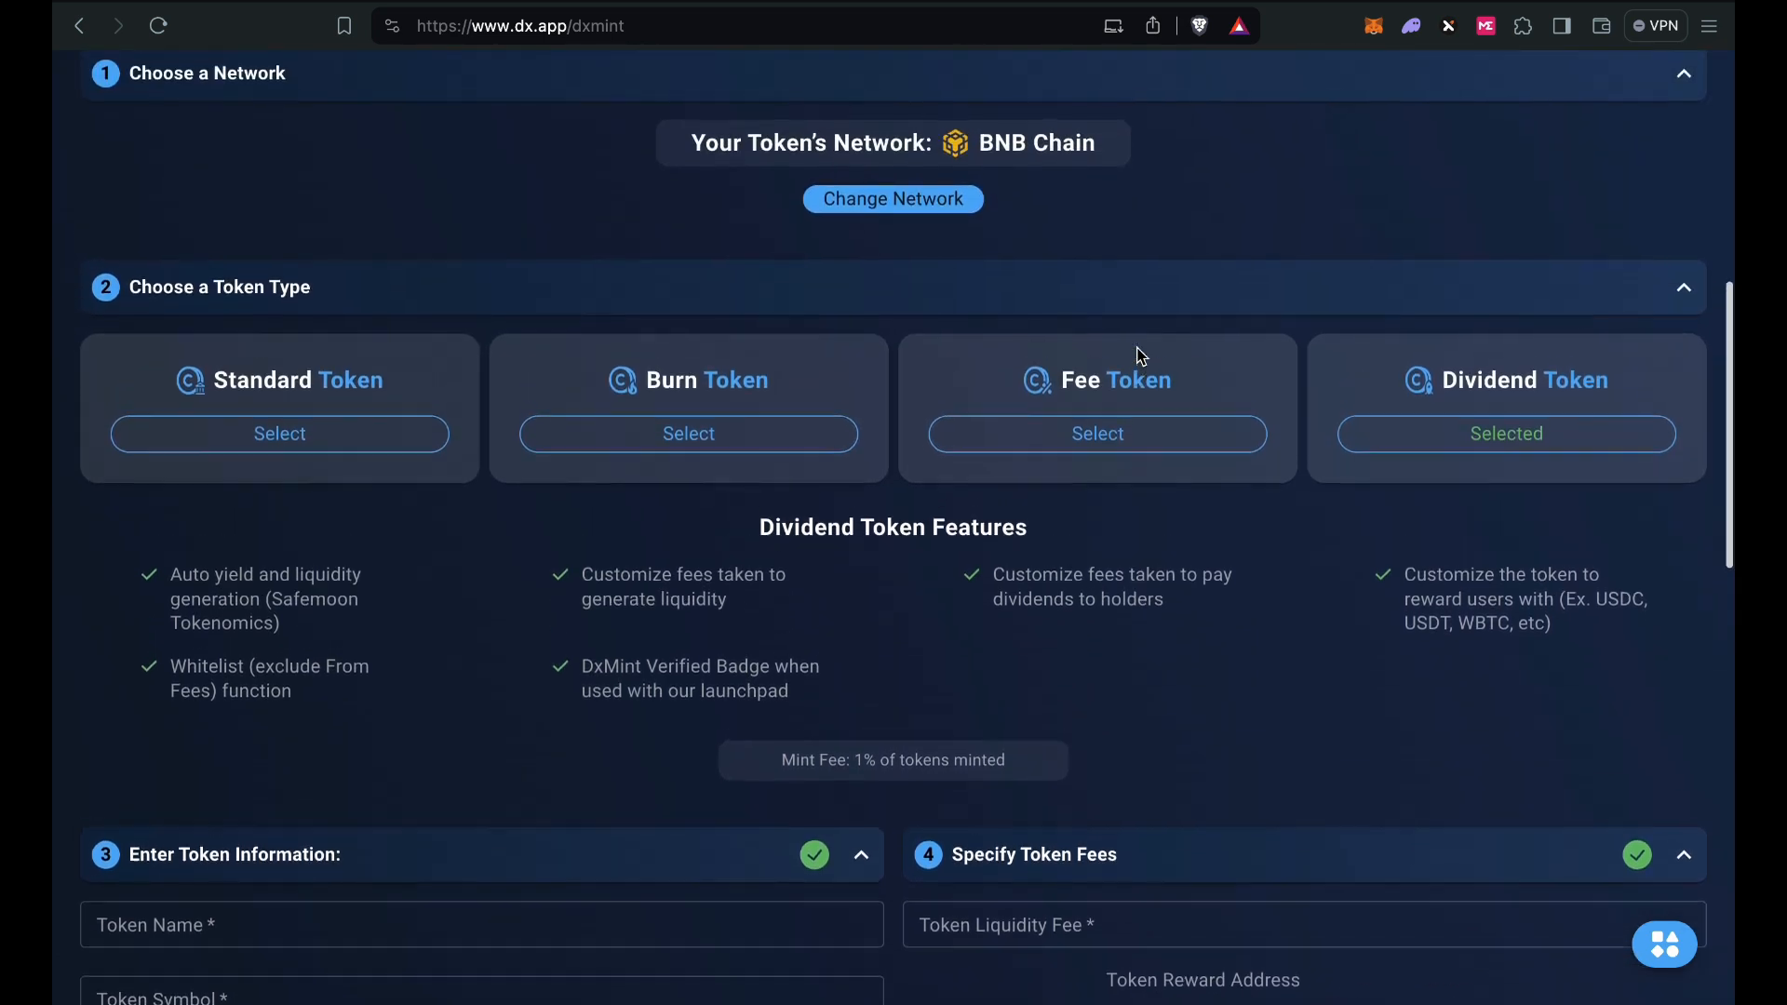
Look through all three pages of supported networks for the token and close the list without changing the network
scroll(1139, 353, "up", 4)
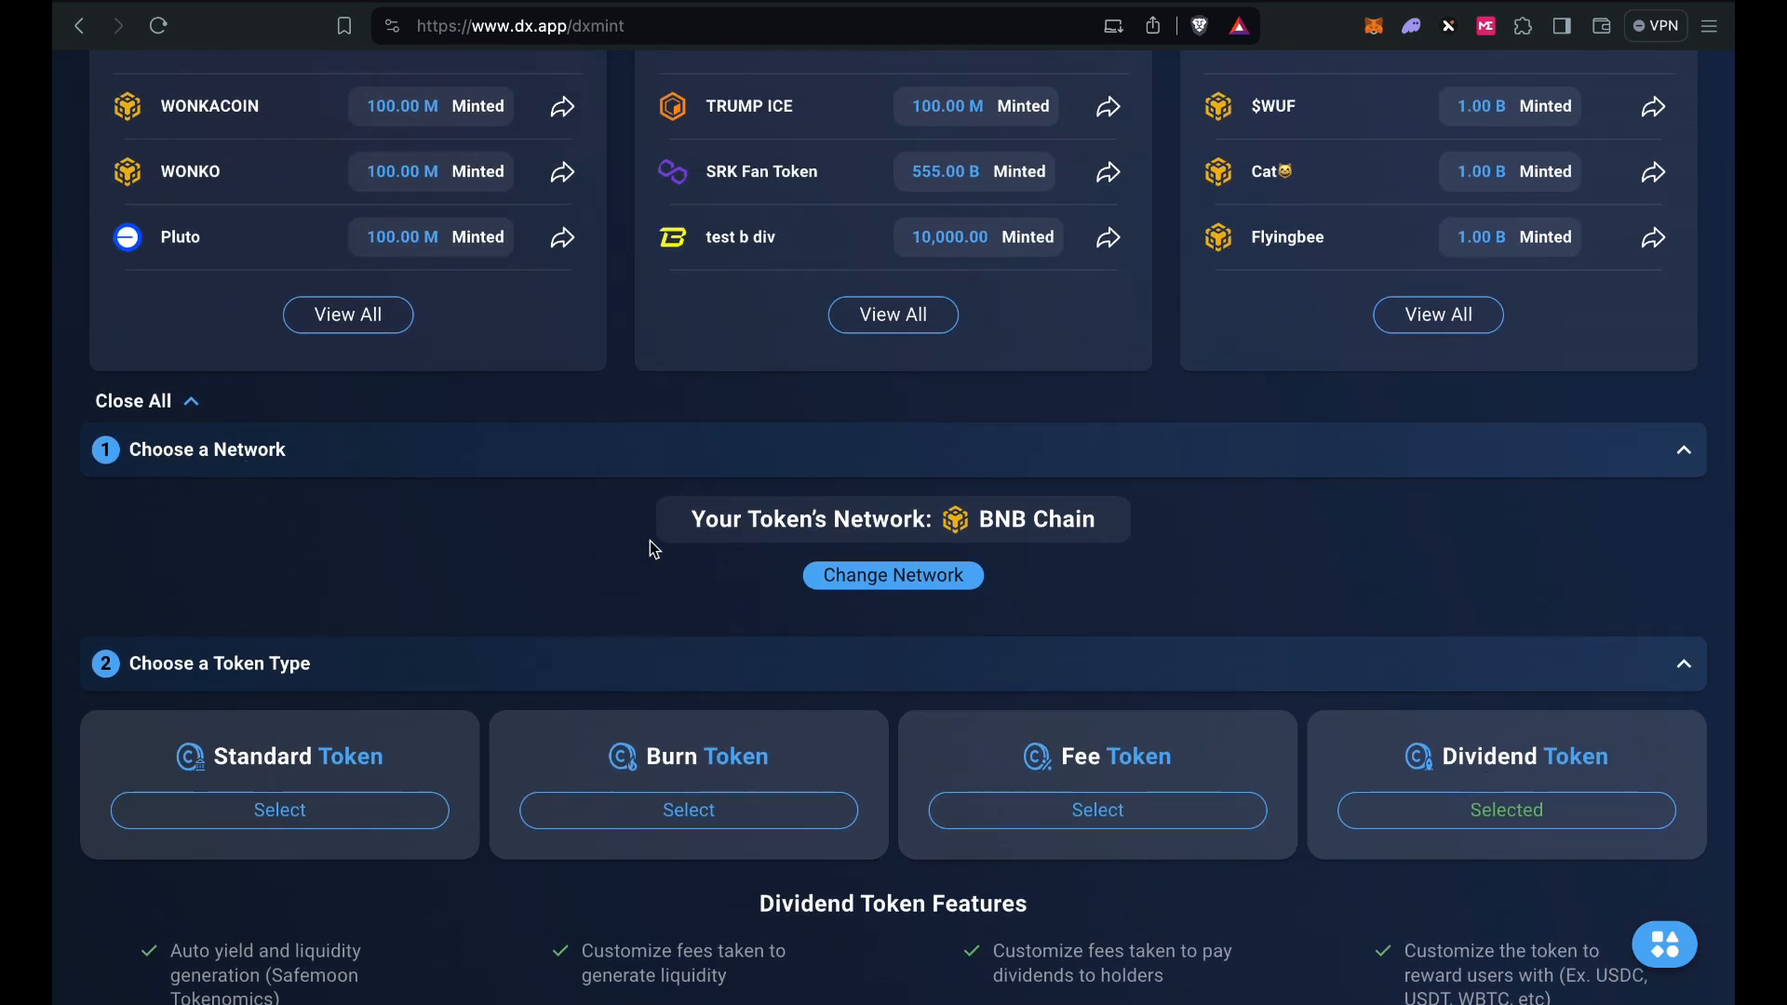
scroll(1294, 463, "up", 1)
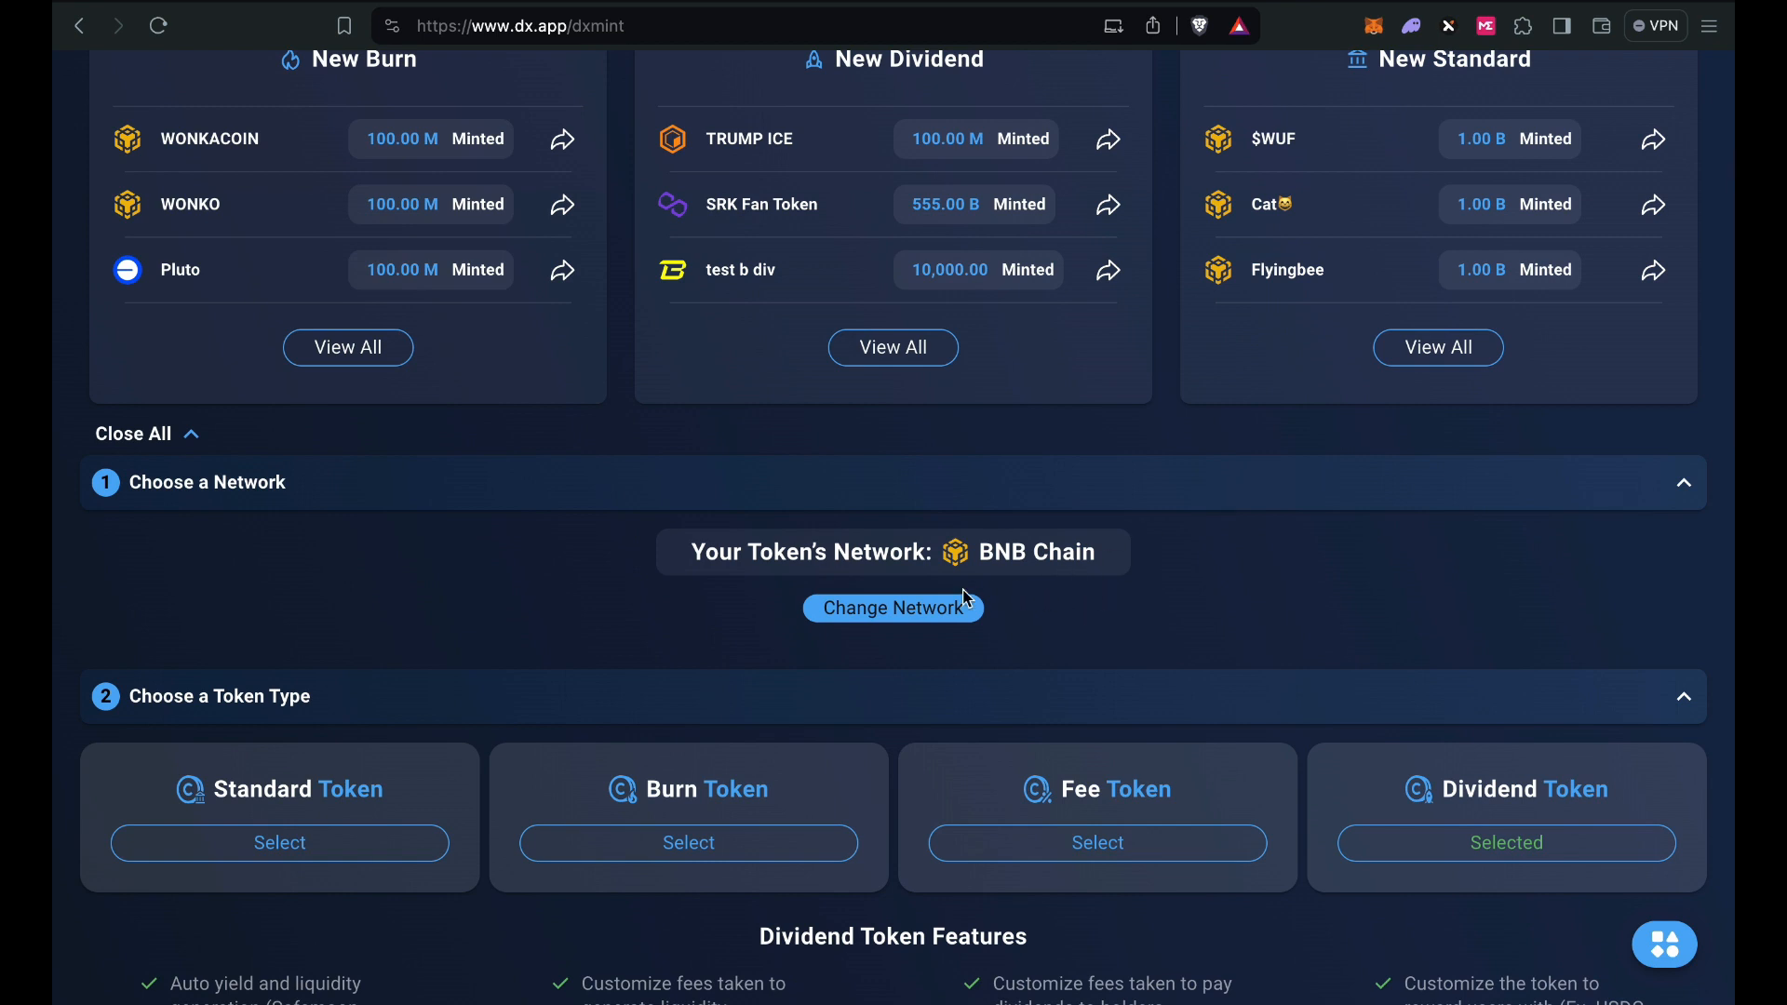
left_click(913, 616)
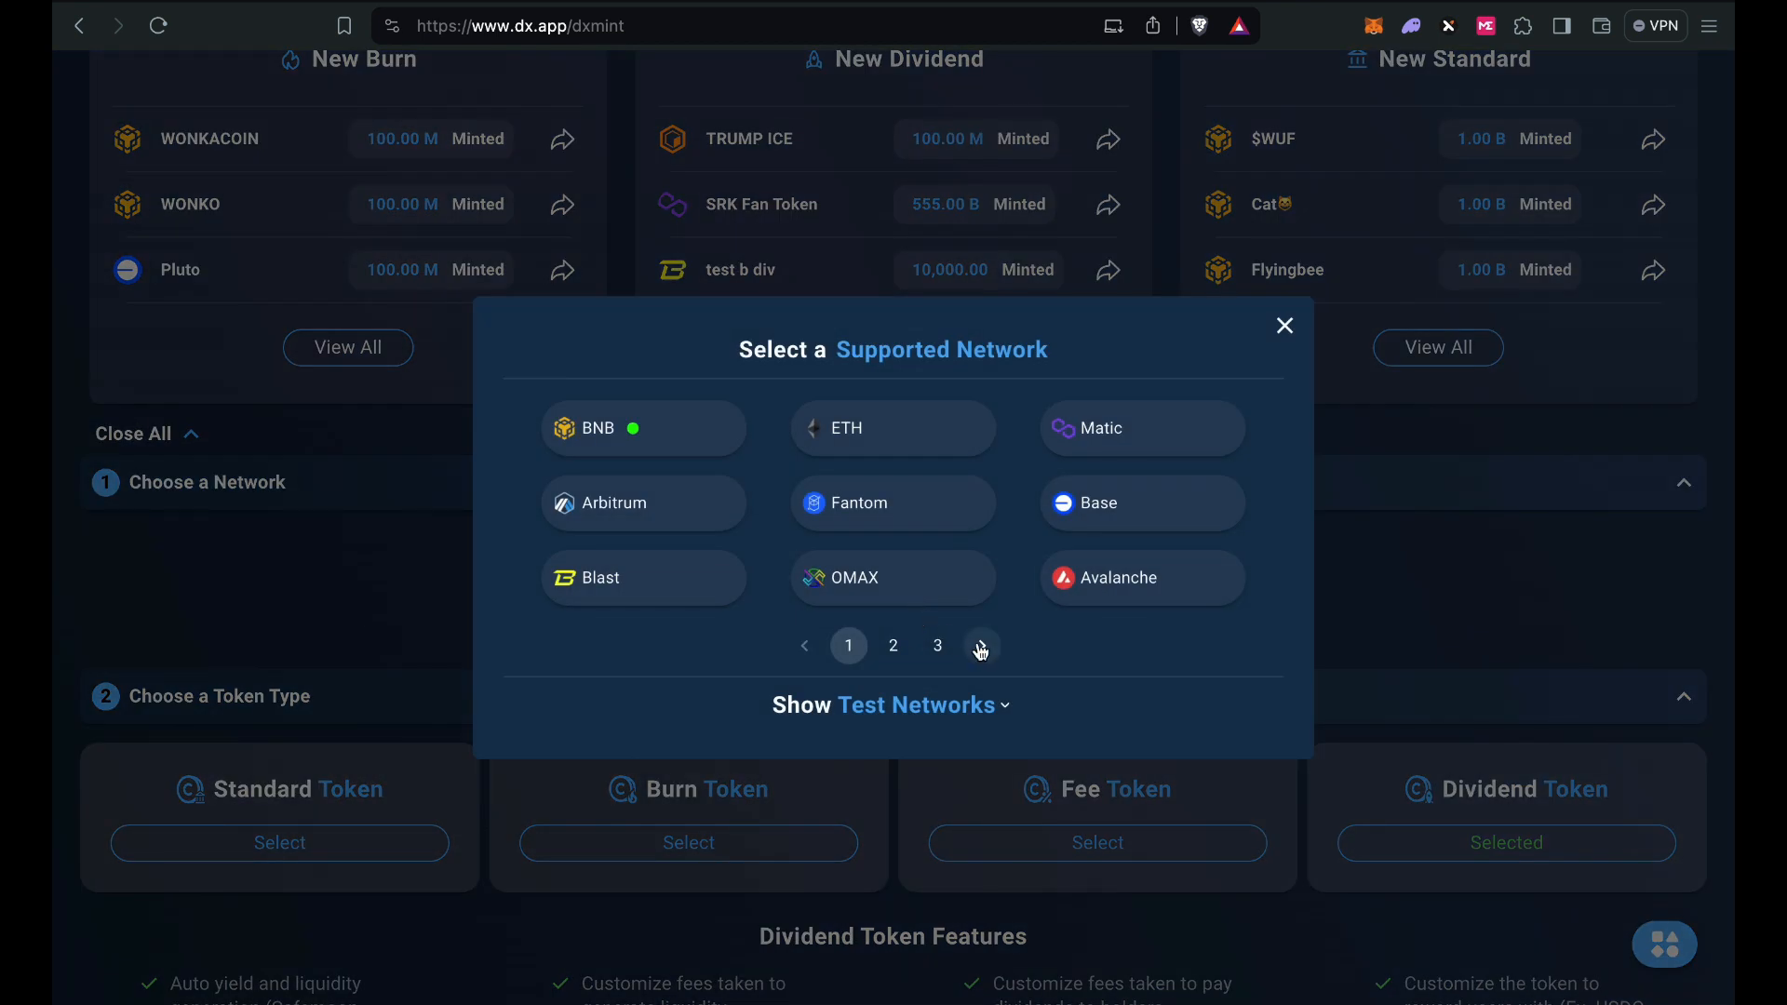
left_click(984, 648)
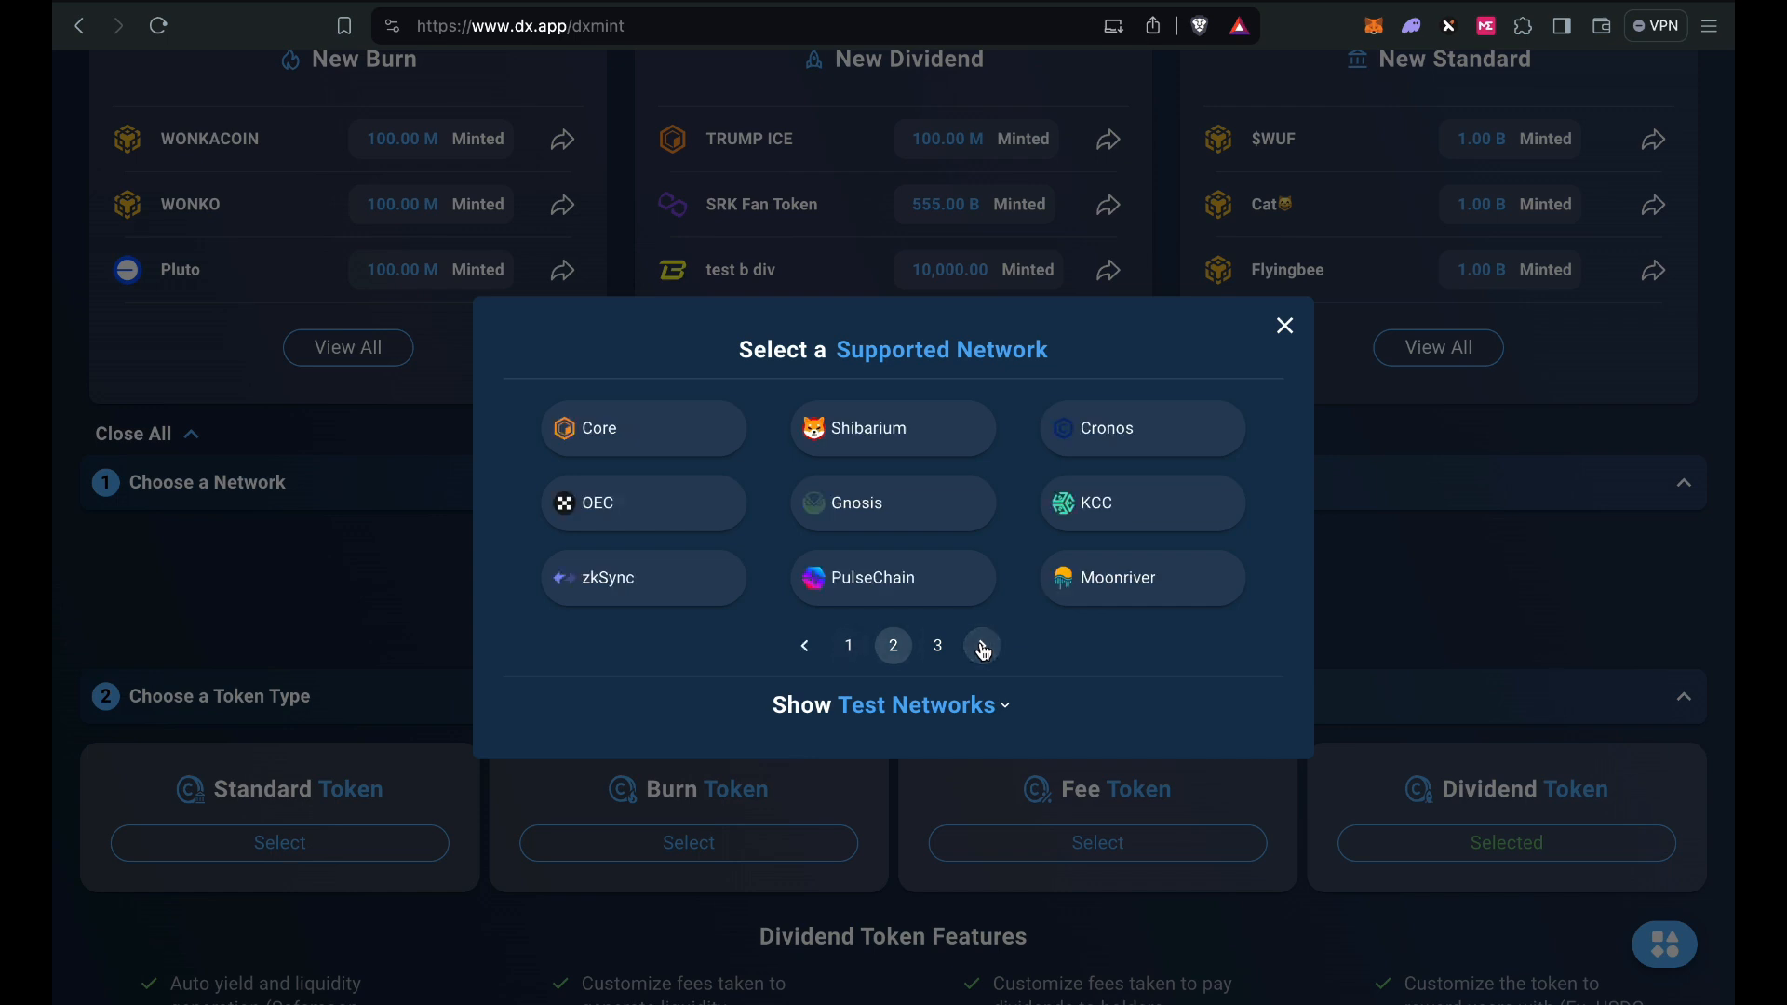
left_click(984, 649)
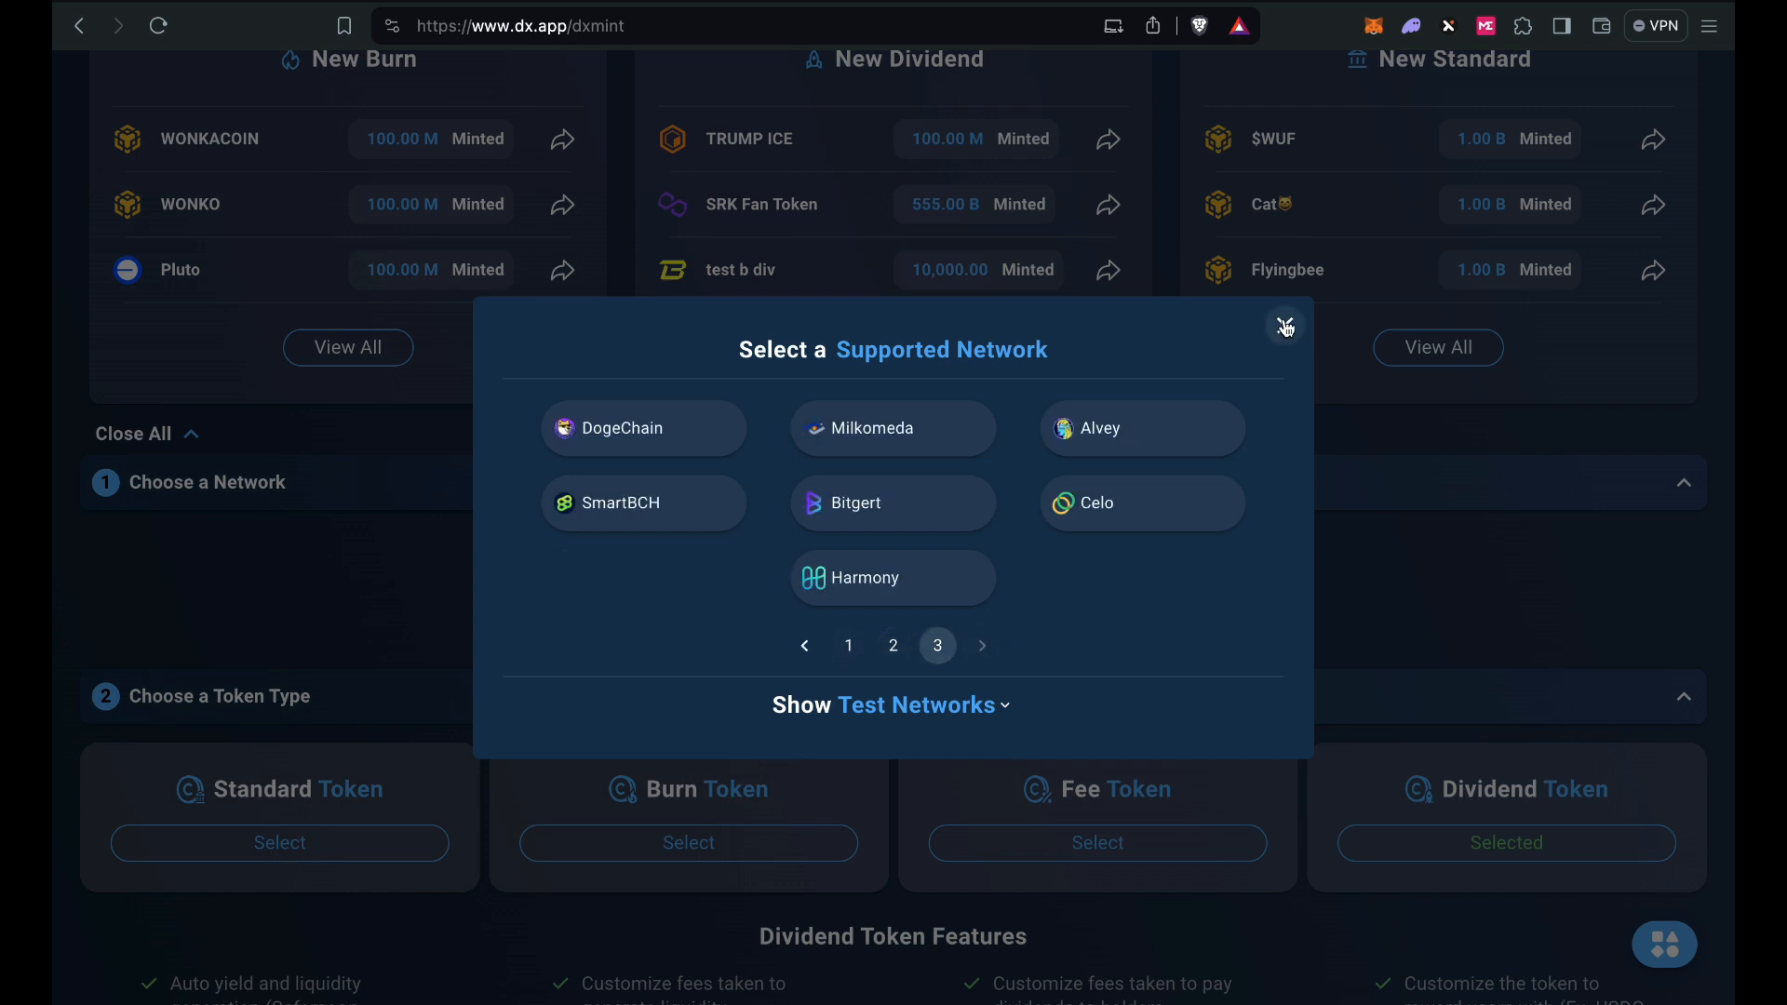
left_click(1284, 325)
Enter TEST DIVIDEND BNB as the token name and TDB as the token symbol
scroll(1047, 577, "down", 3)
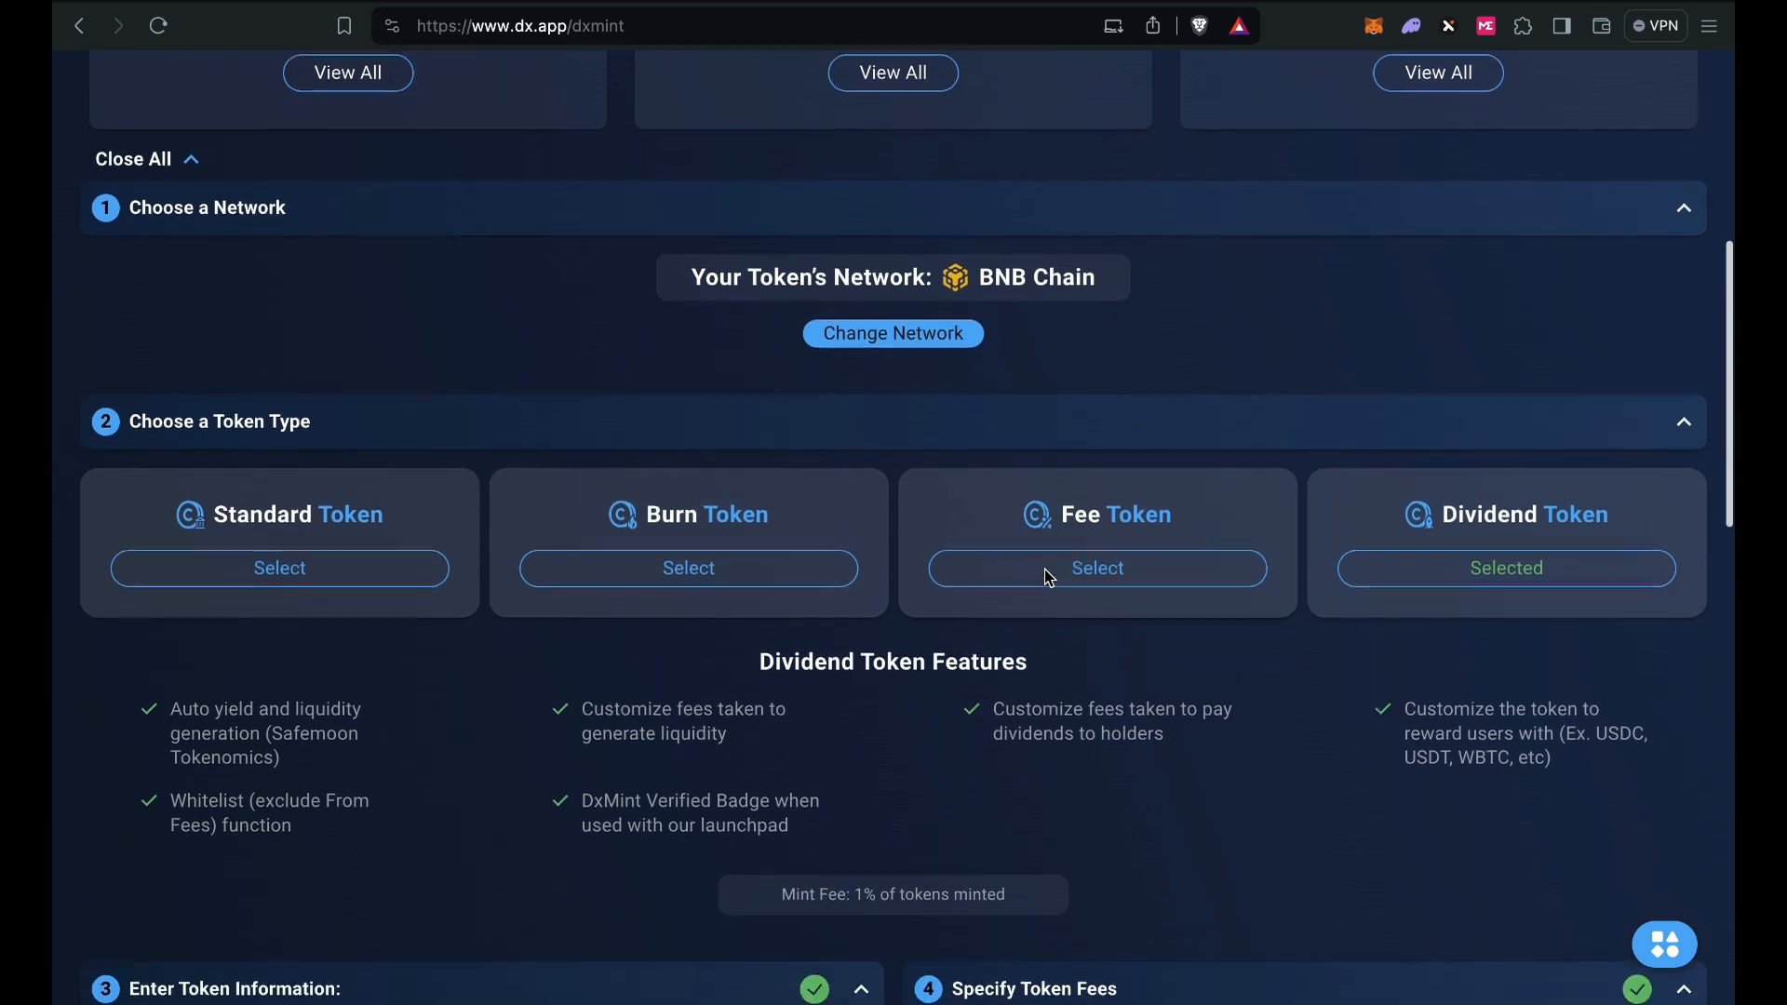
scroll(735, 424, "down", 2)
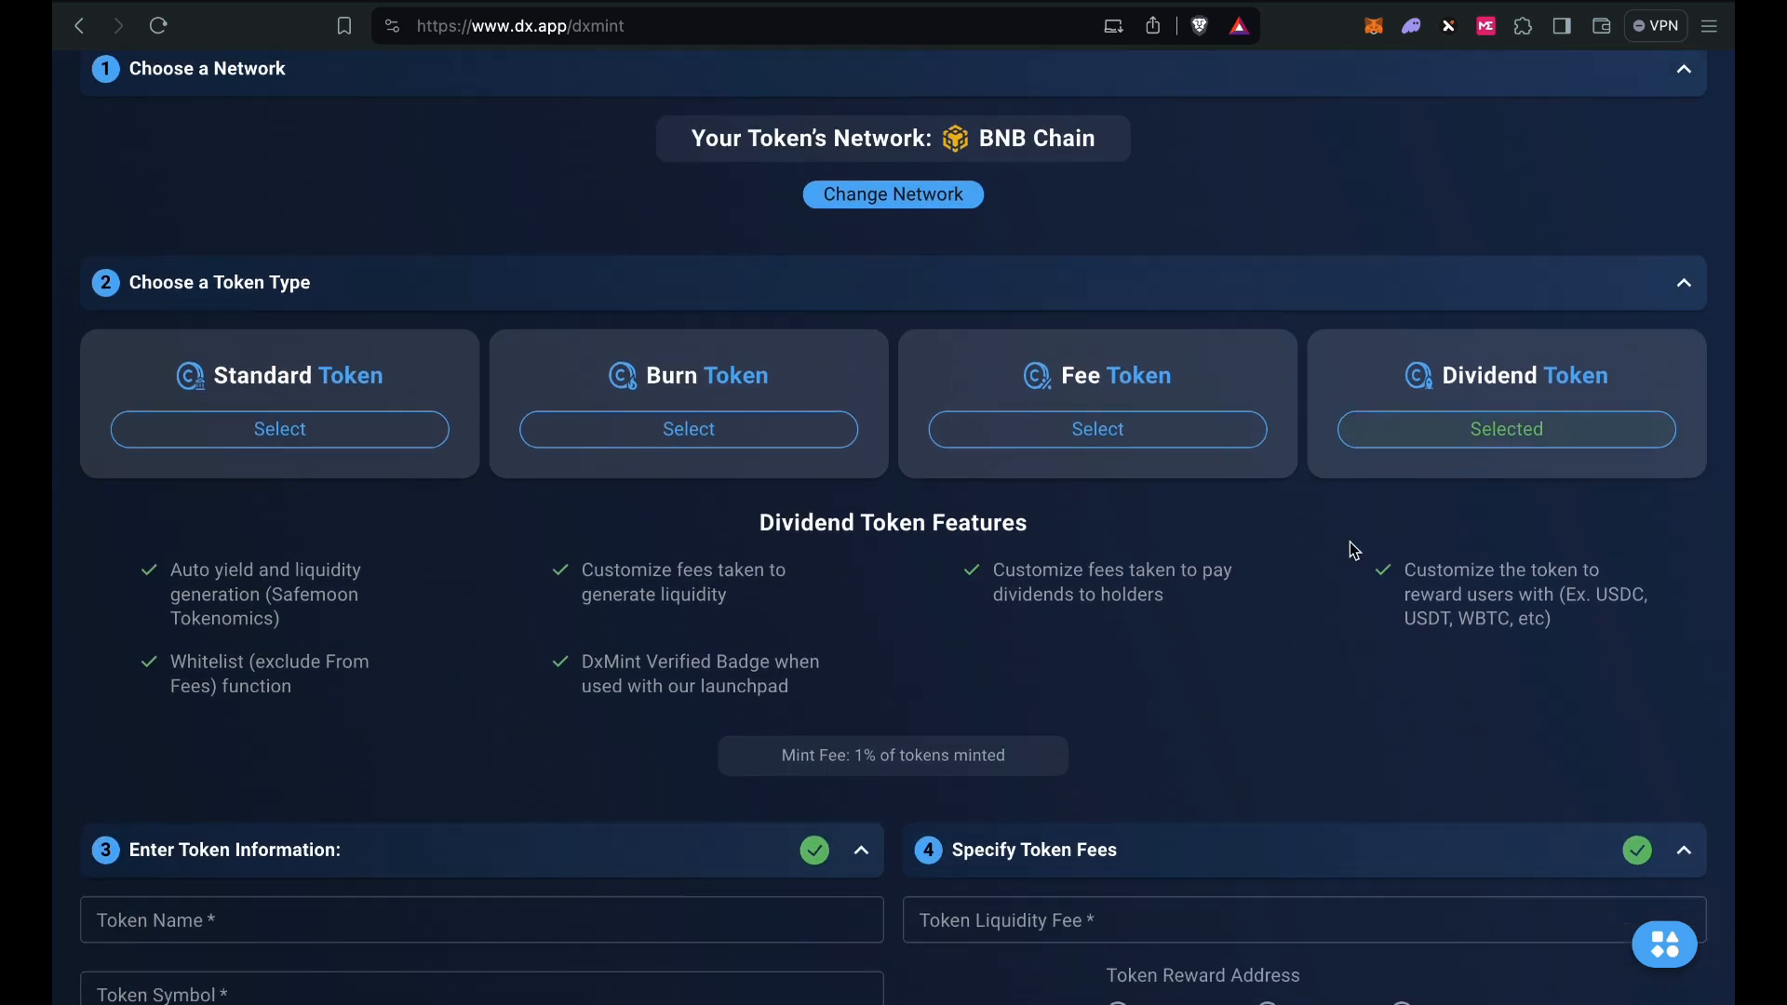
scroll(1341, 560, "down", 3)
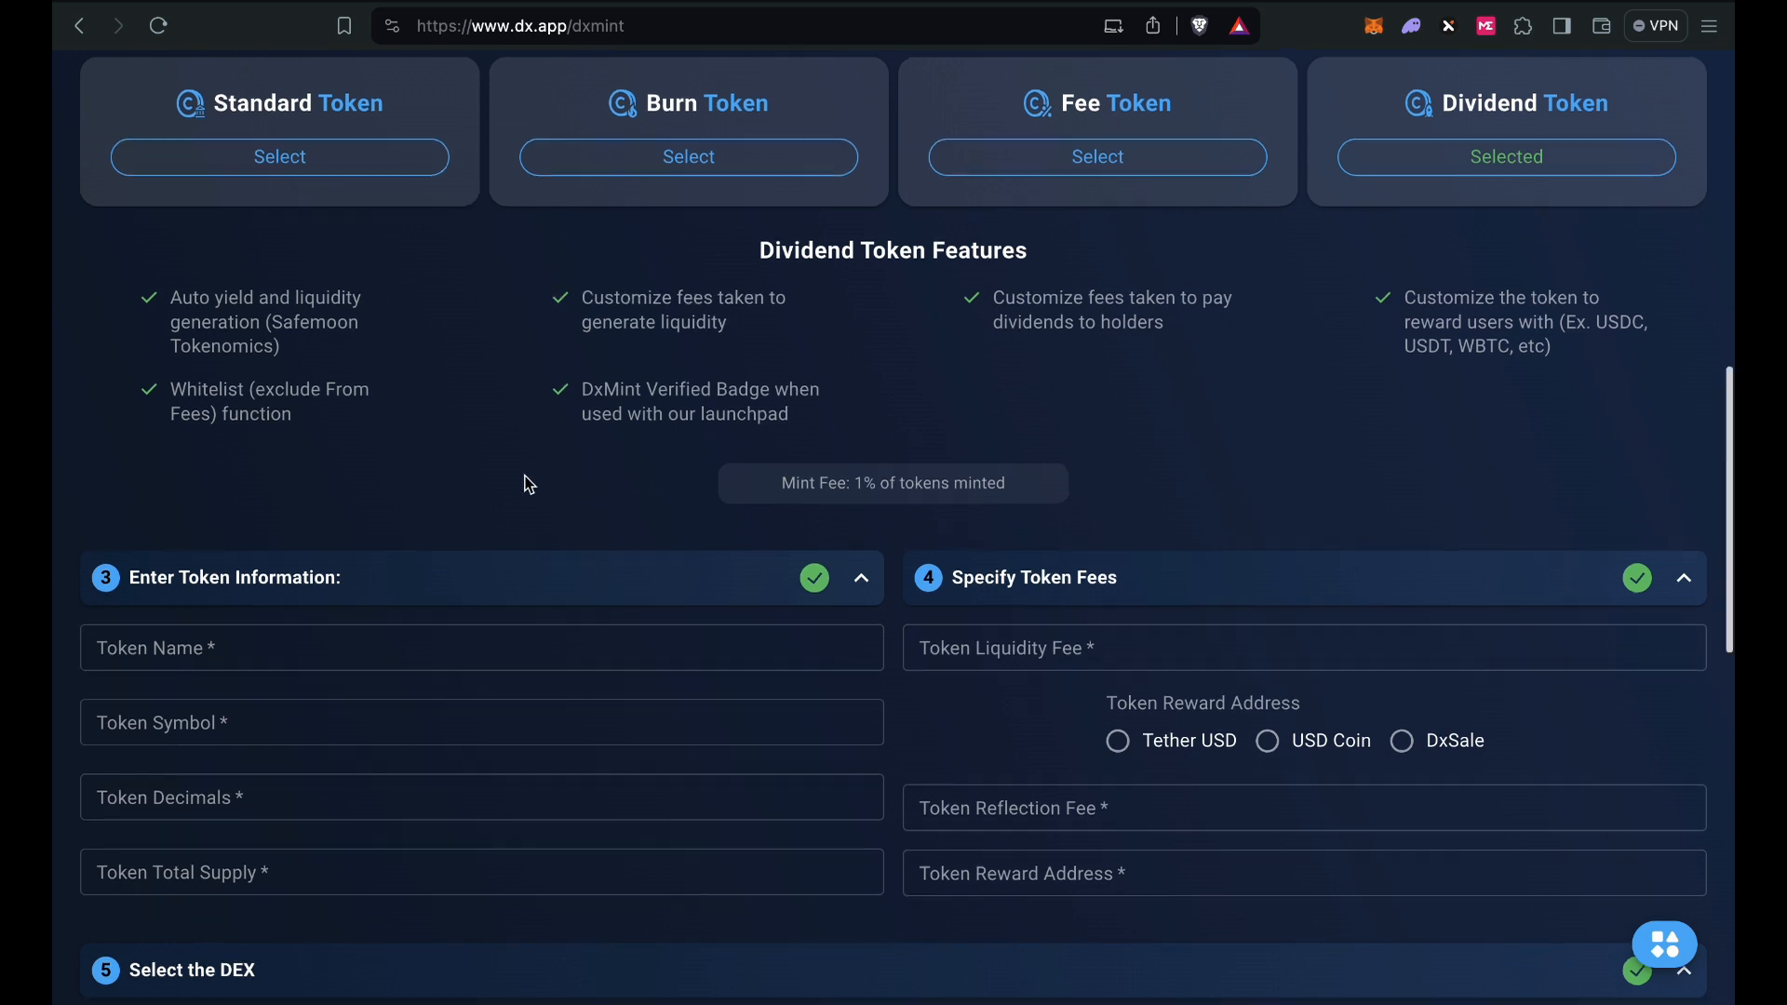
scroll(525, 484, "down", 3)
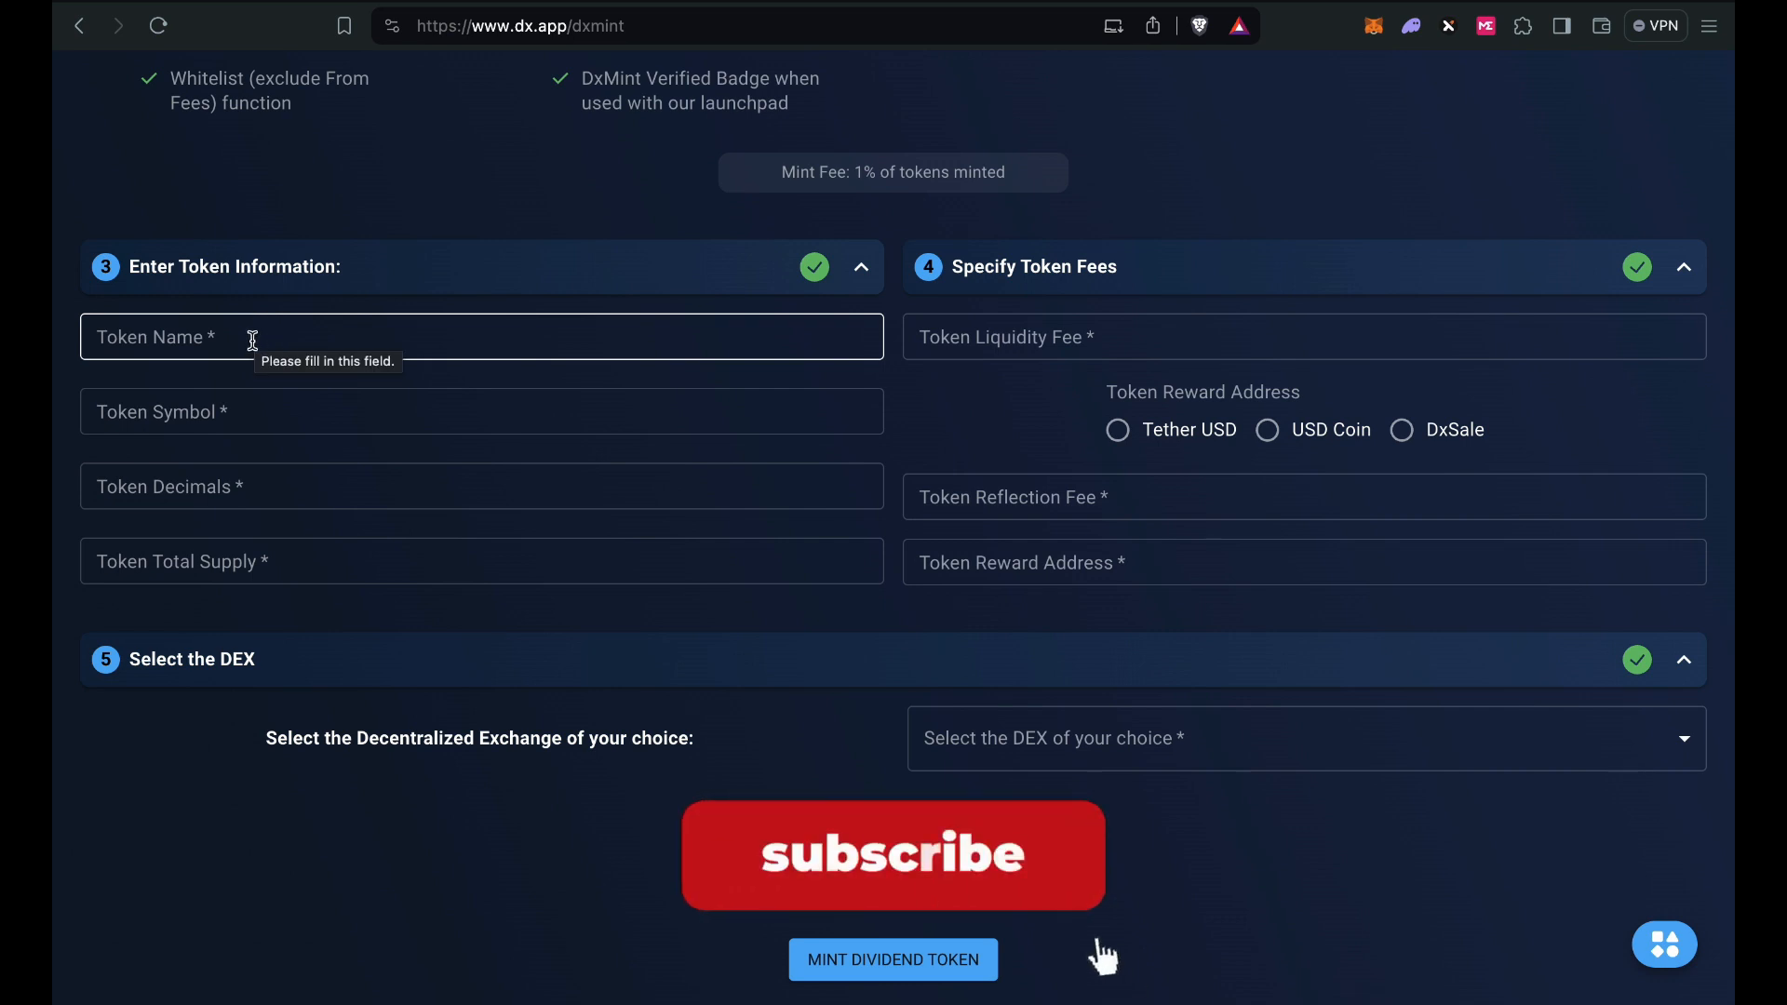
left_click(253, 340)
type("TEST DI")
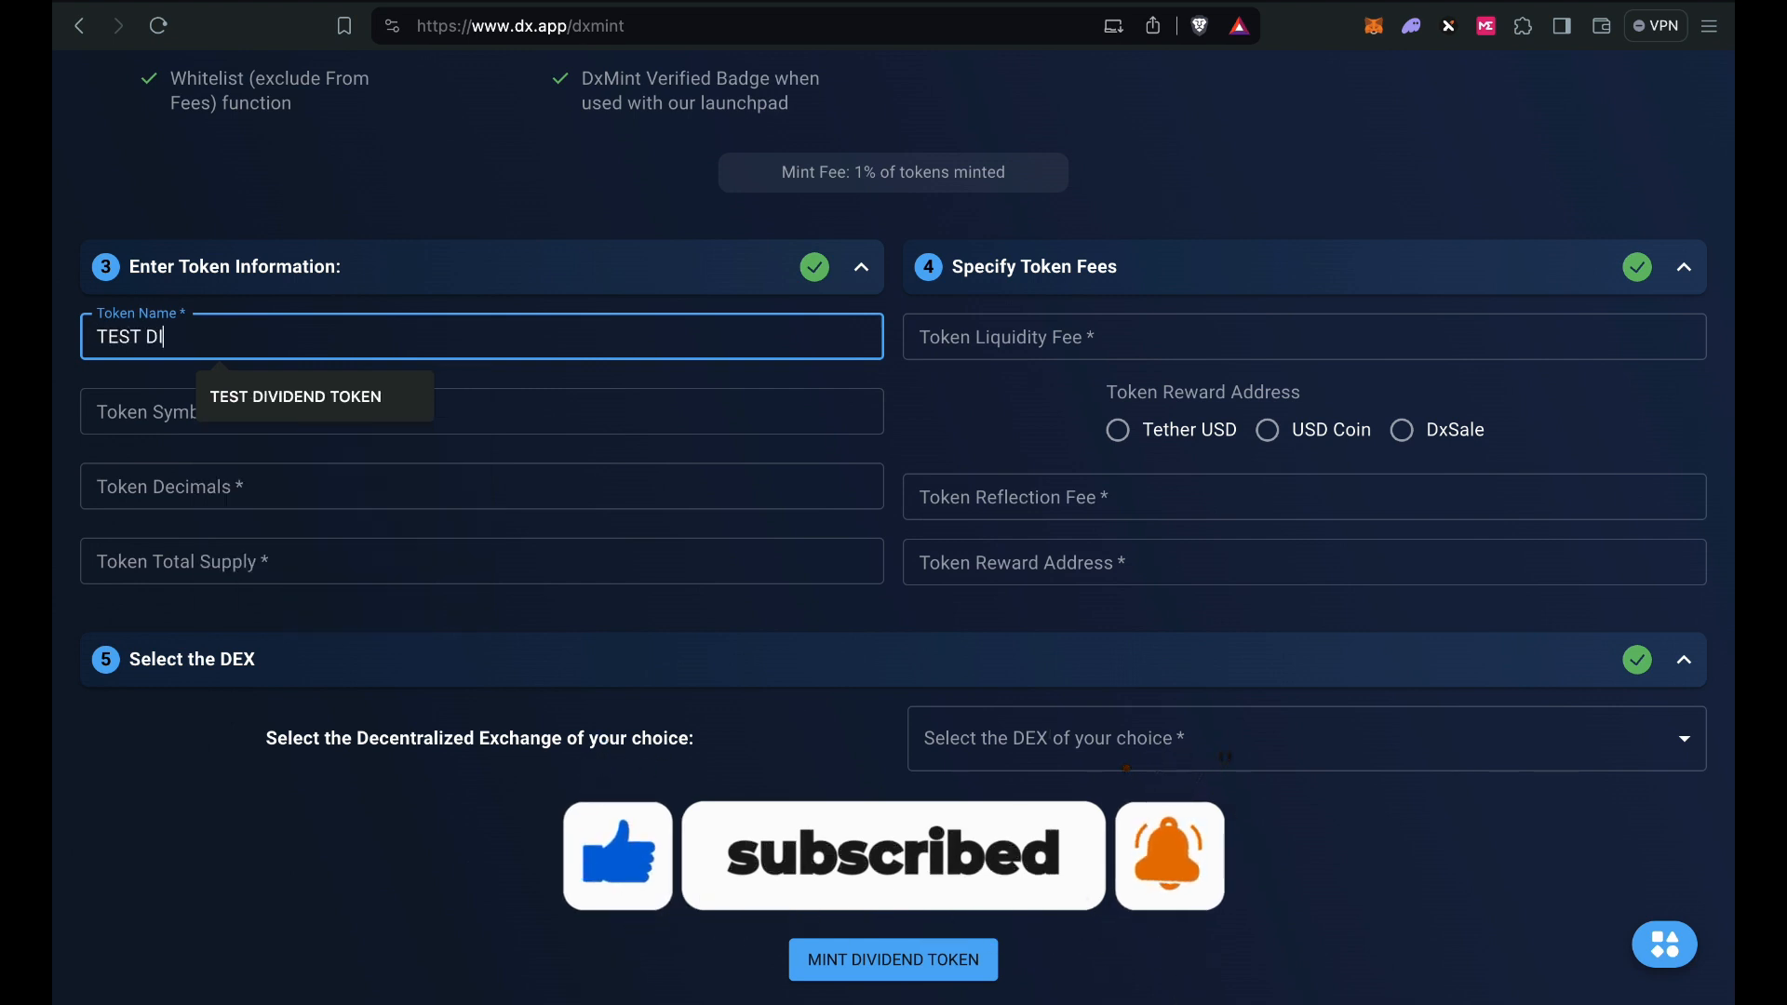
type("VIDEND BNB")
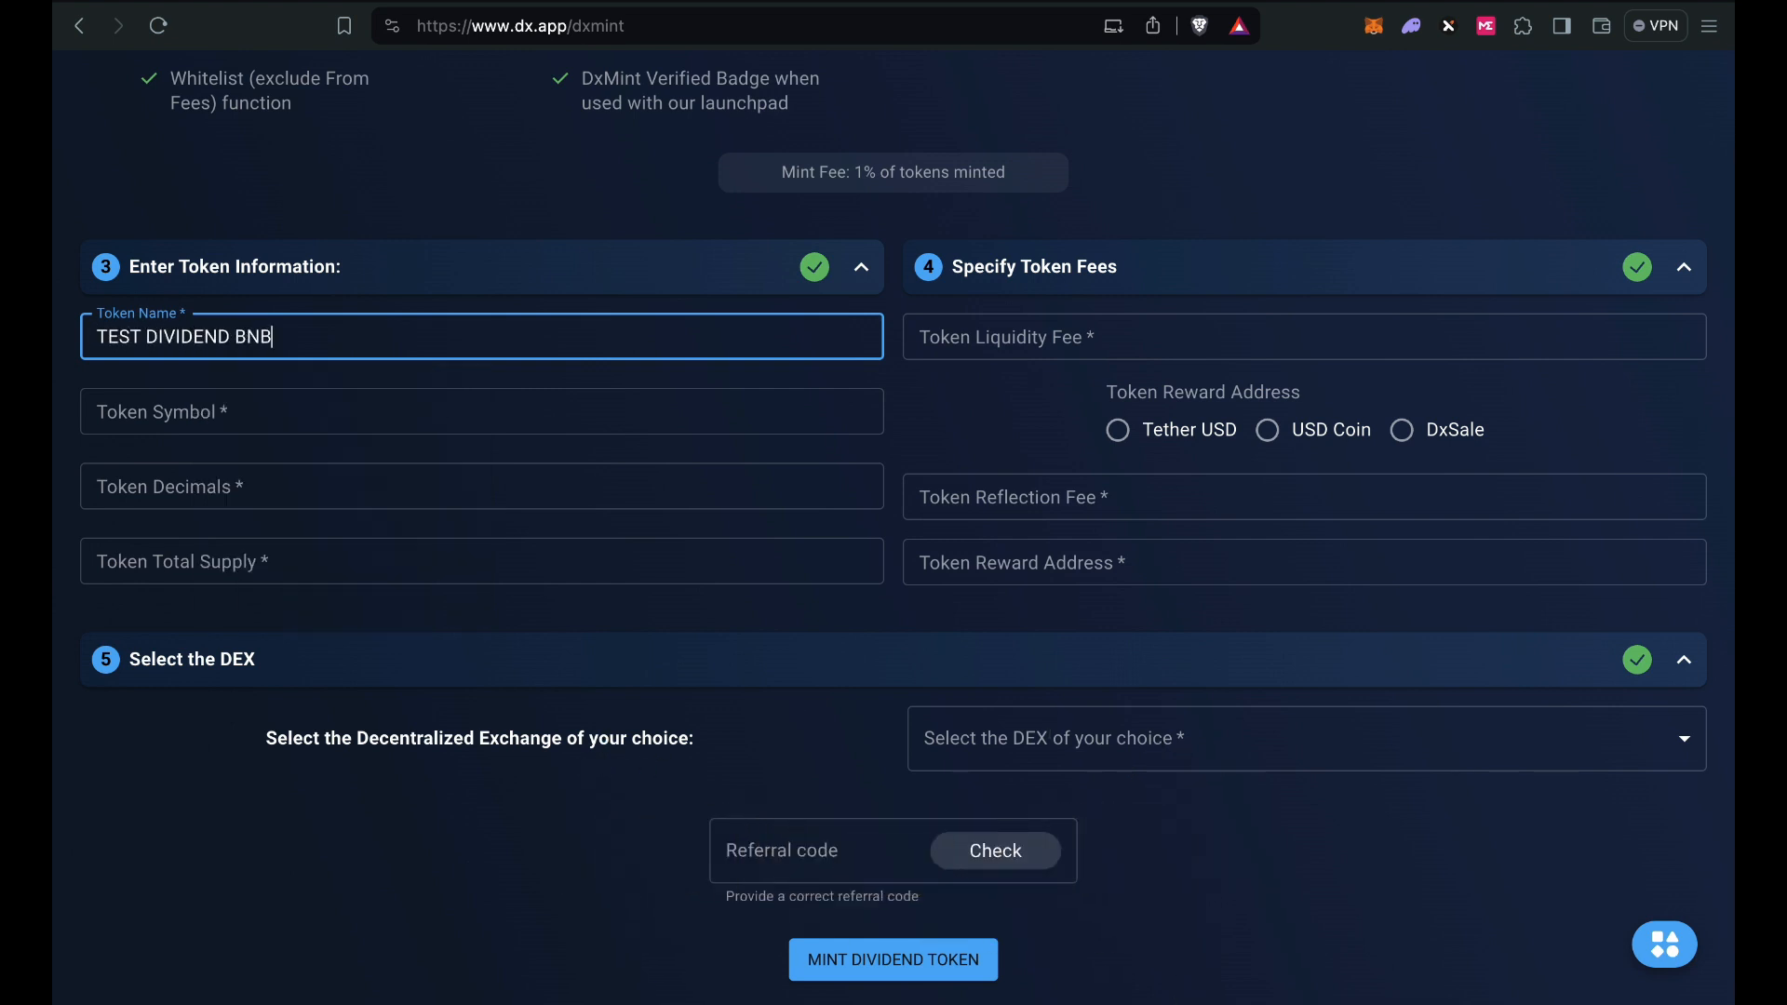
left_click(149, 412)
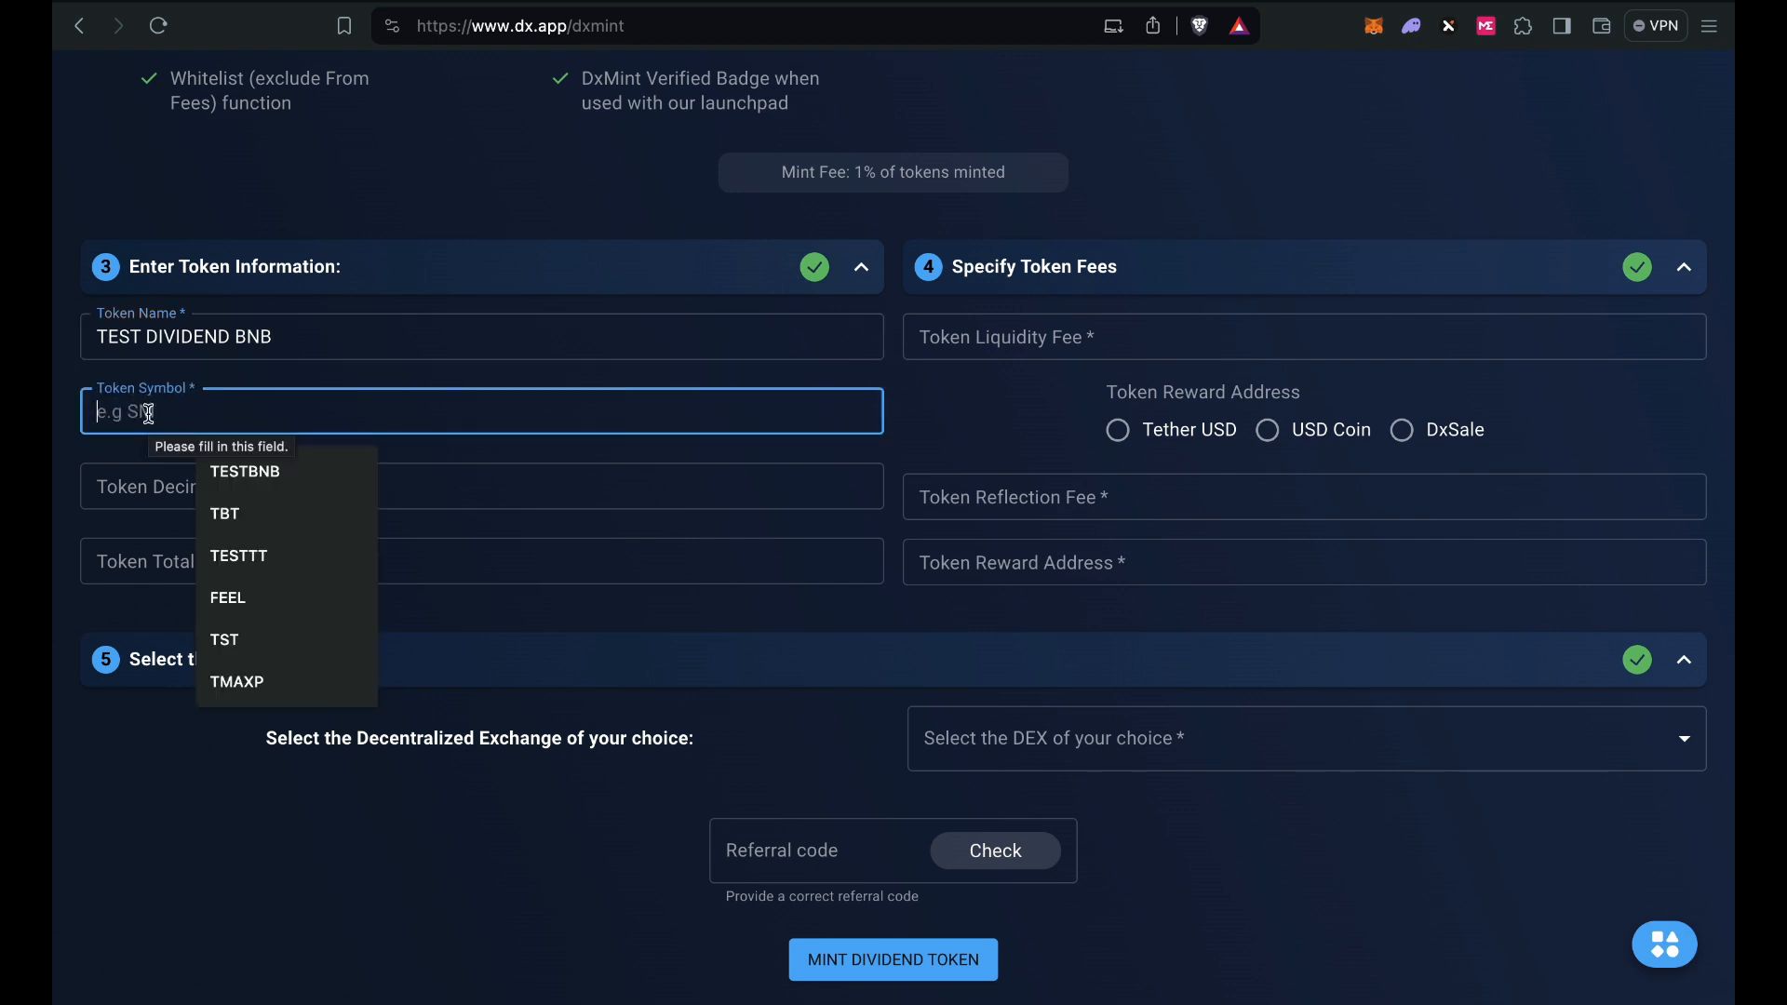
type("TDB")
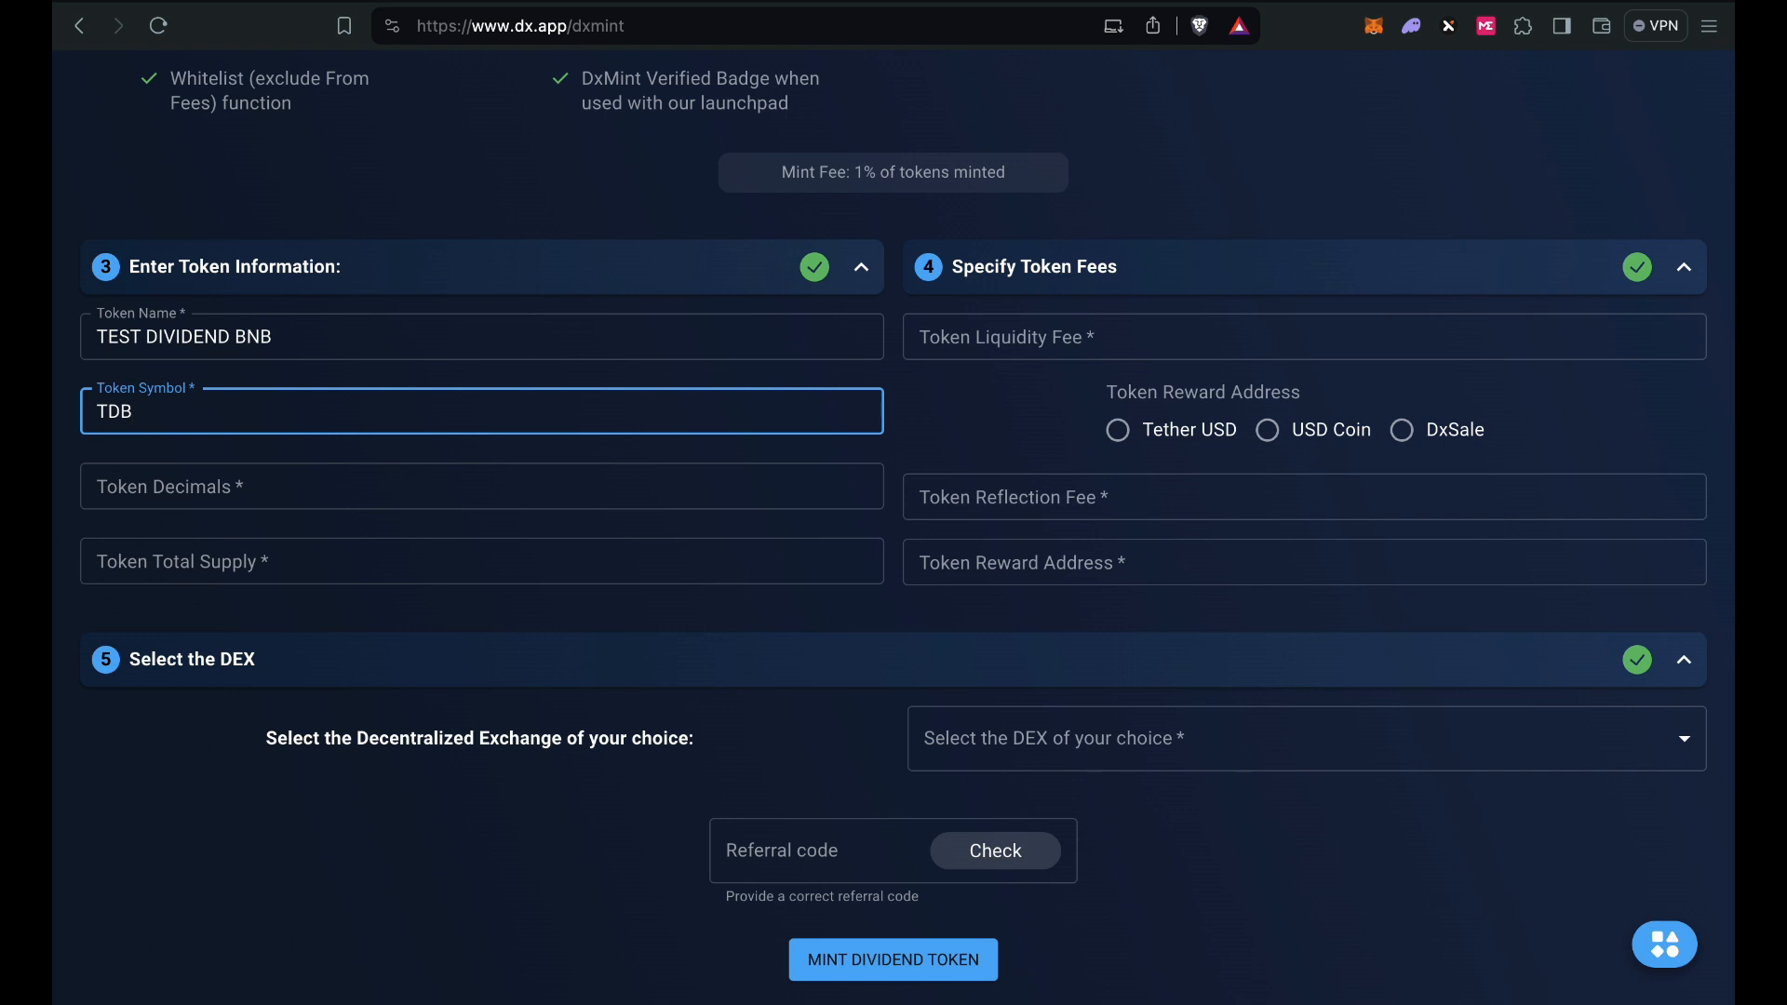
Set the token decimals to 9 and the token total supply to 1000000
left_click(172, 489)
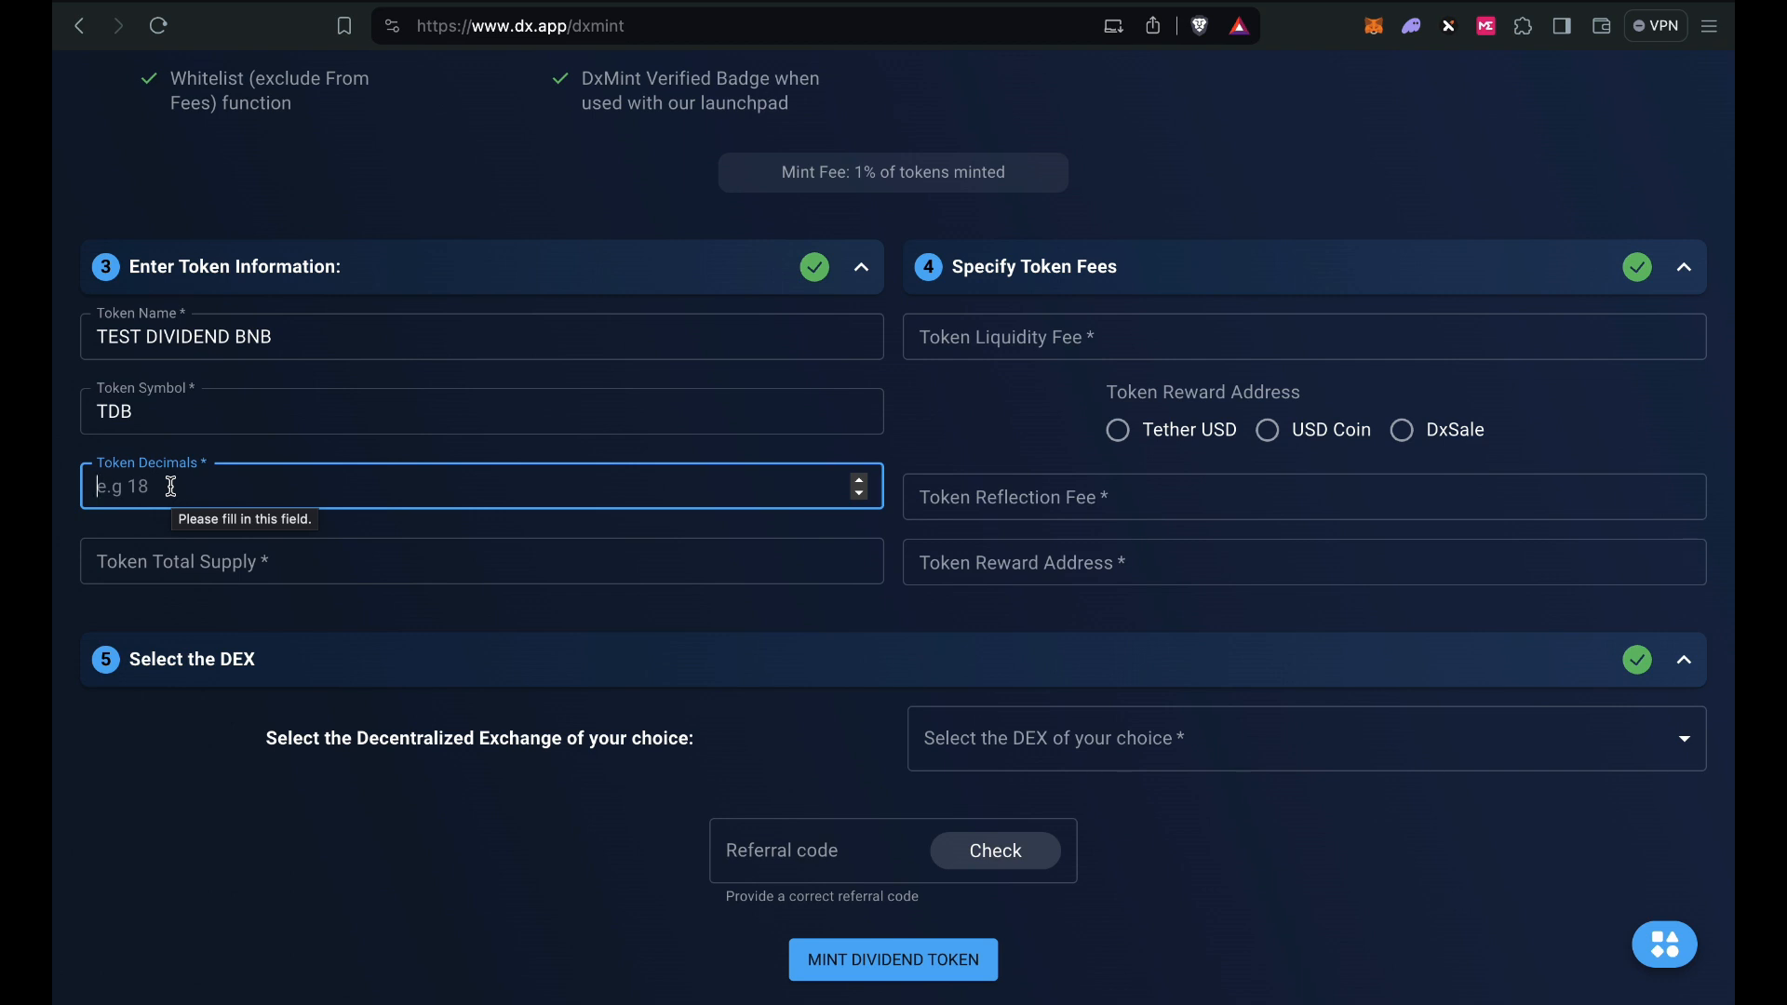
type("9")
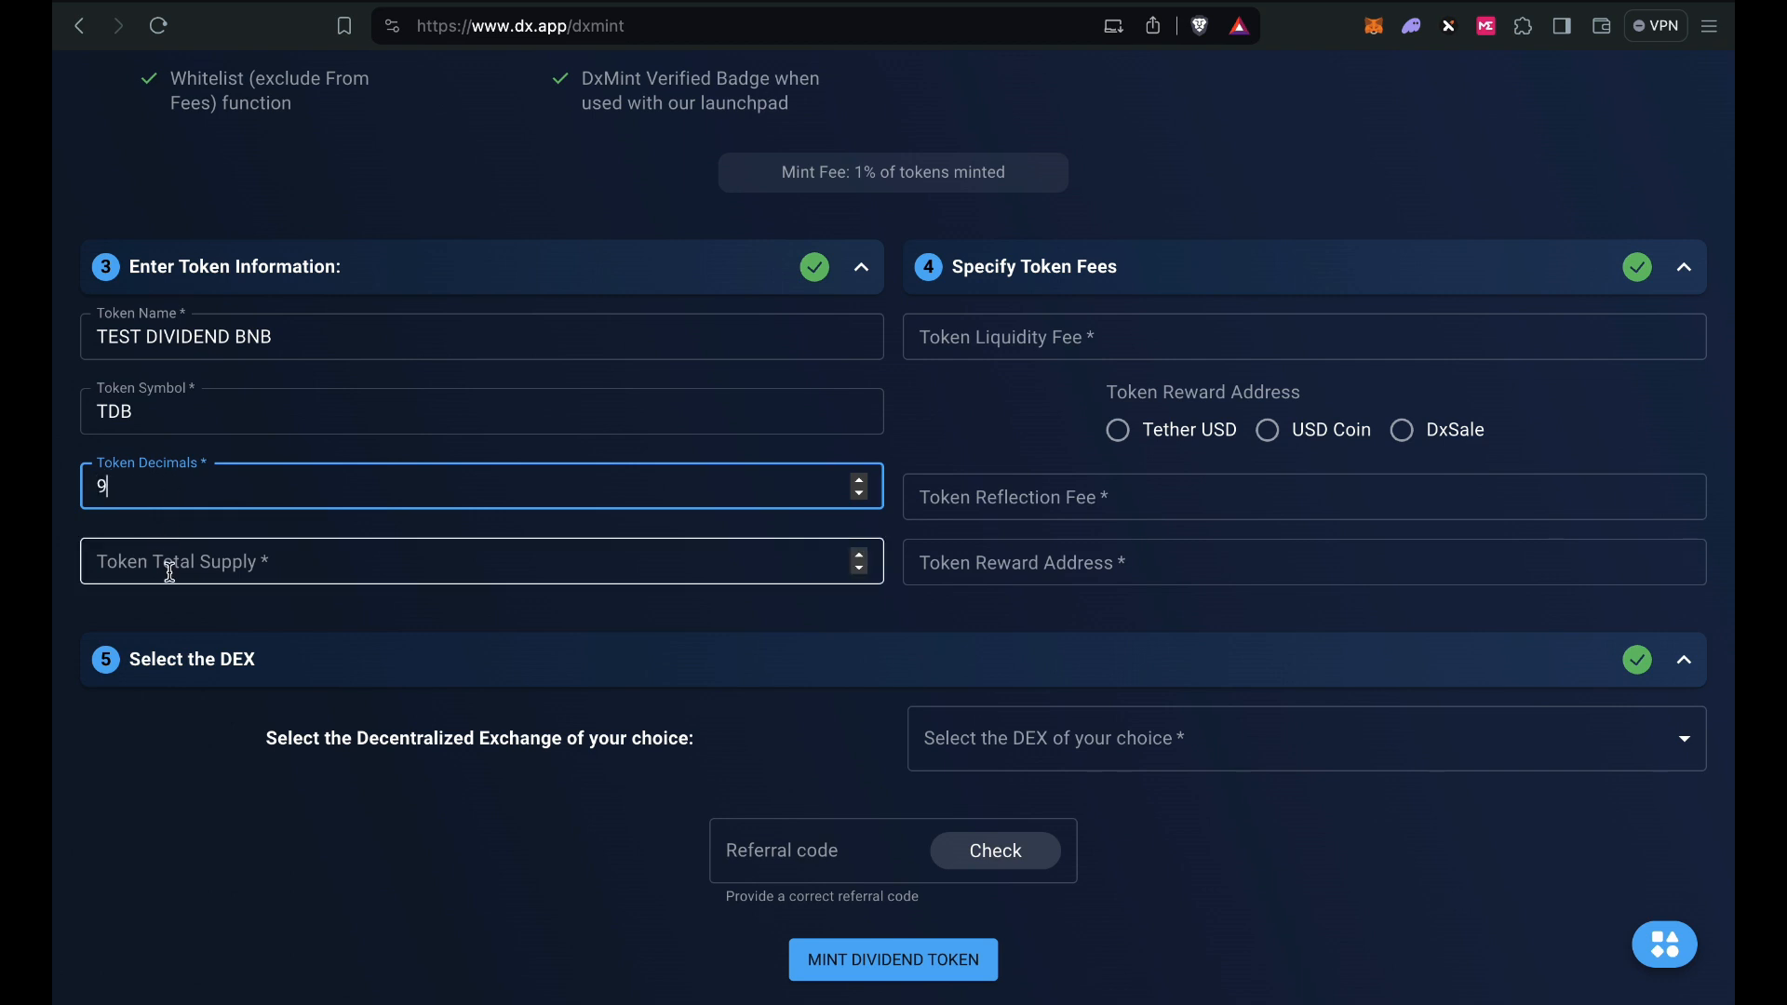
left_click(221, 559)
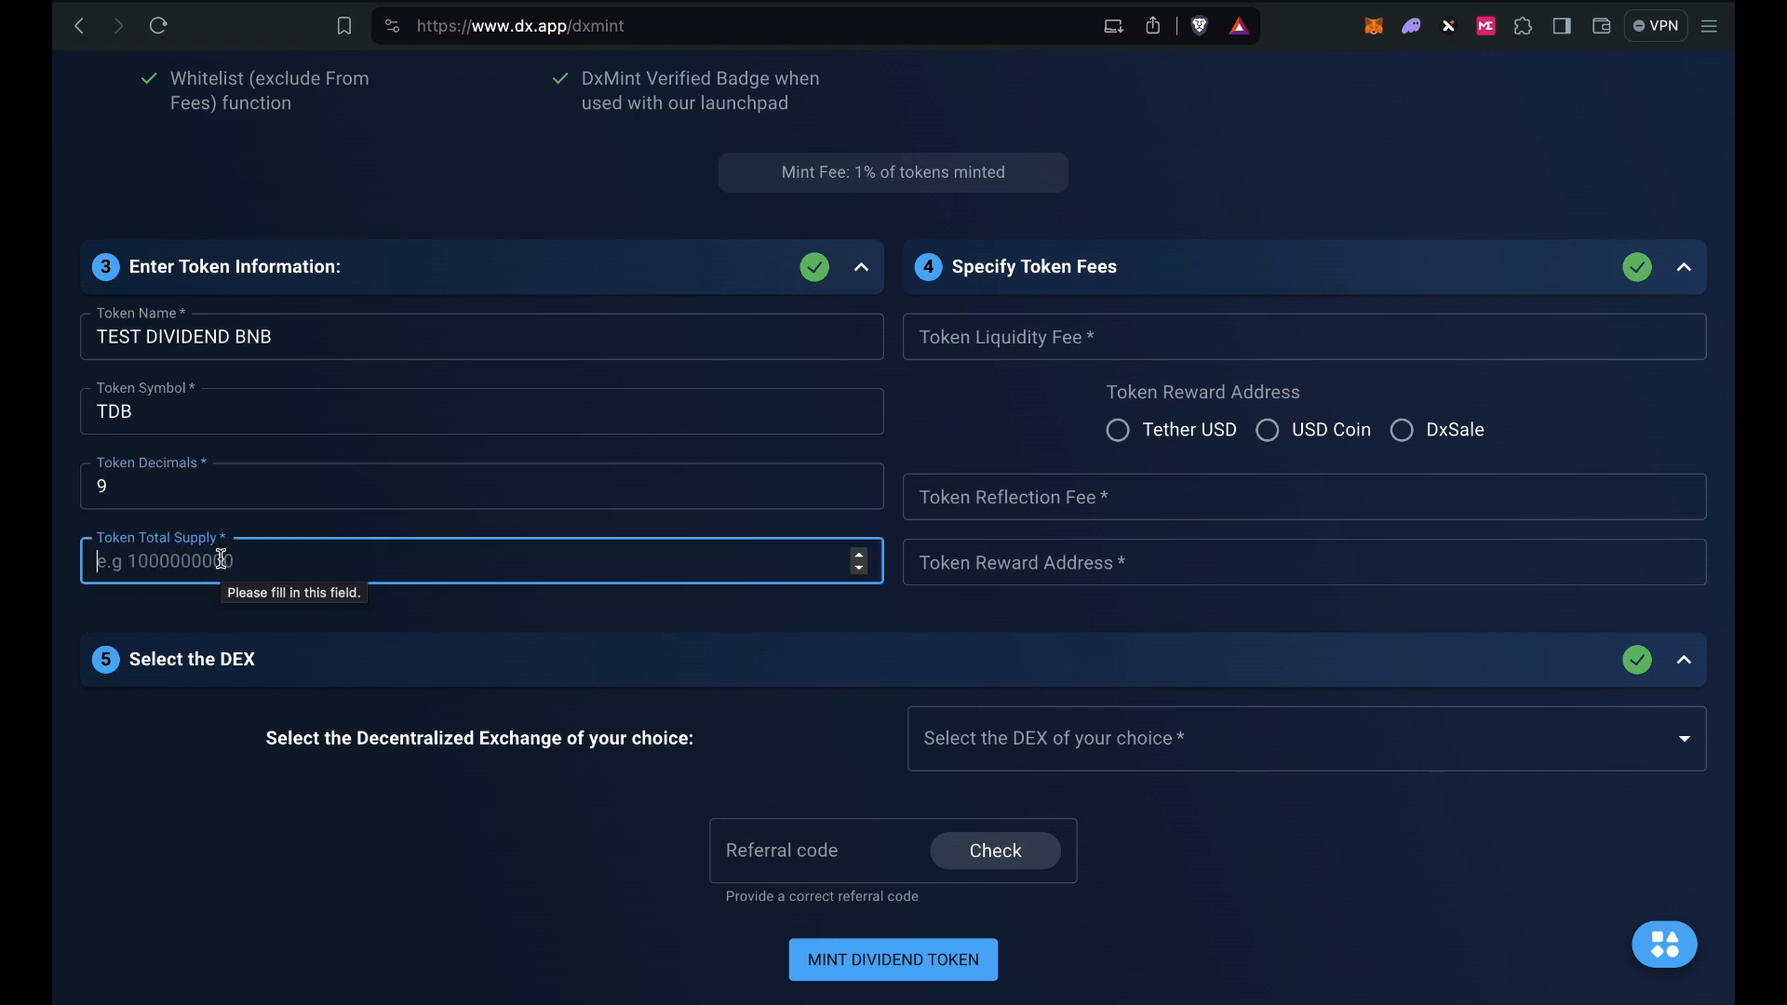
type("1000000")
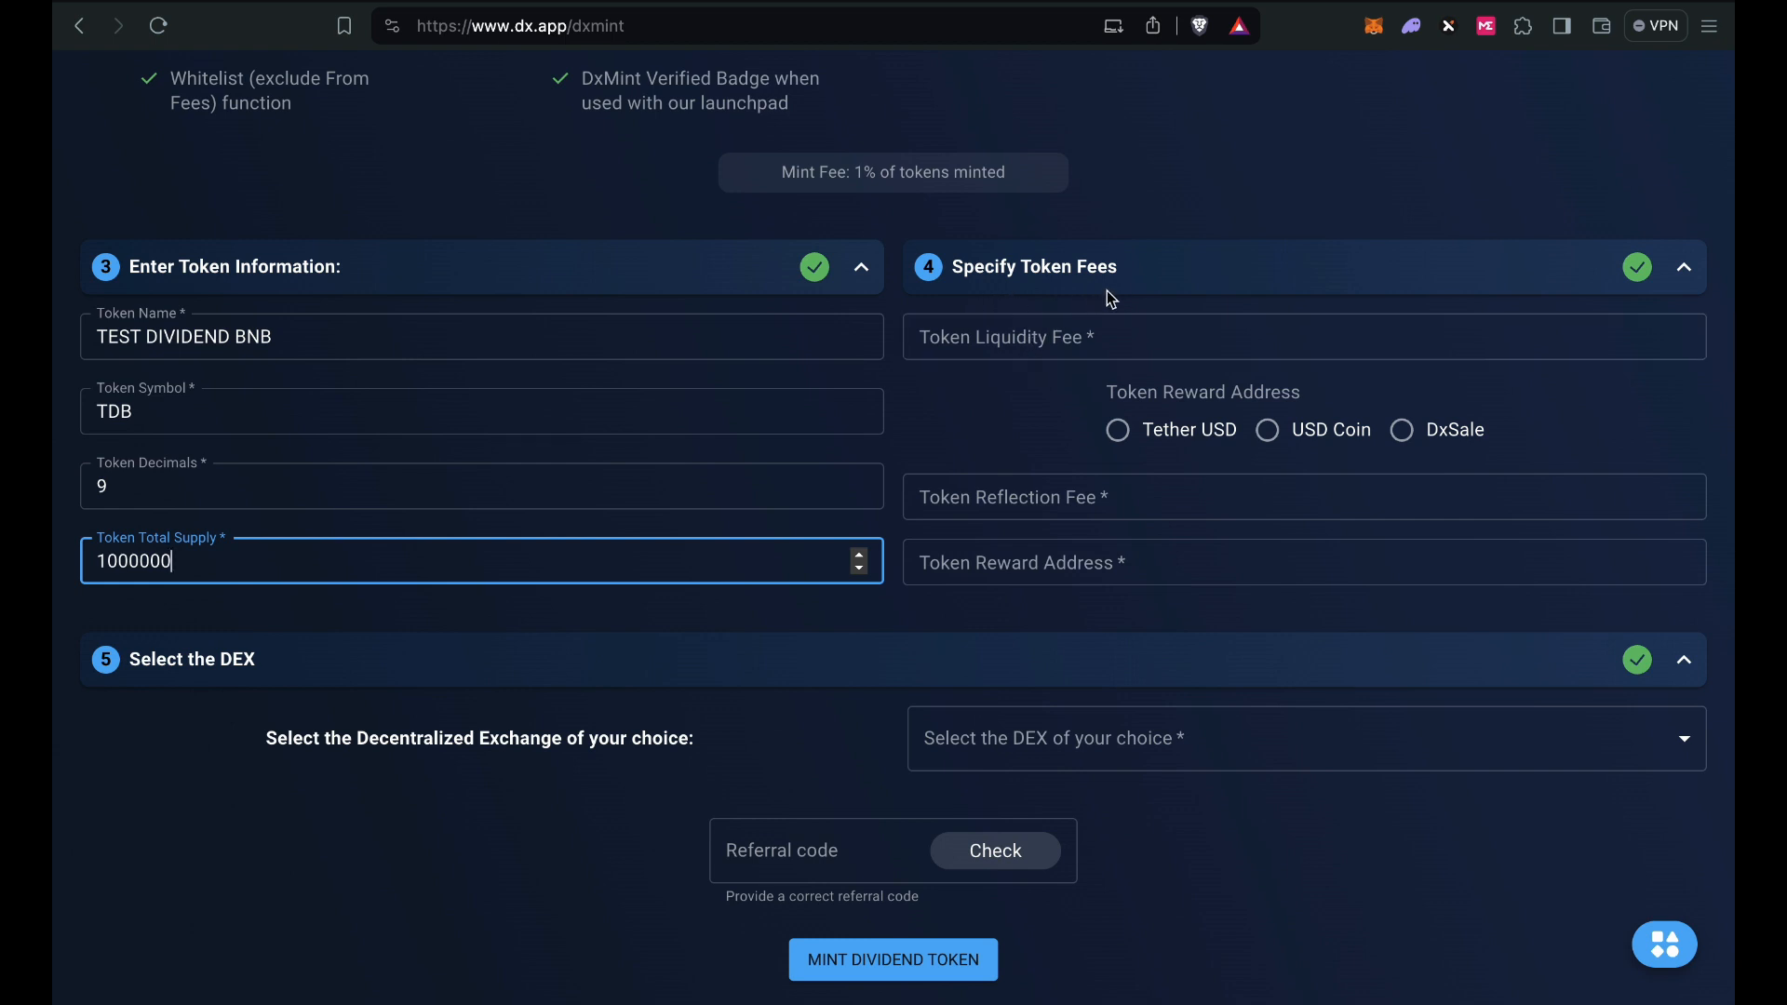
Set both the token liquidity fee and the token reflection fee to 4
scroll(1036, 435, "up", 1)
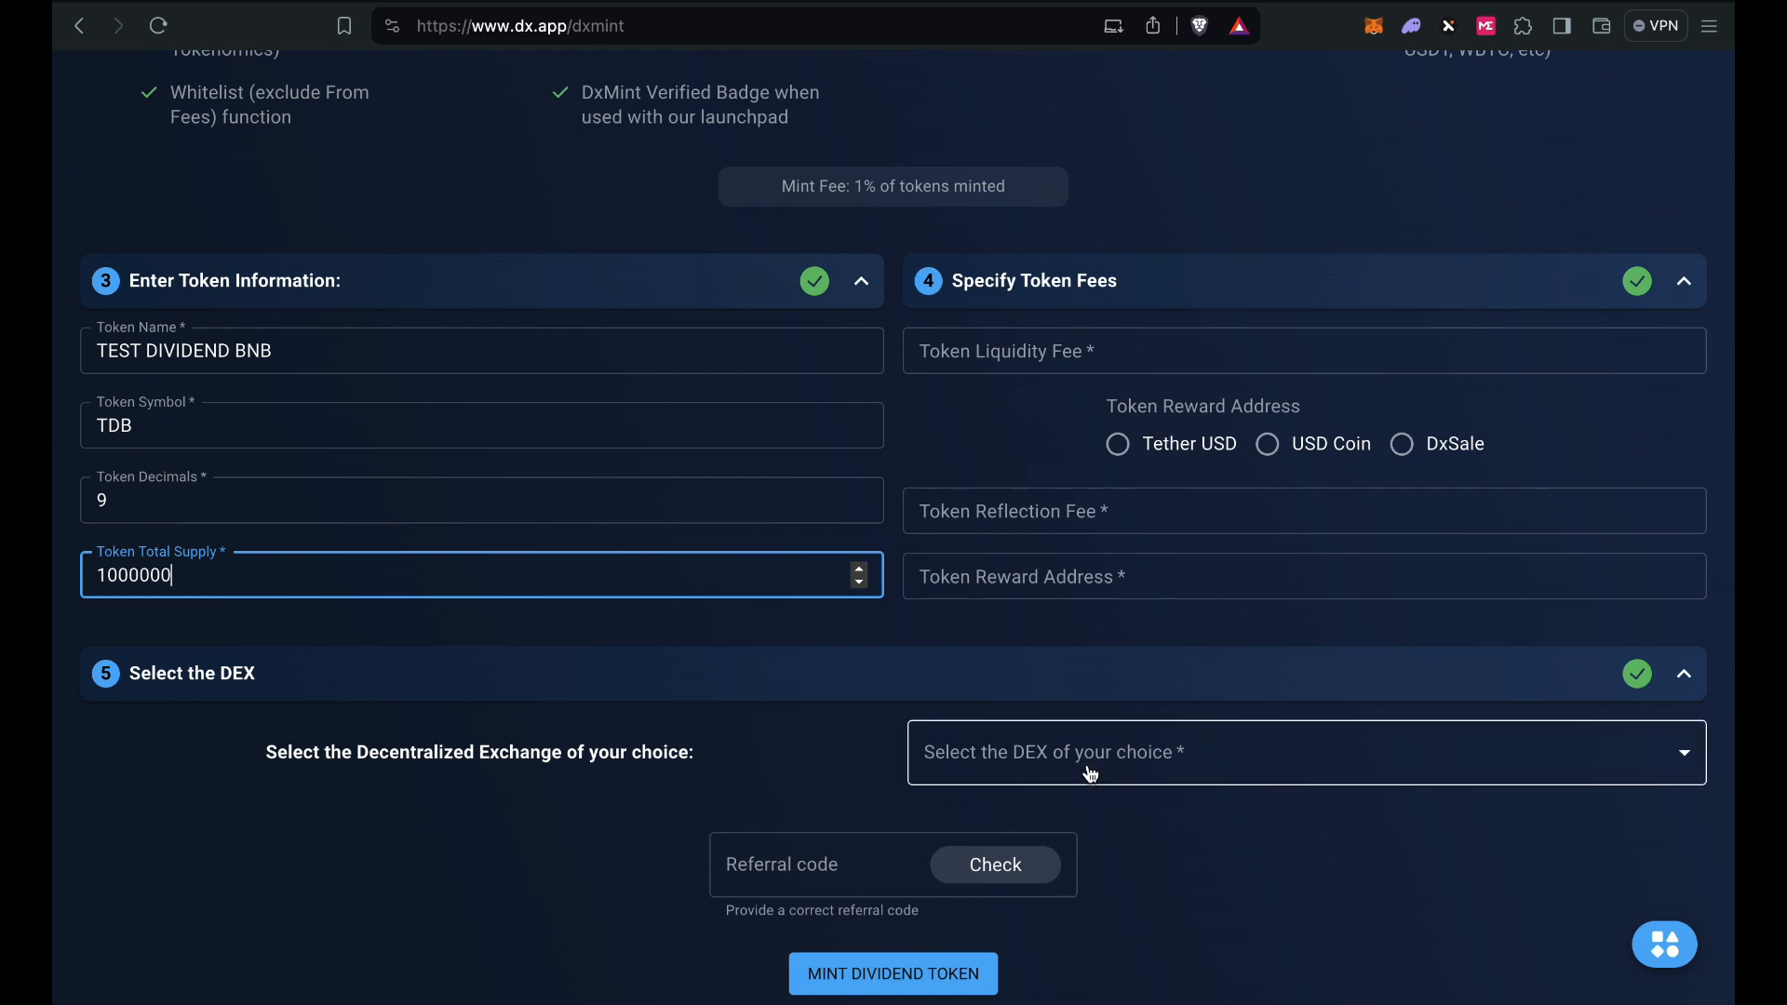
left_click(1006, 358)
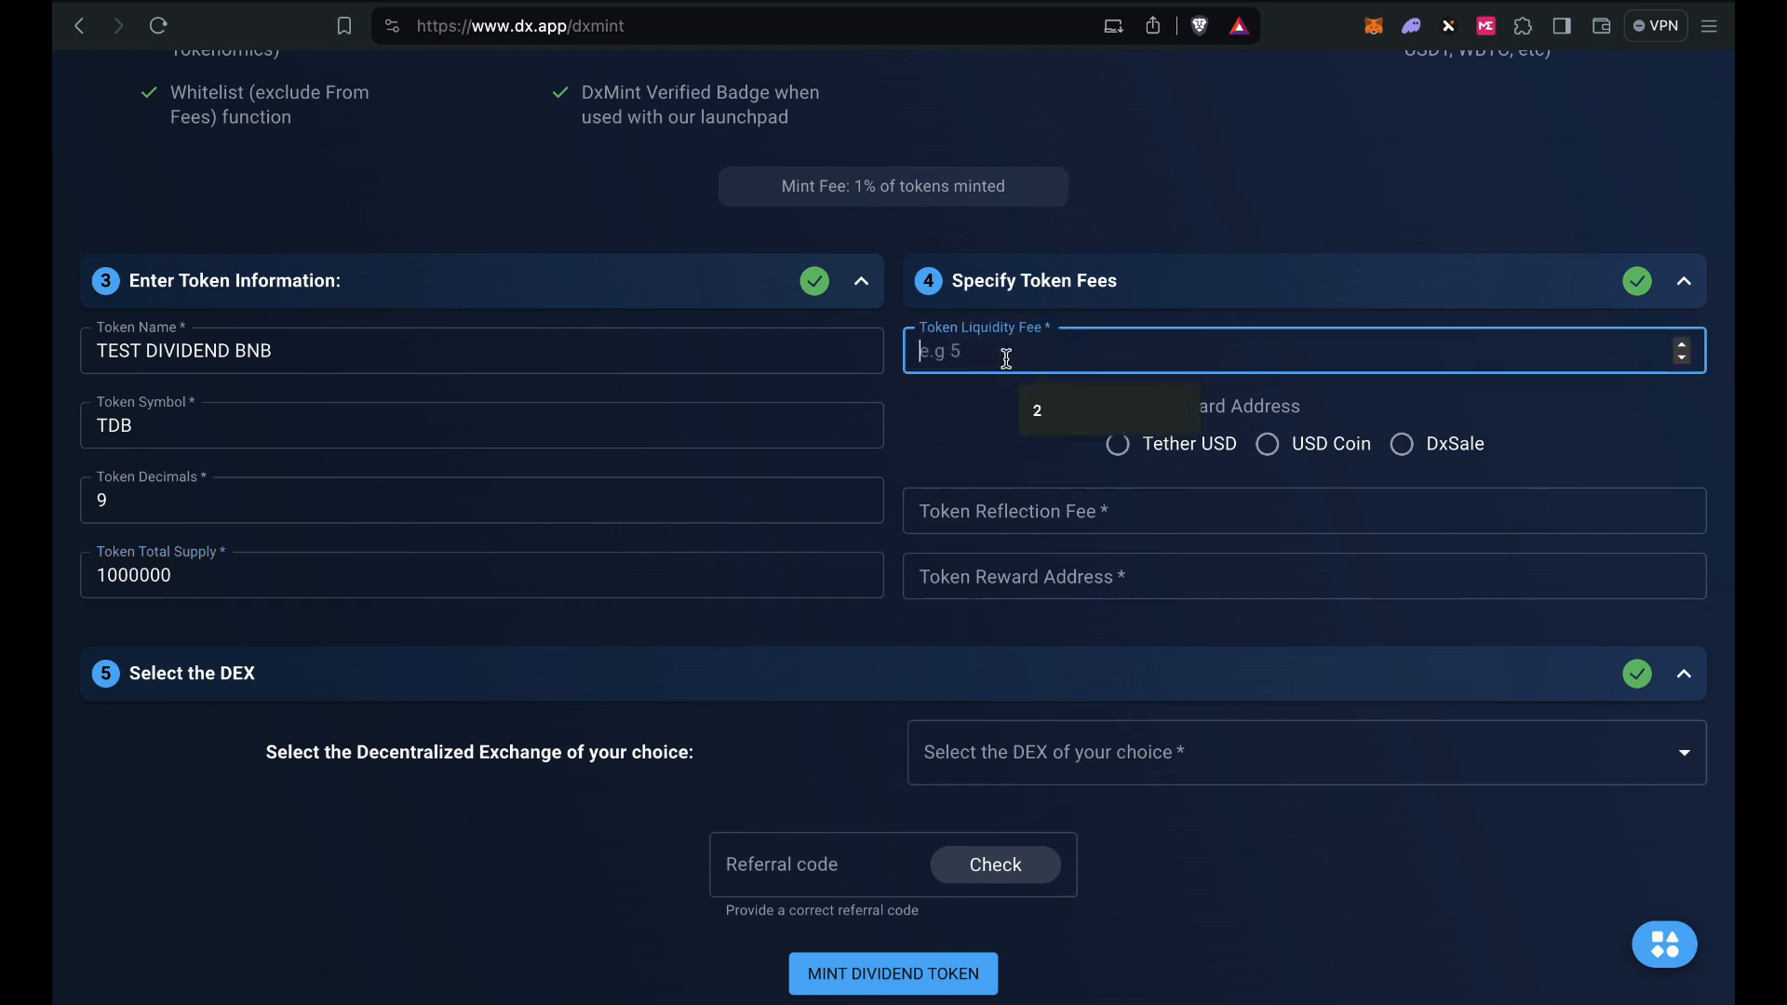
type("4")
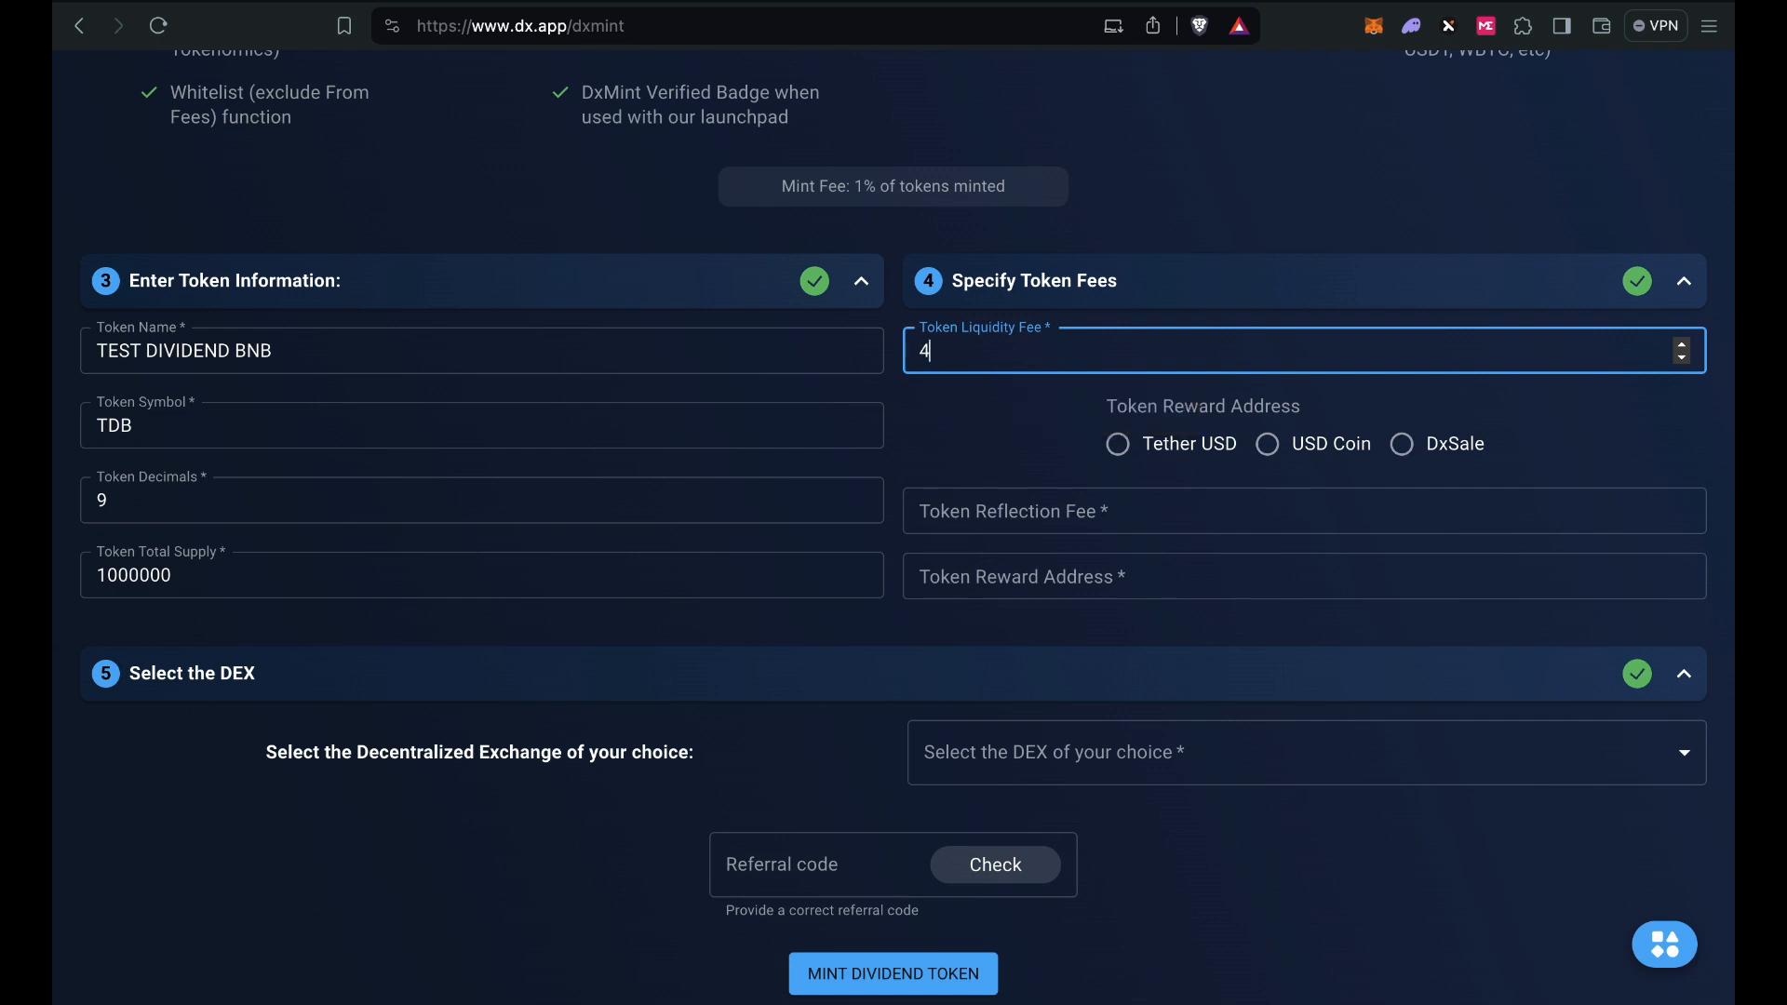
type("4")
key("BackSpace")
left_click(1018, 527)
type("4")
left_click(1030, 430)
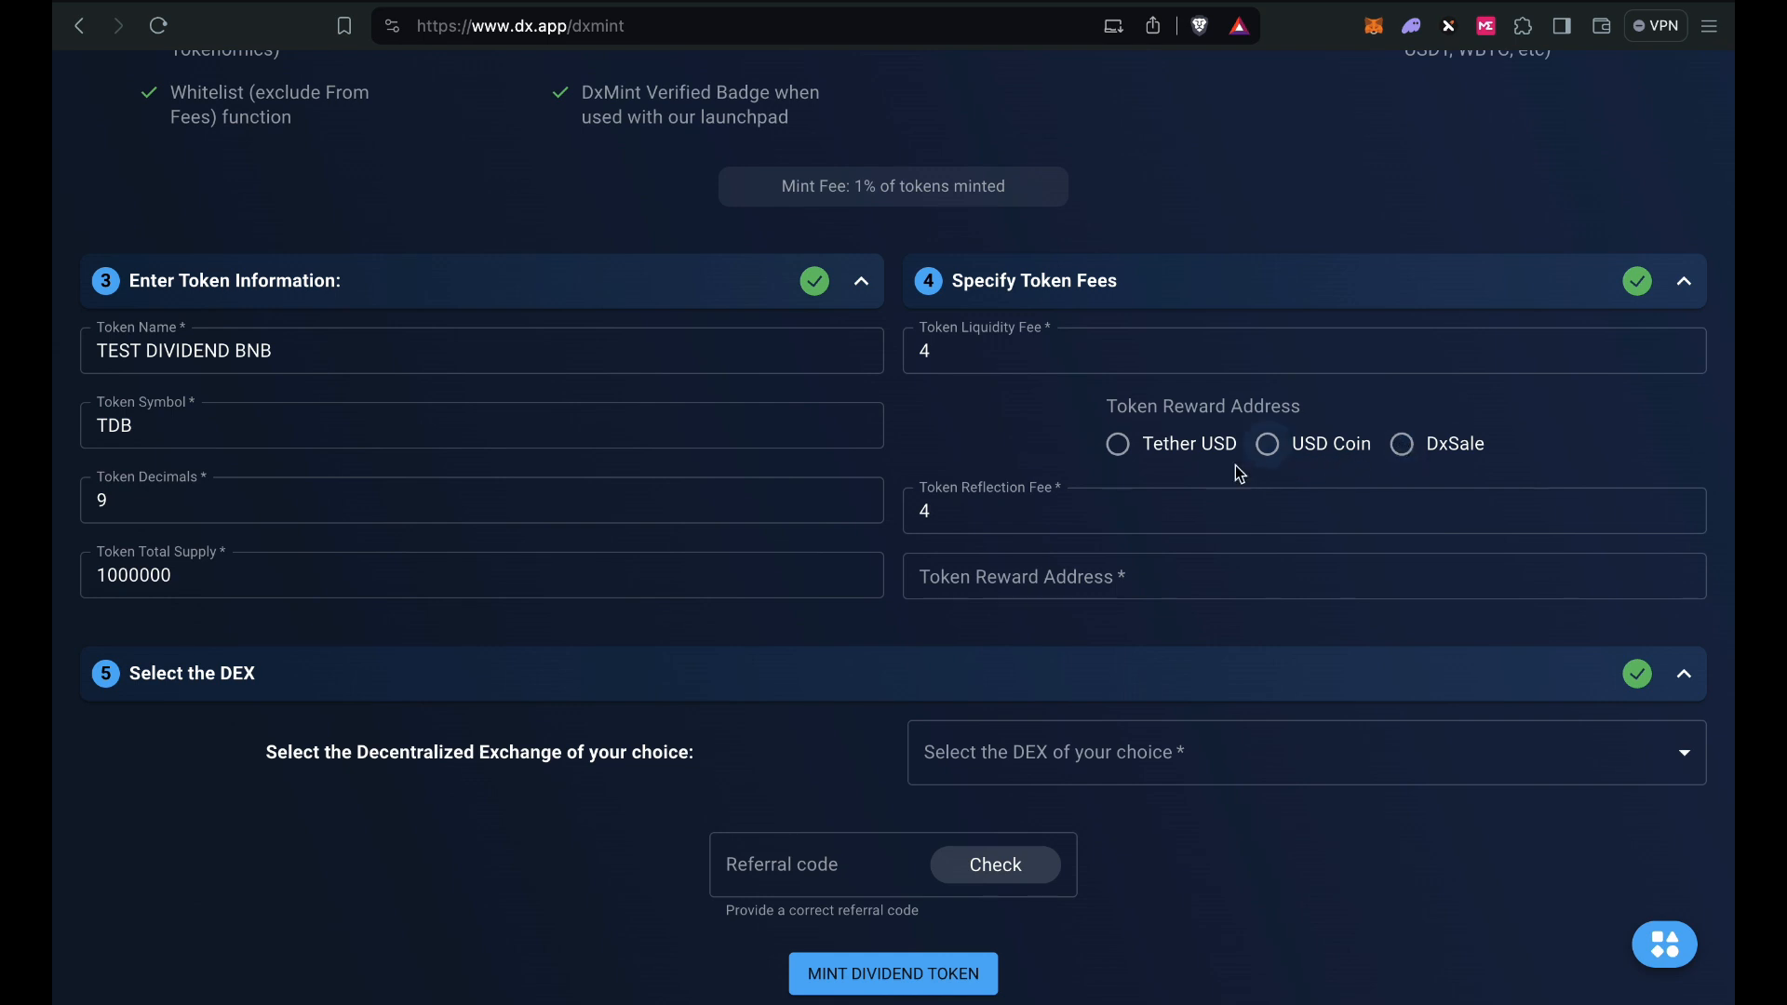
Choose Tether USD as the token reward address and PancakeSwap as the decentralized exchange
left_click(1118, 444)
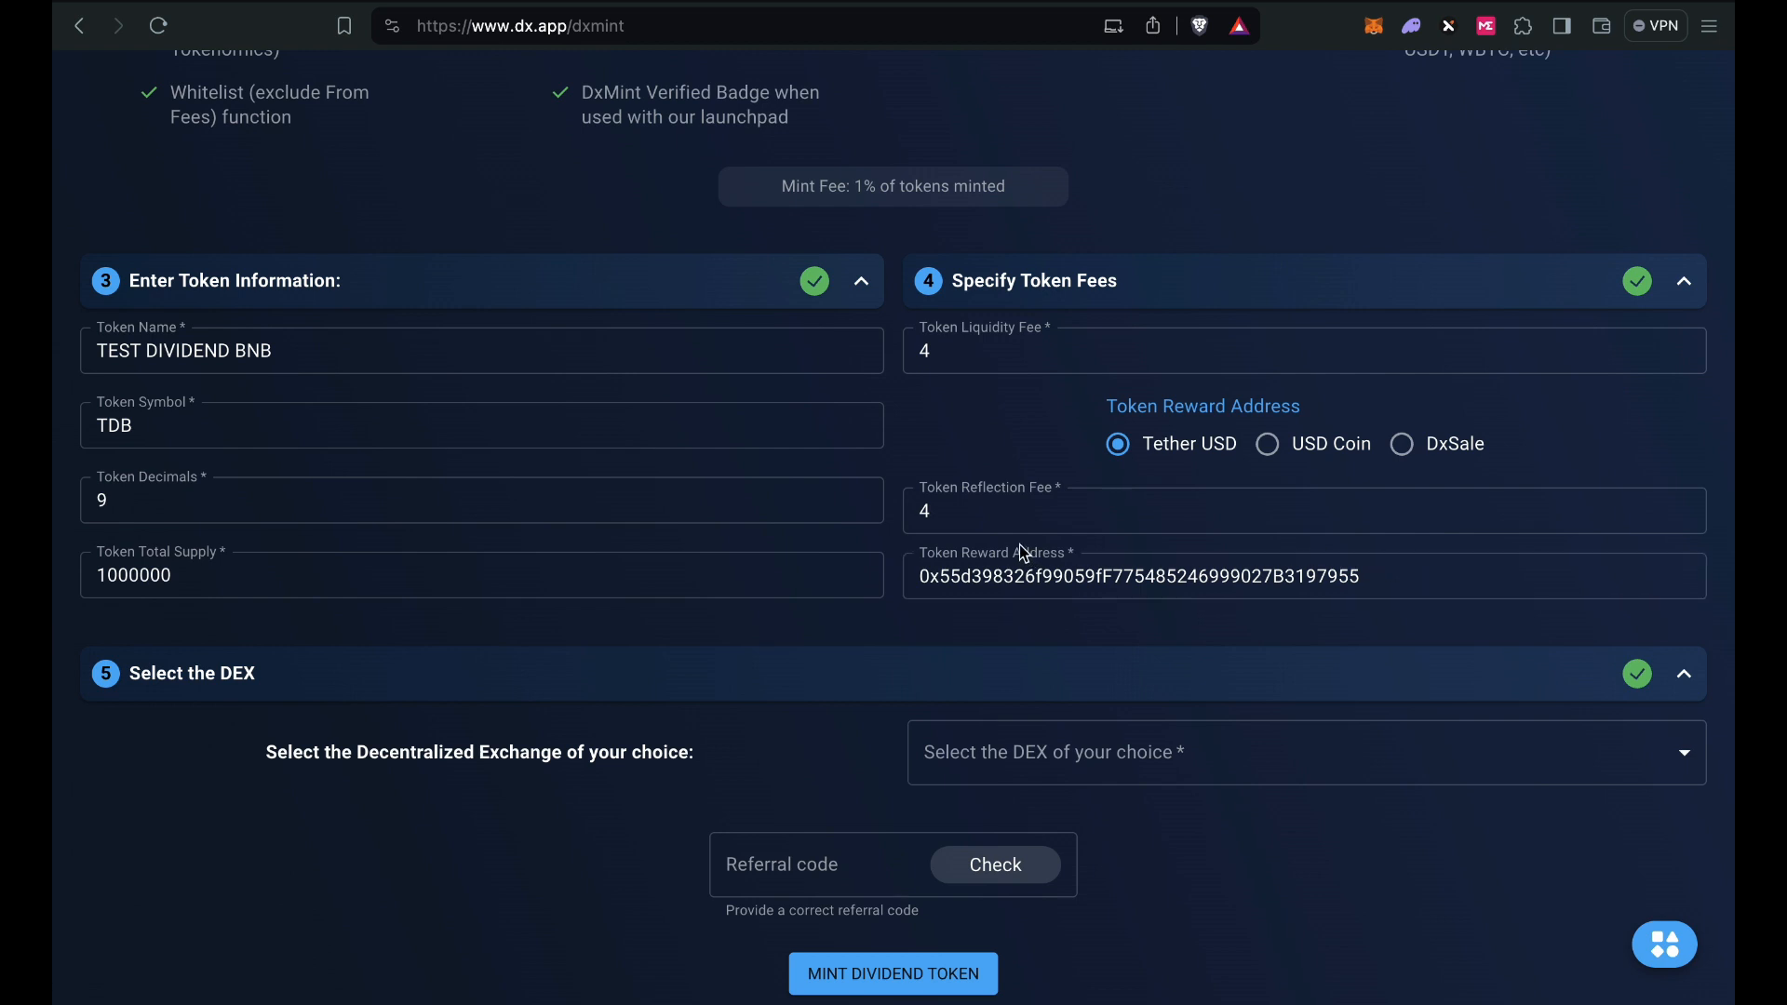
scroll(1071, 562, "down", 3)
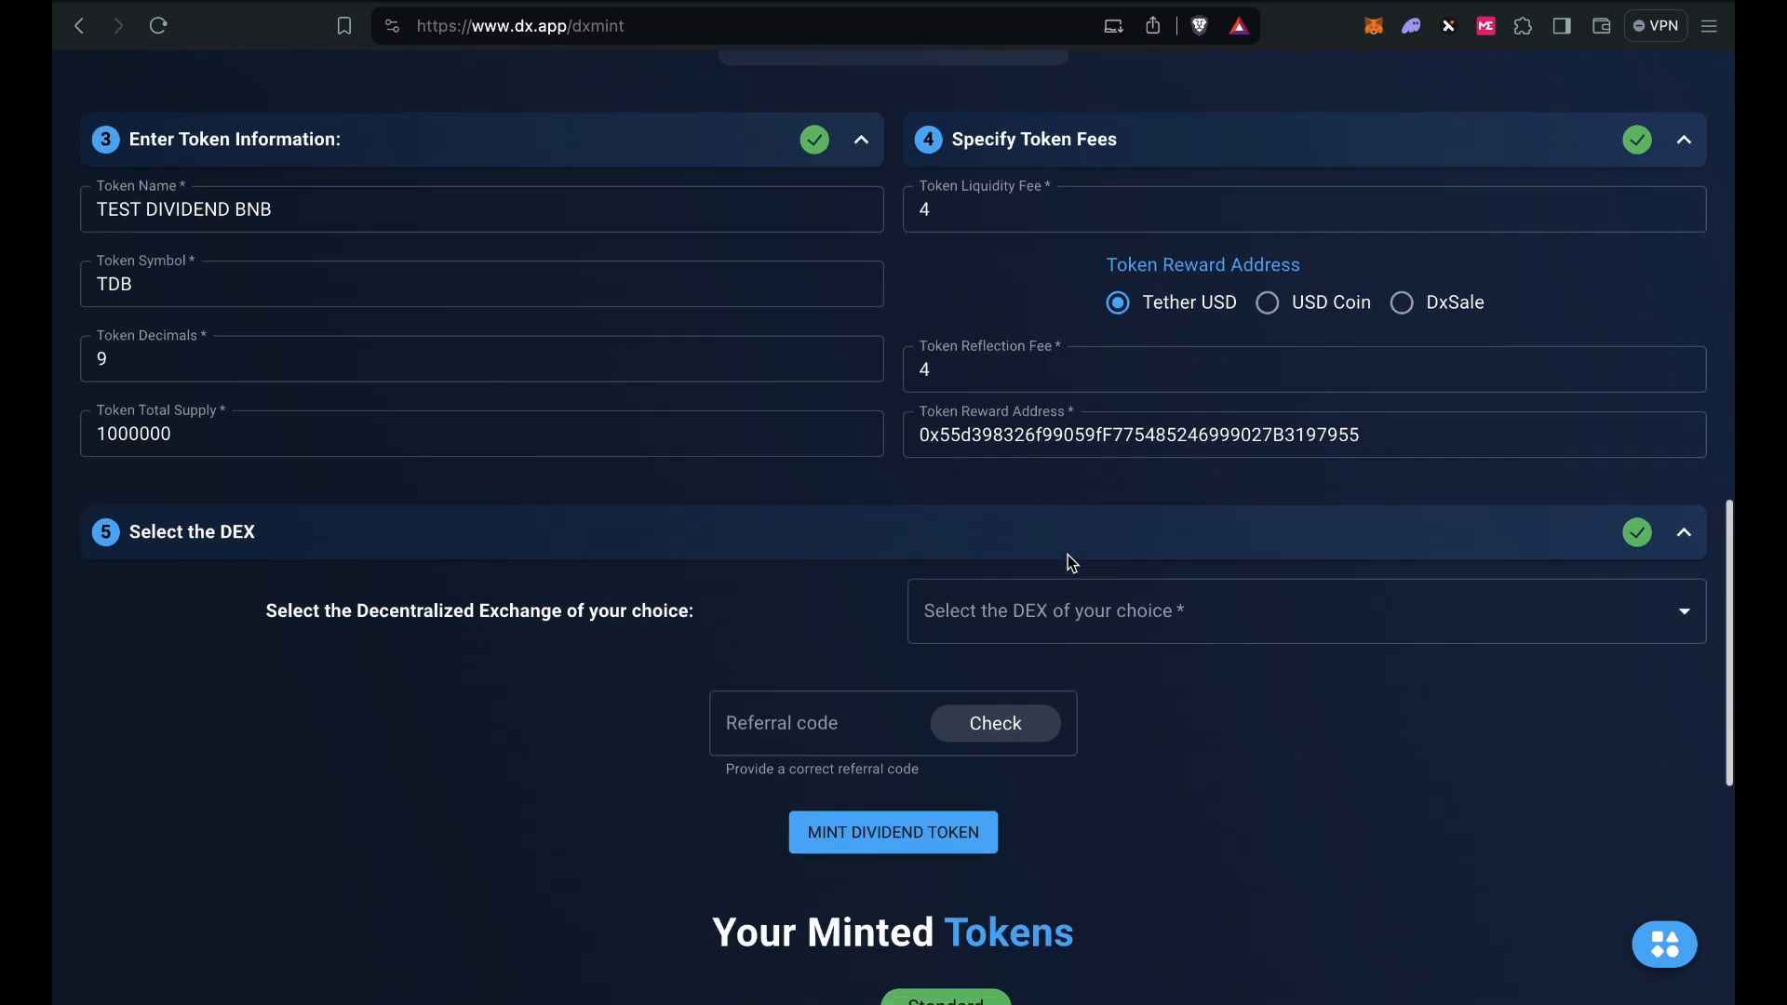
scroll(1071, 562, "down", 1)
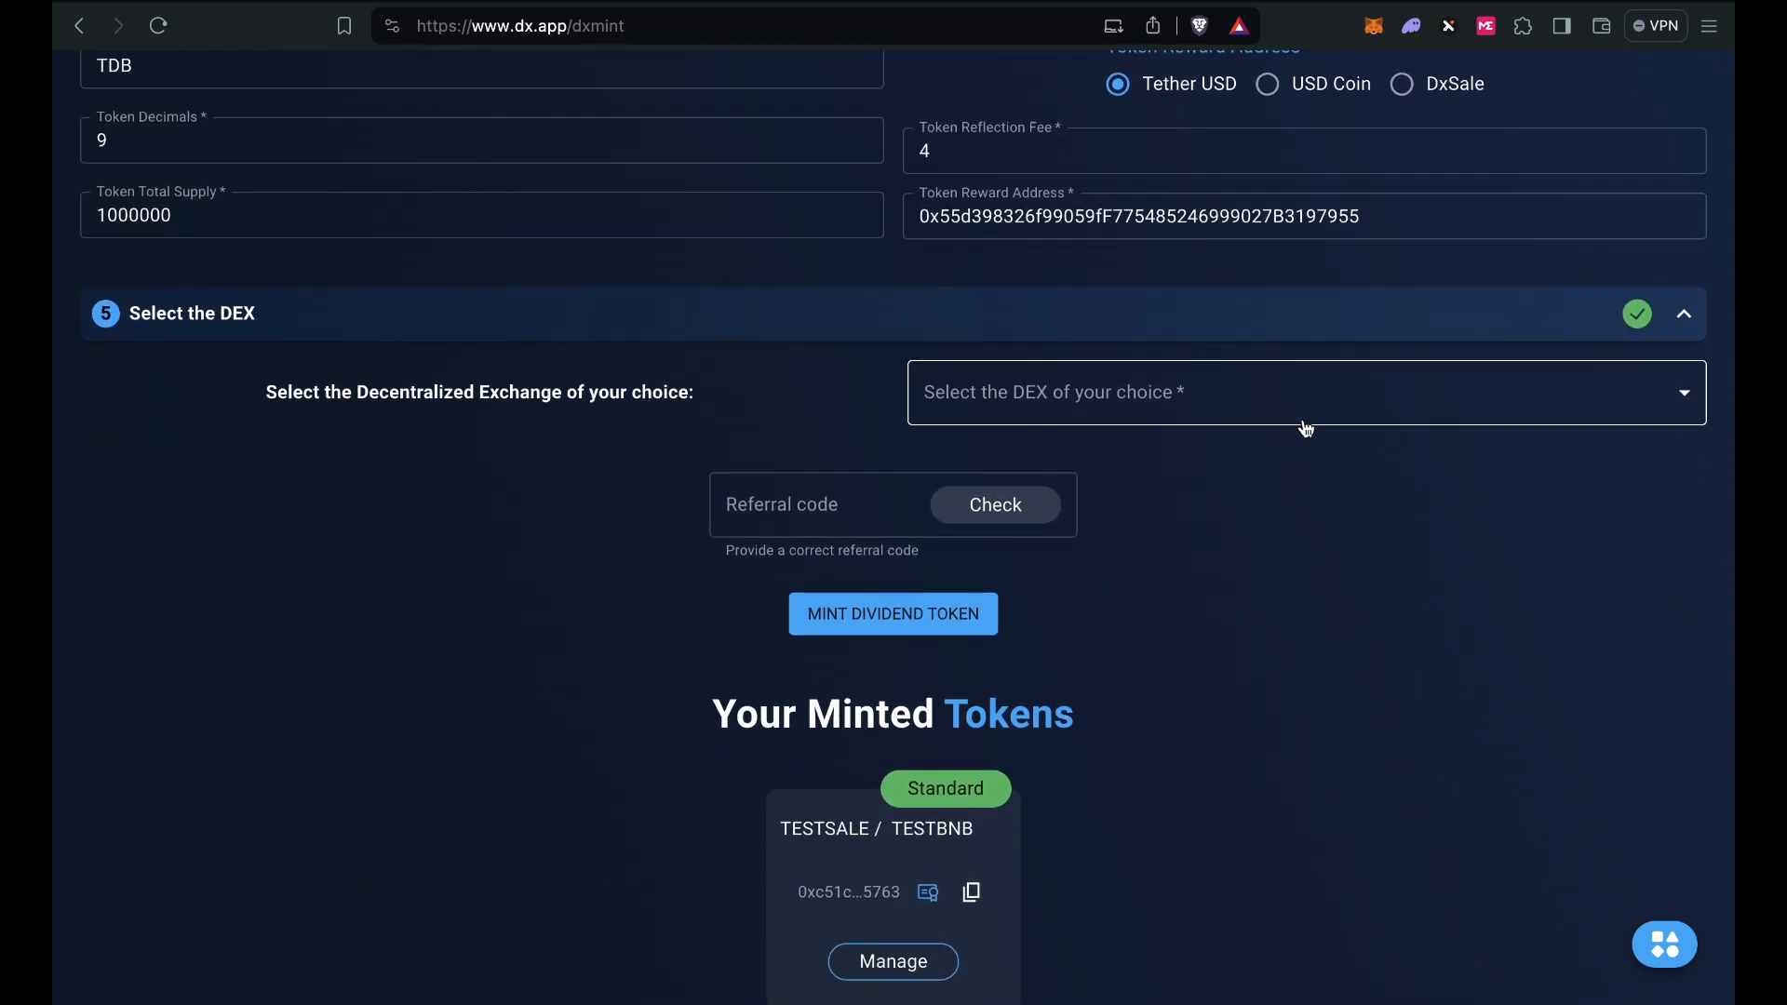
scroll(1302, 427, "up", 2)
scroll(1306, 429, "up", 1)
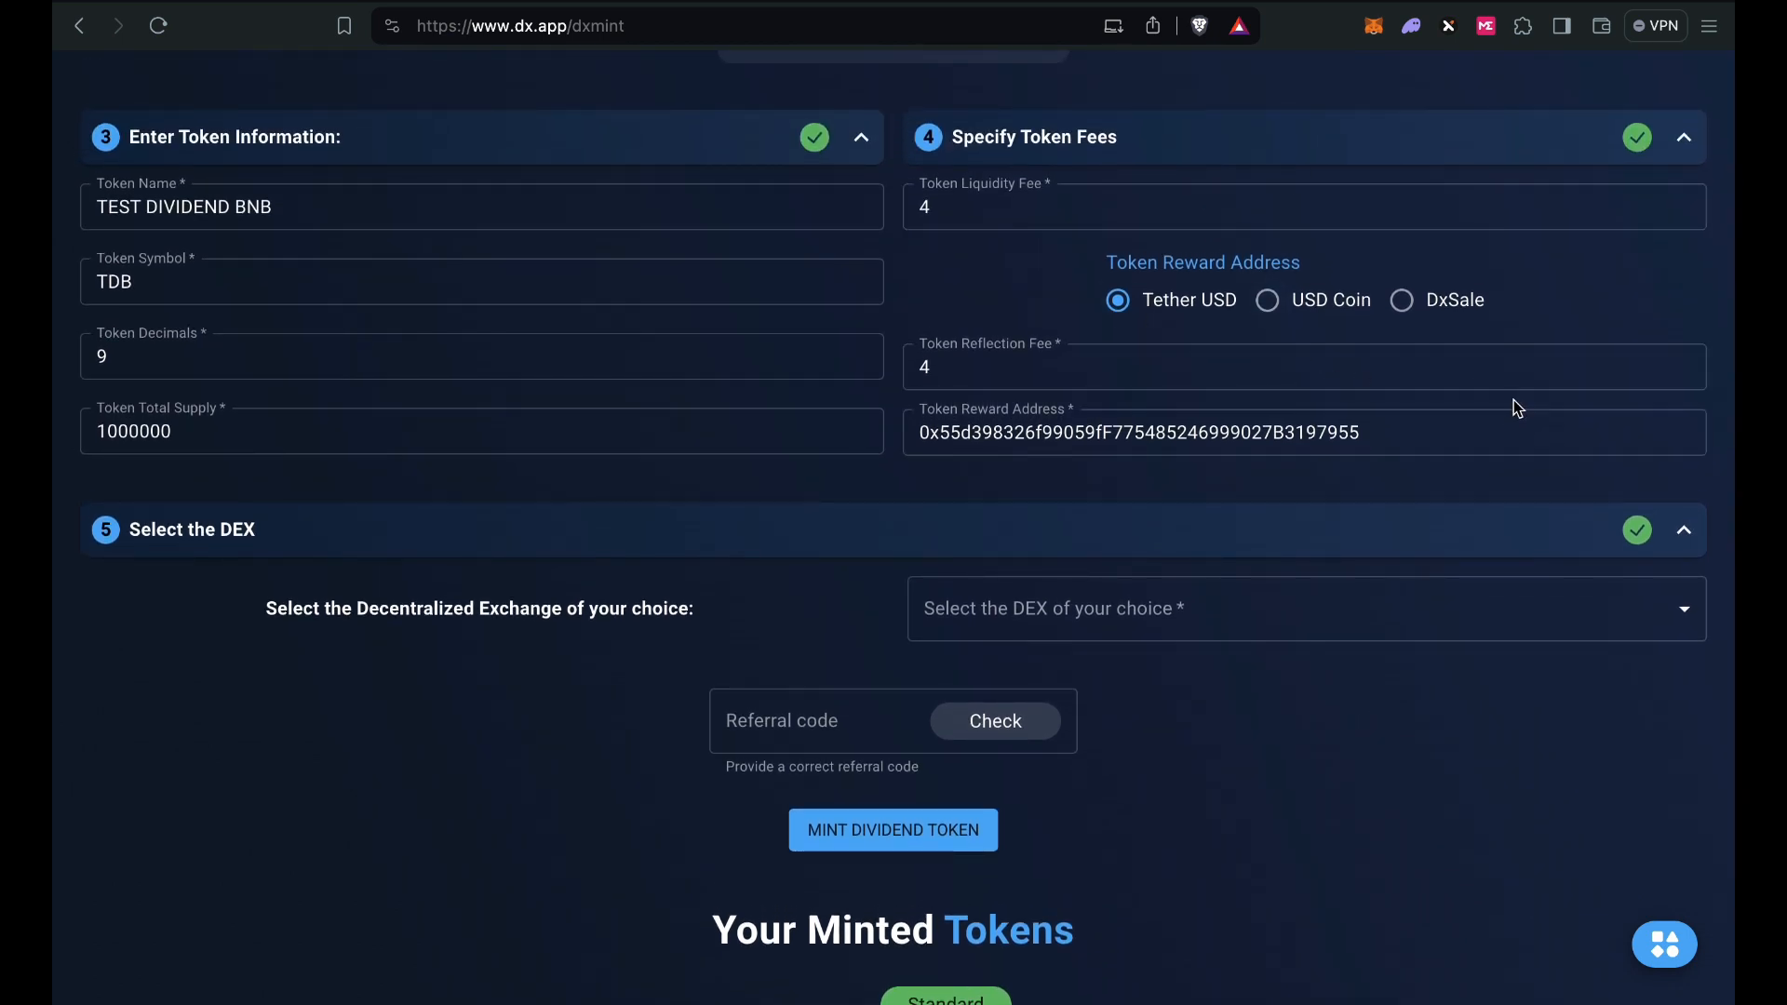
scroll(1582, 292, "down", 1)
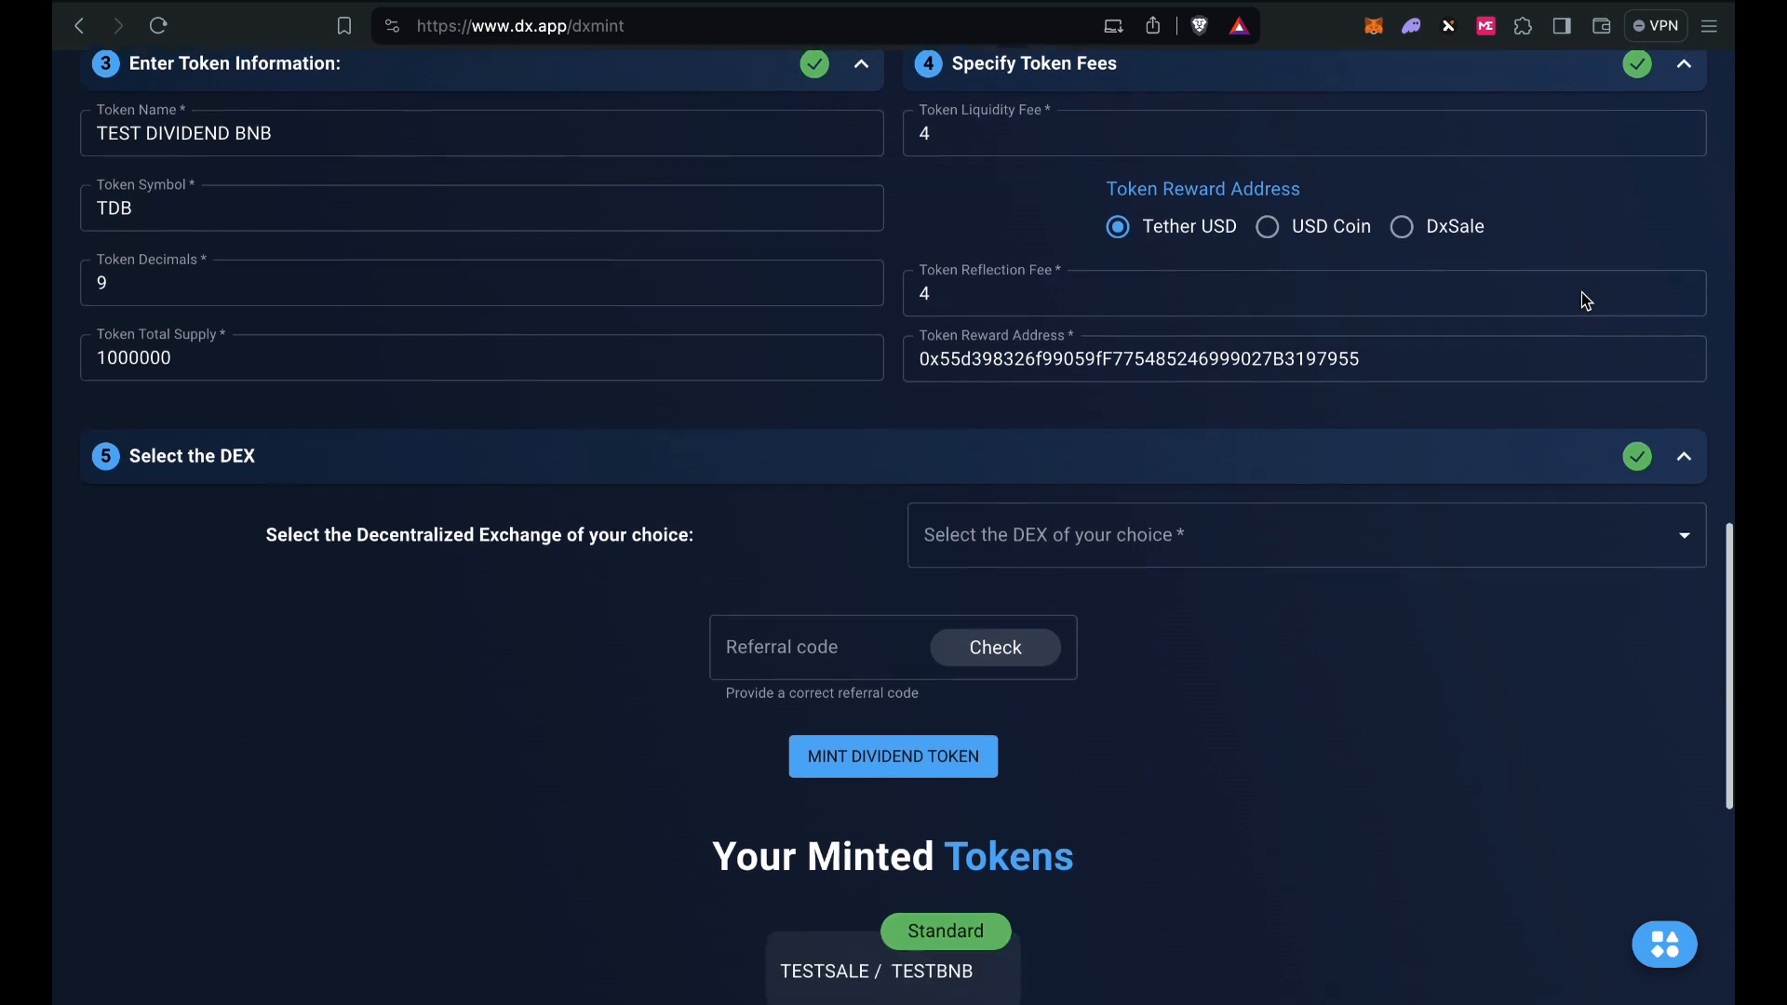
scroll(1582, 292, "down", 1)
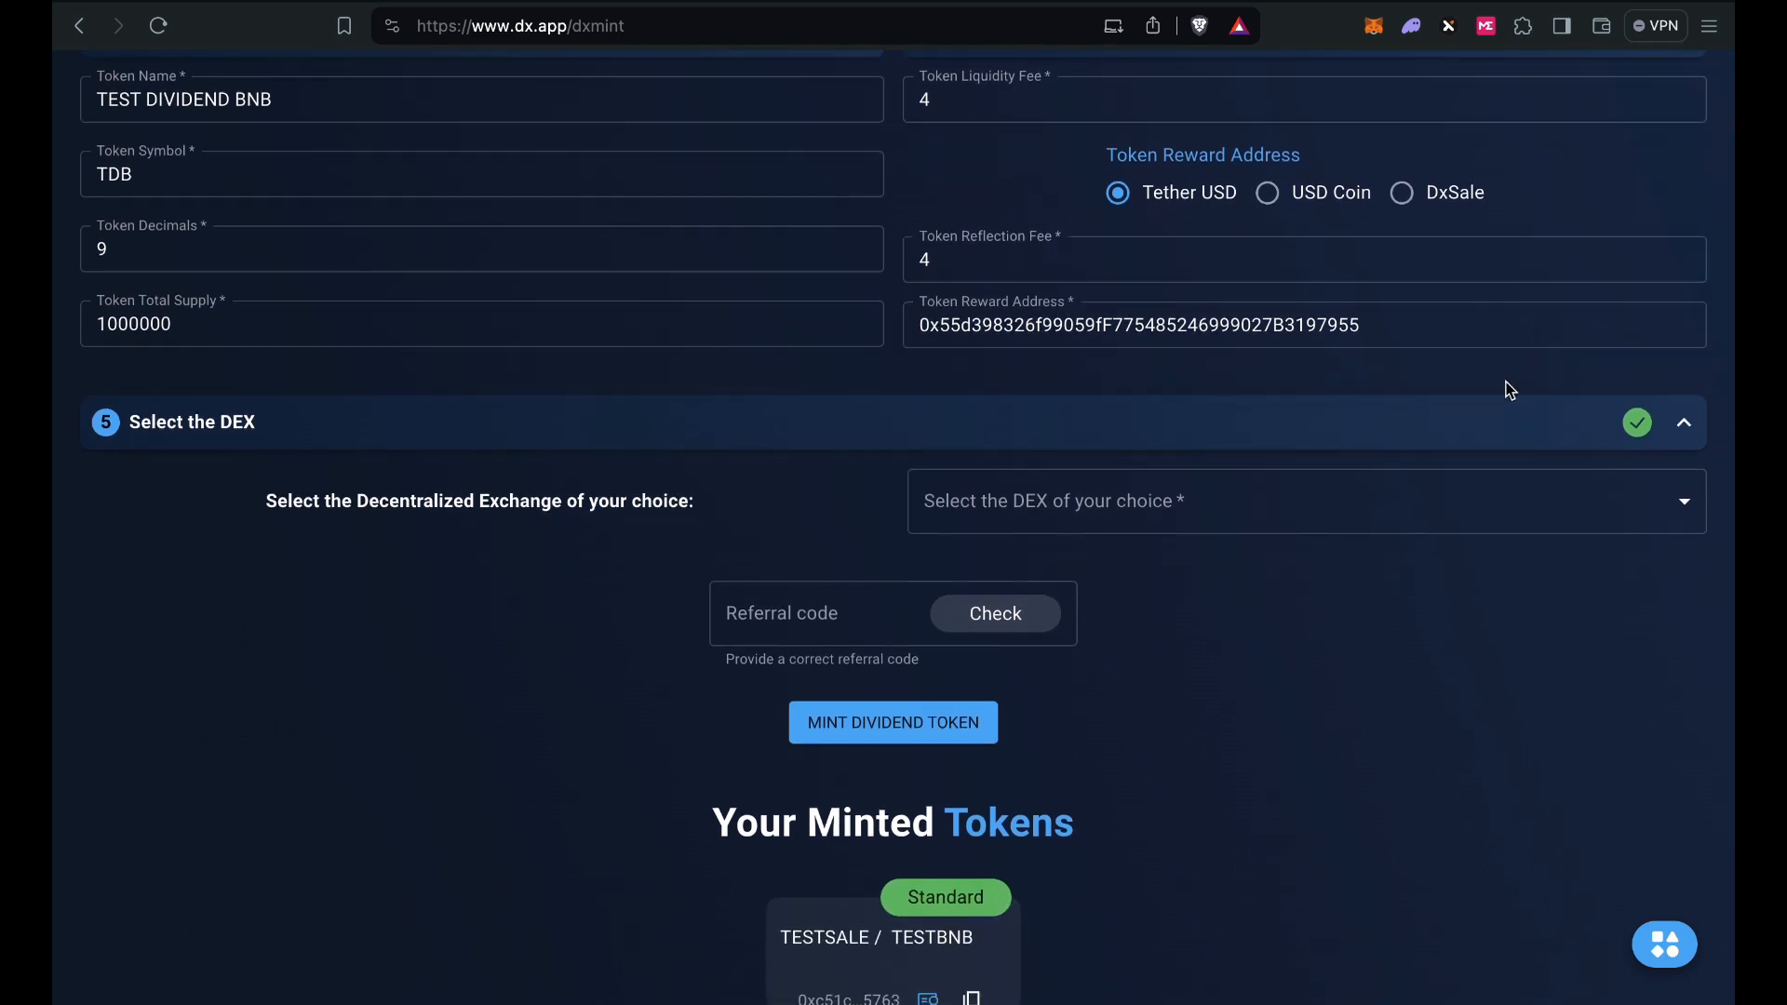
left_click(1543, 511)
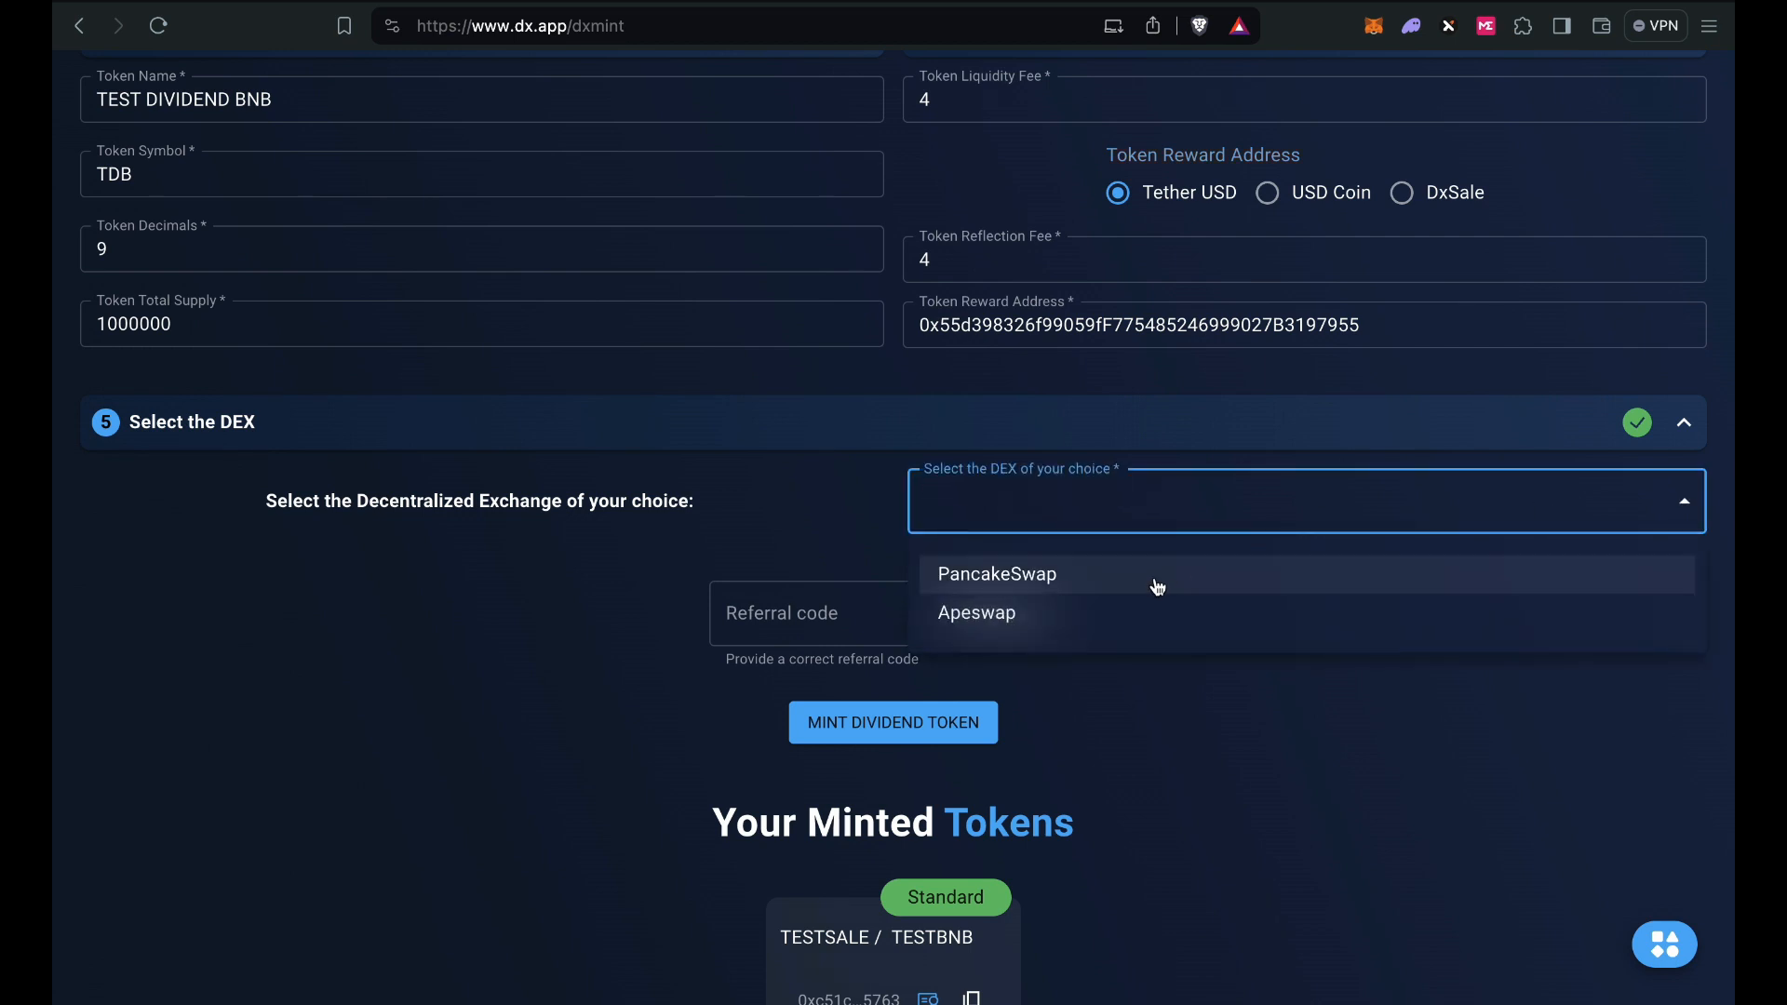
left_click(1035, 579)
Review the form, mint the dividend token, approve the wallet transaction and dismiss the Mint Token message
scroll(1236, 599, "down", 2)
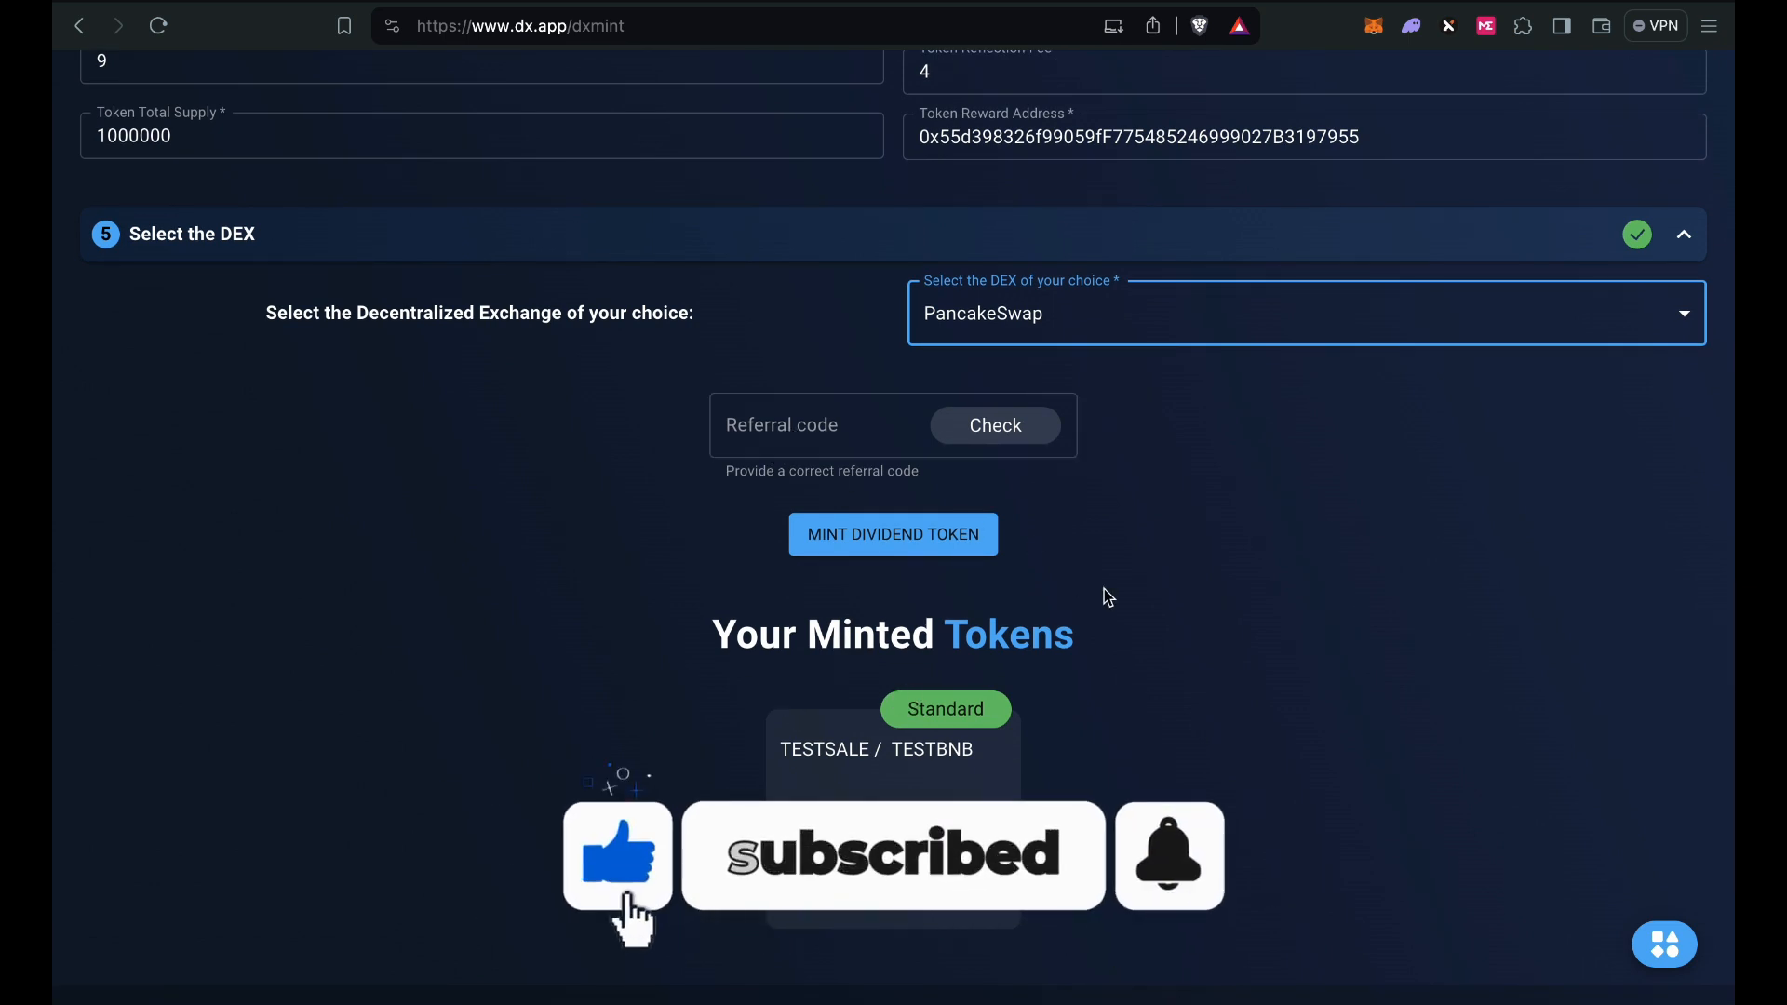
scroll(1105, 595, "up", 10)
scroll(1108, 597, "up", 2)
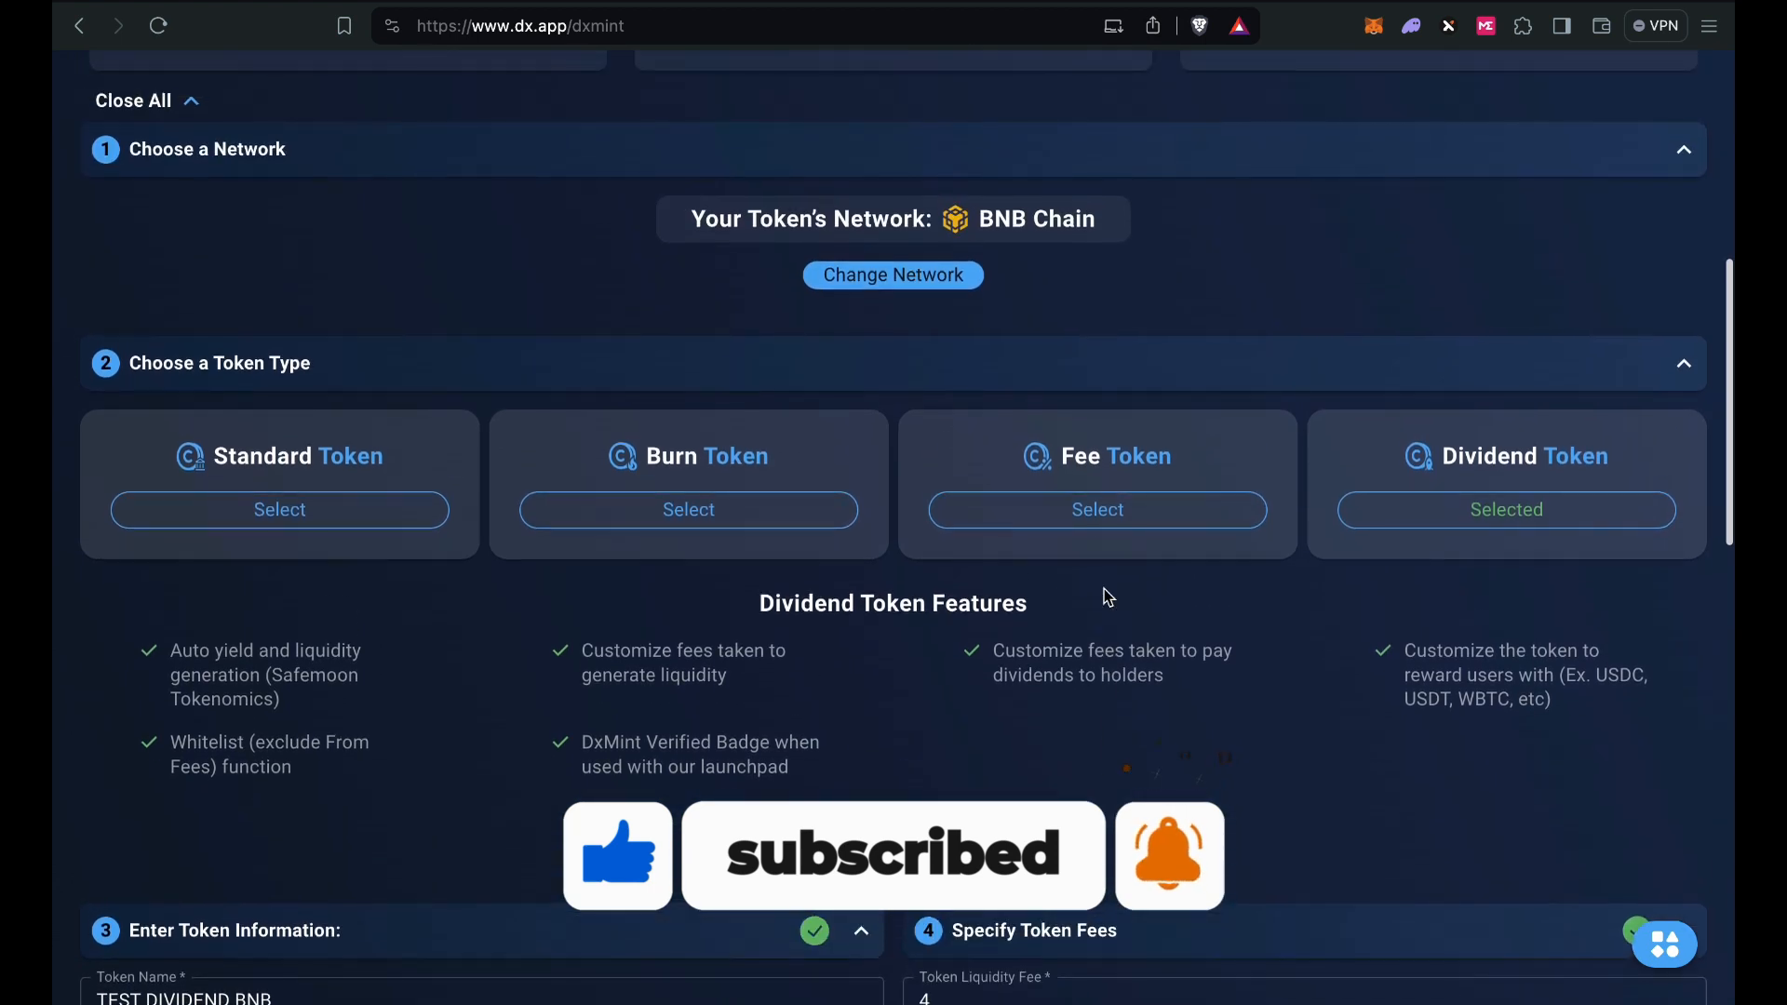
scroll(1107, 596, "down", 11)
scroll(1104, 588, "down", 2)
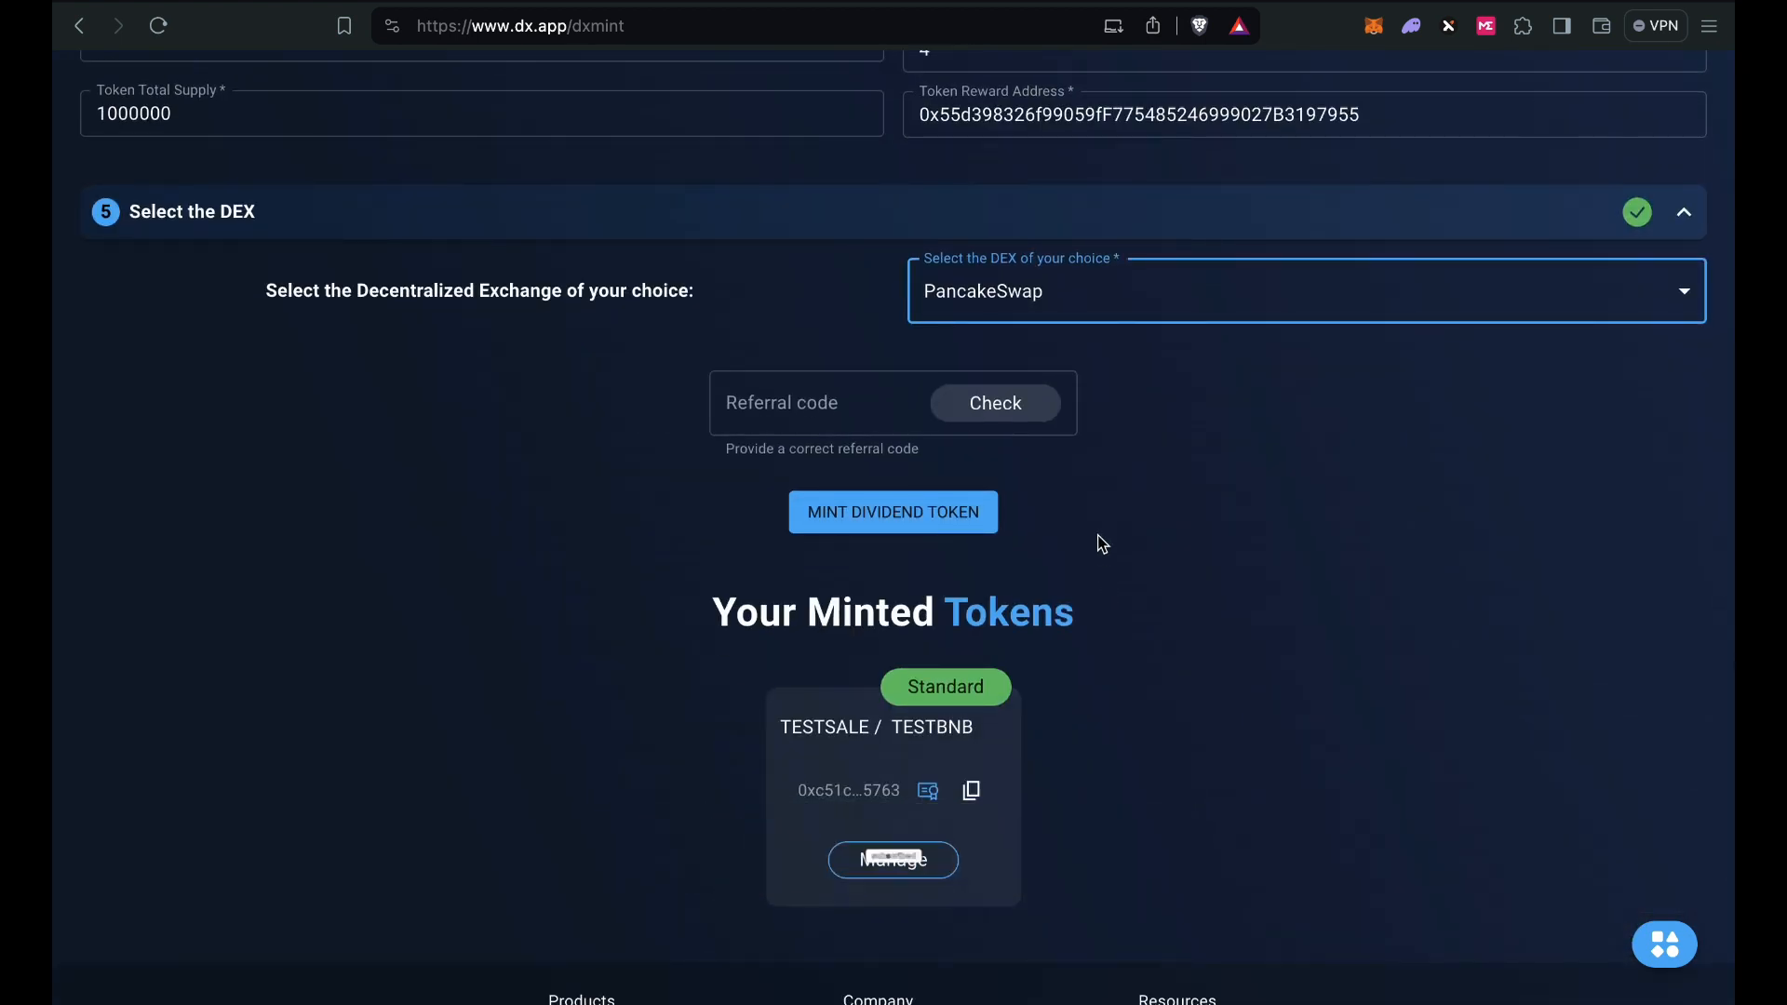
scroll(1097, 543, "down", 1)
left_click(889, 484)
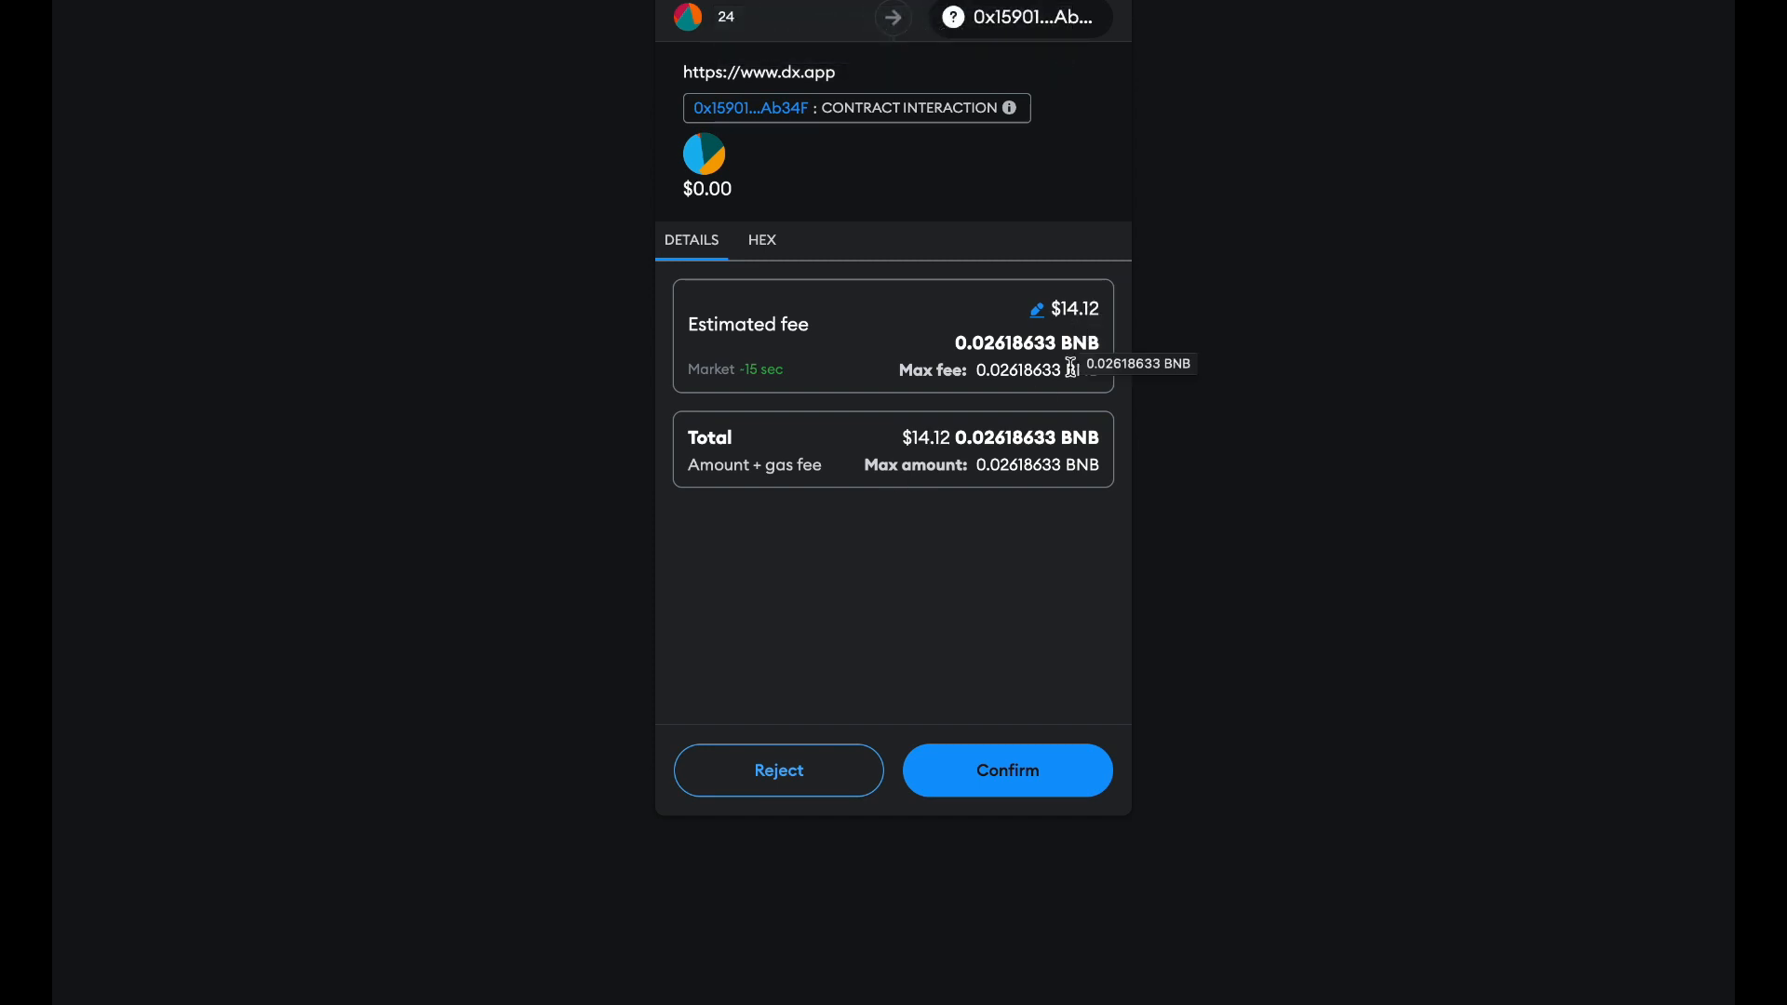
left_click(1014, 776)
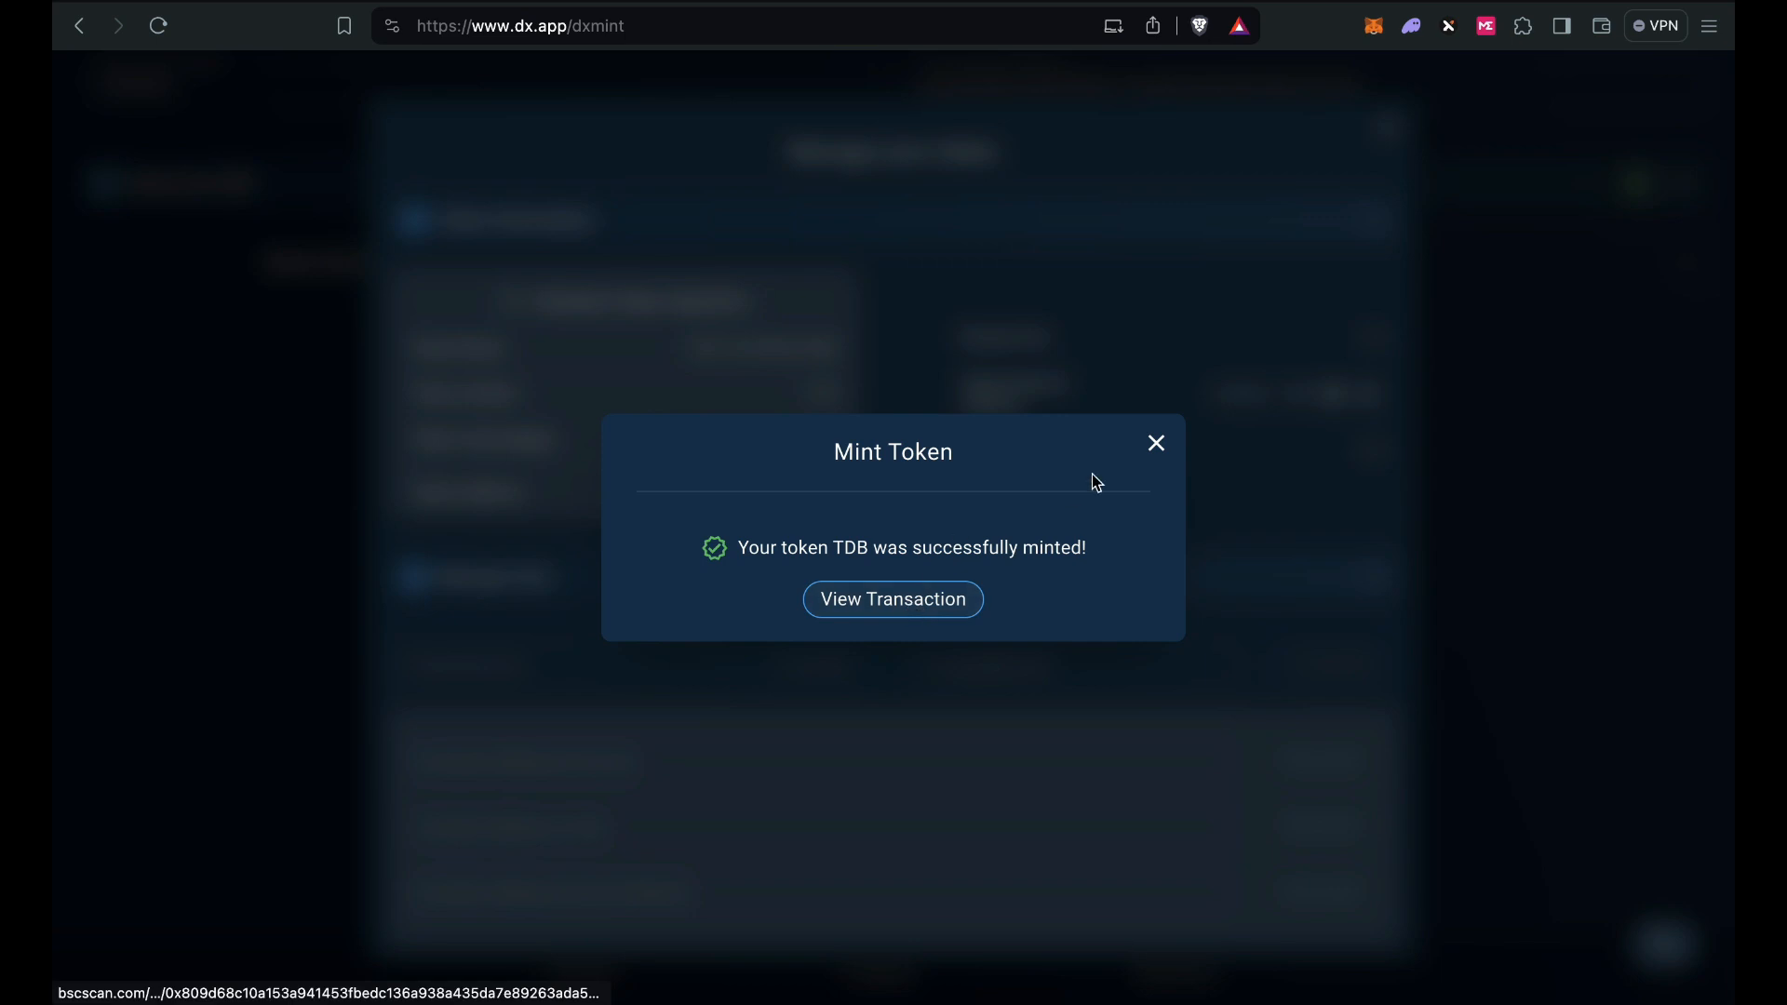
left_click(1156, 445)
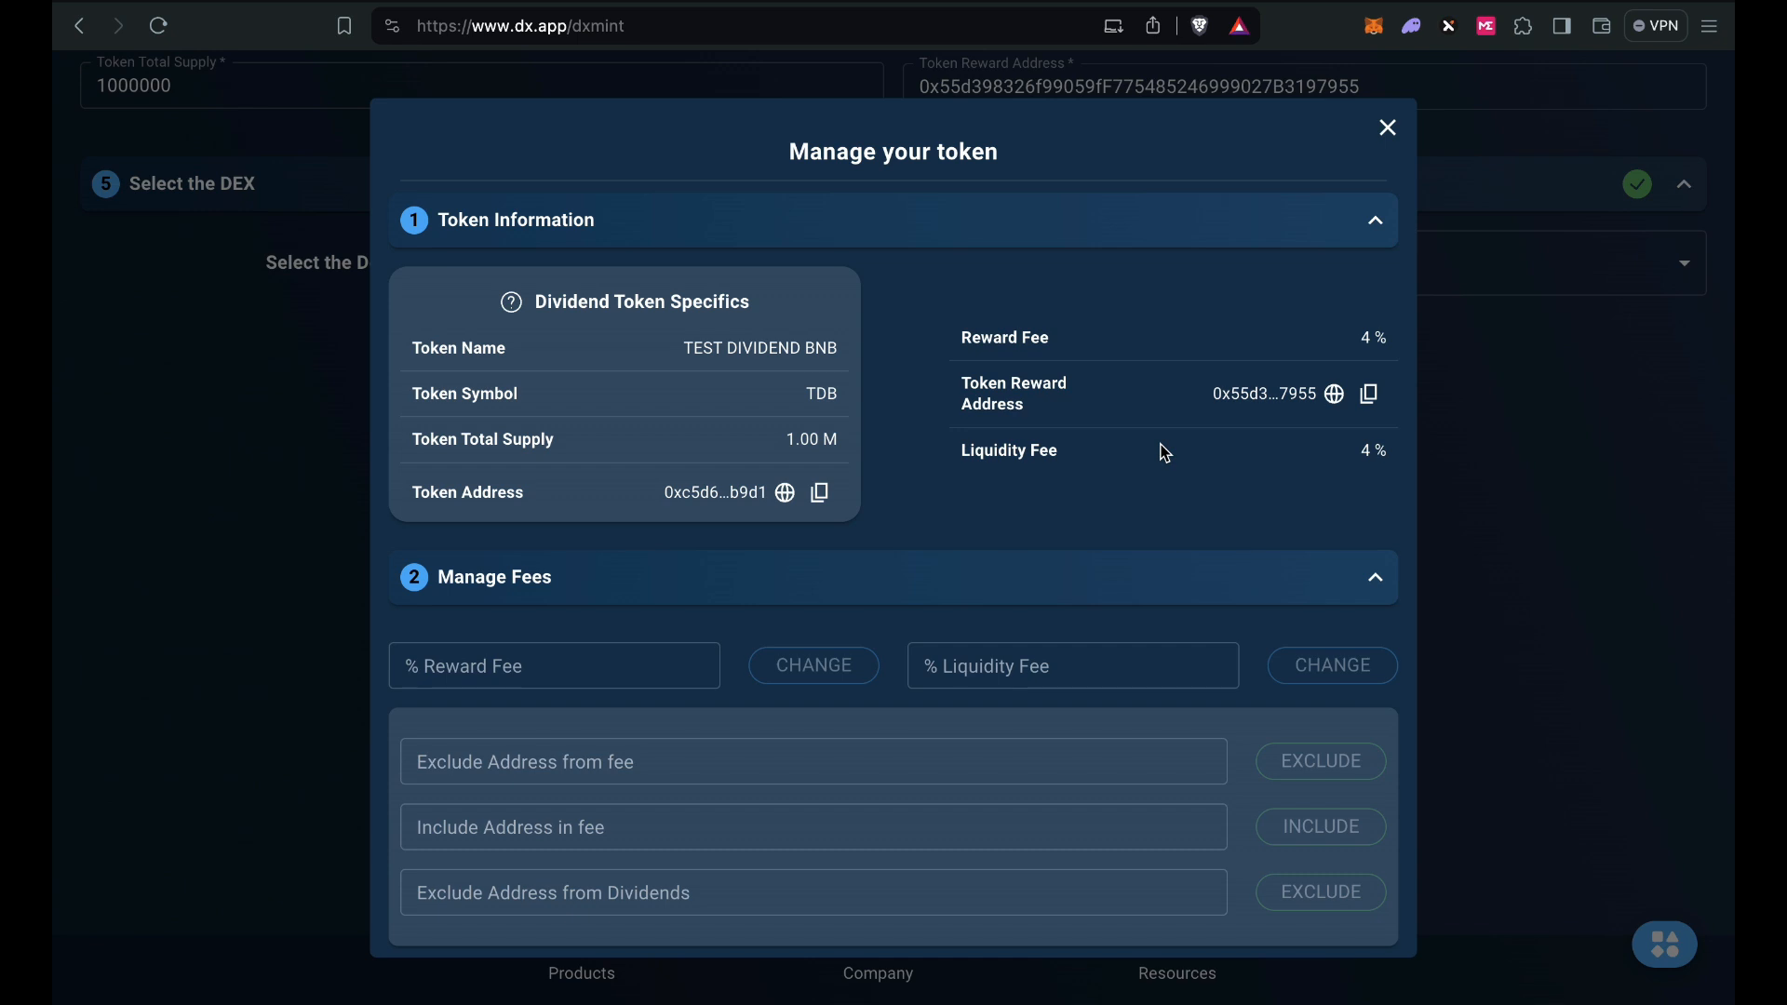
View the minted token's contract address on BscScan and return to the token management dialog
scroll(1163, 451, "down", 1)
left_click(787, 496)
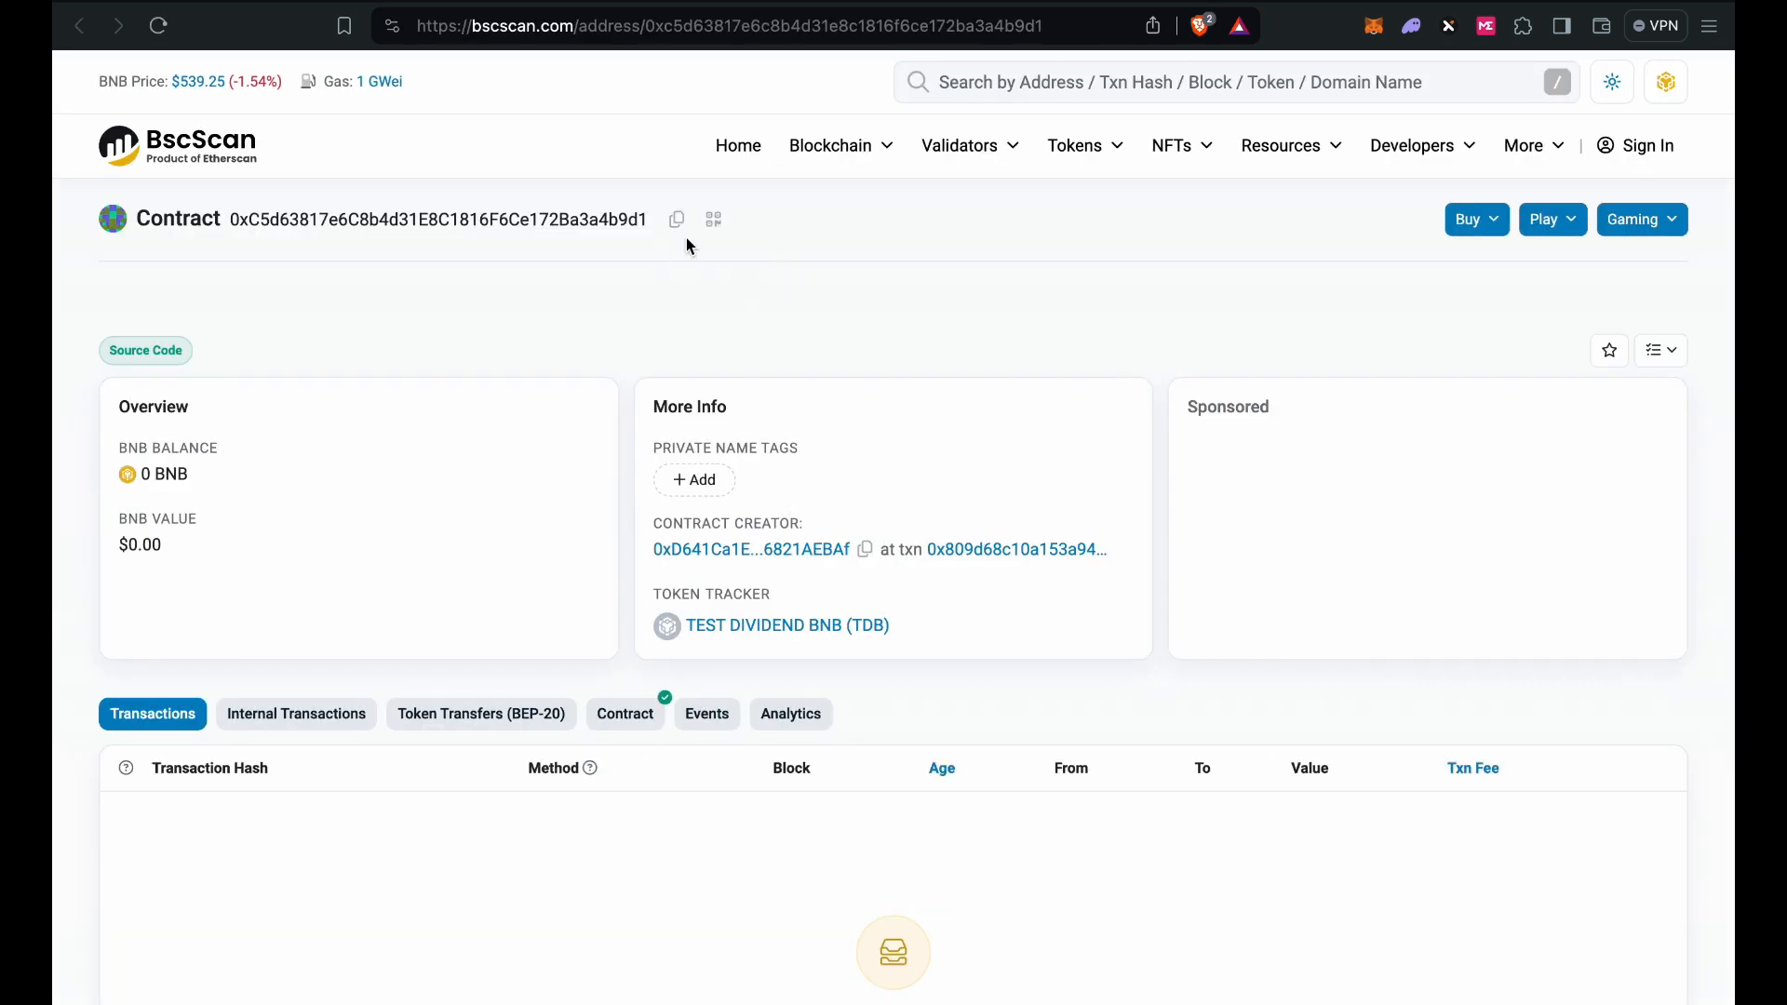
key("super+w")
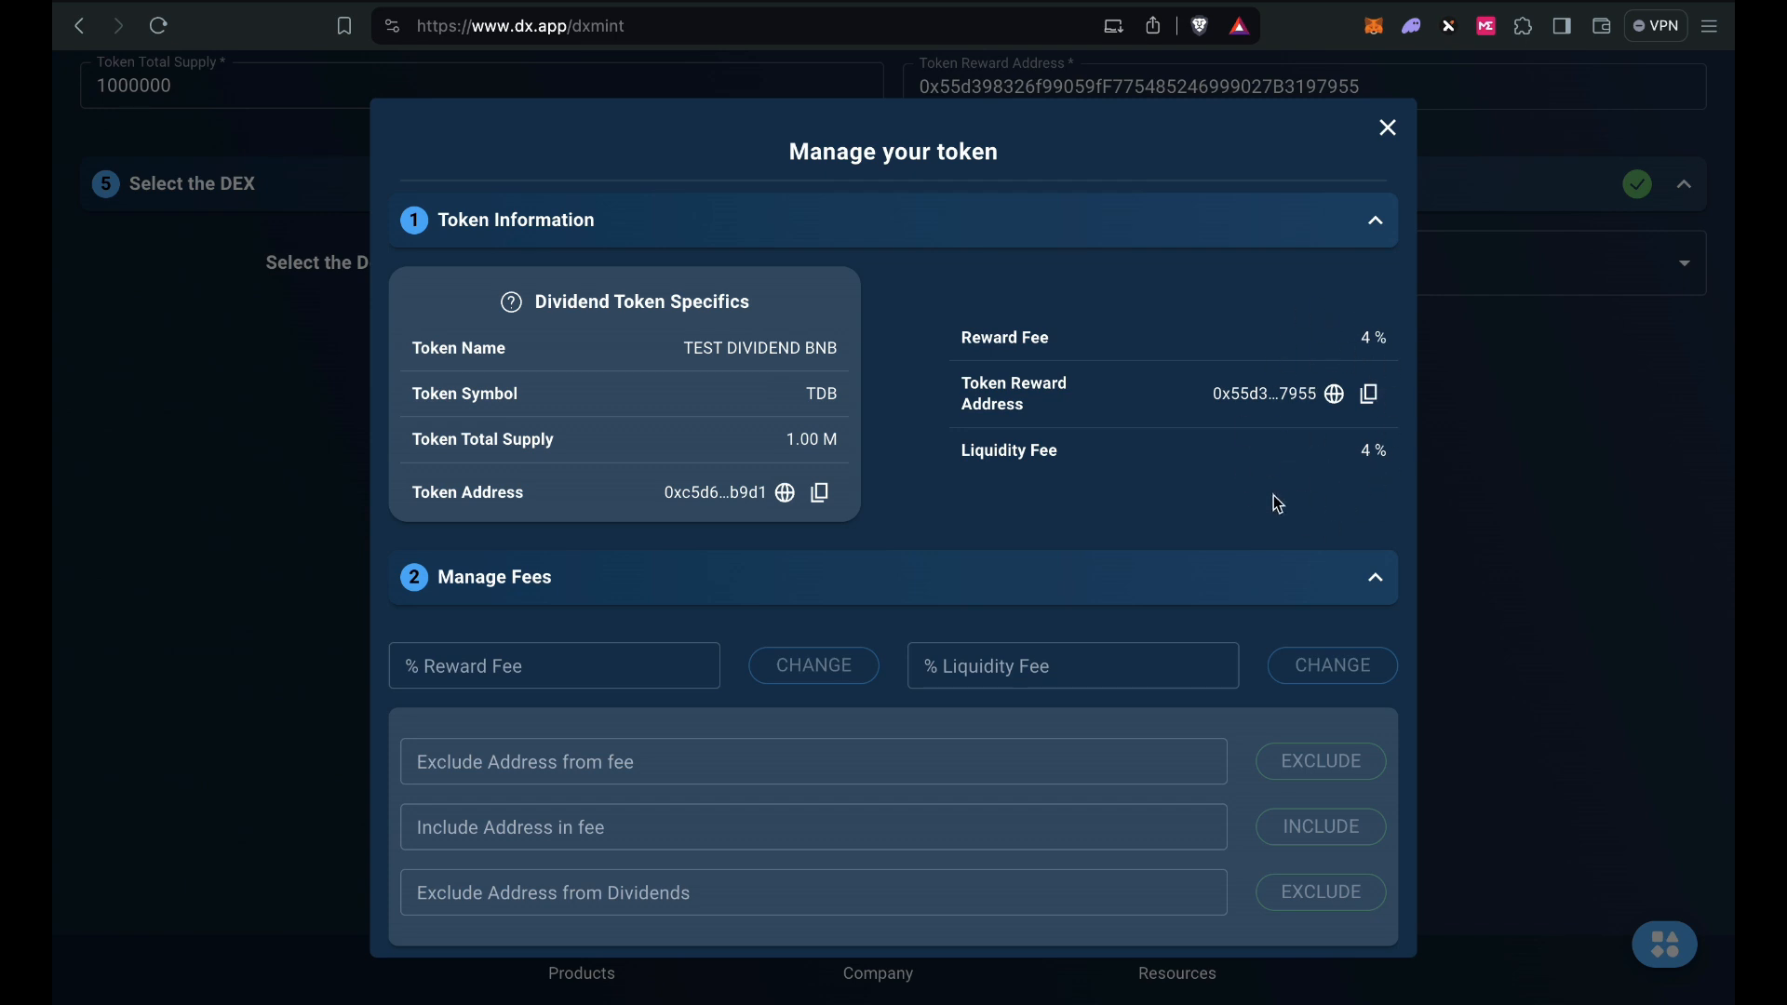
Examine the Manage Fees options for changing reward and liquidity fees and for excluding or including addresses
scroll(1273, 495, "down", 3)
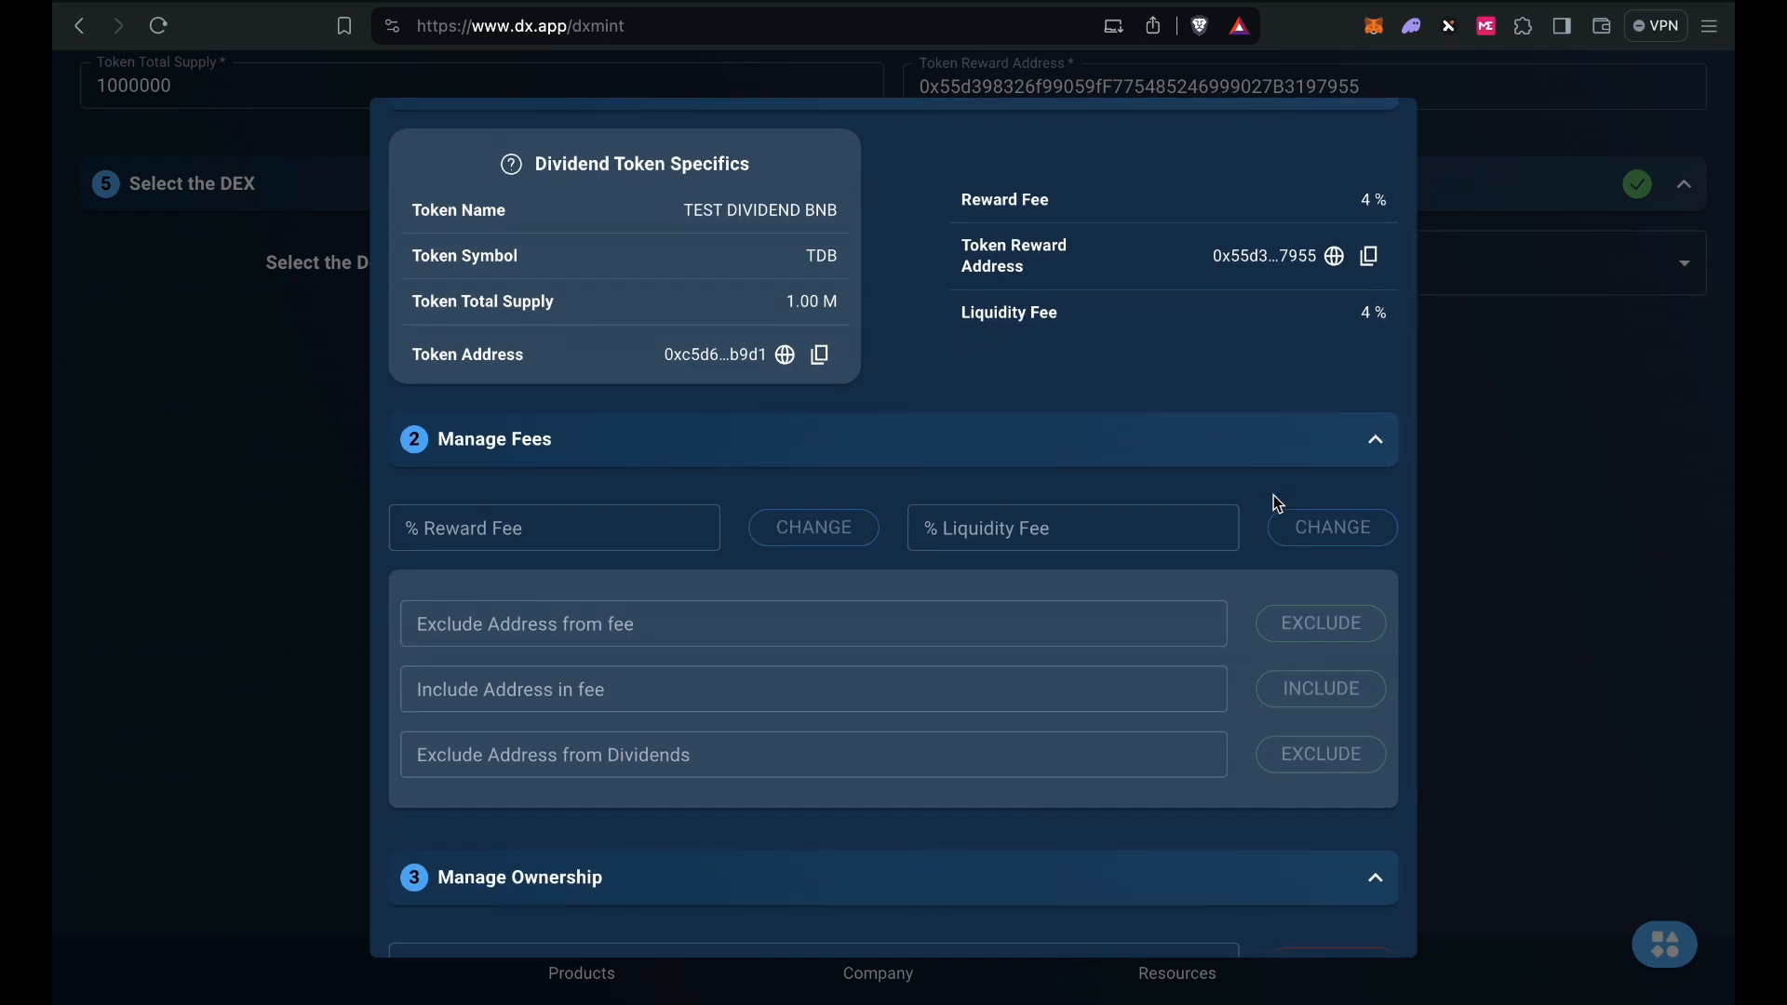
scroll(1274, 497, "up", 1)
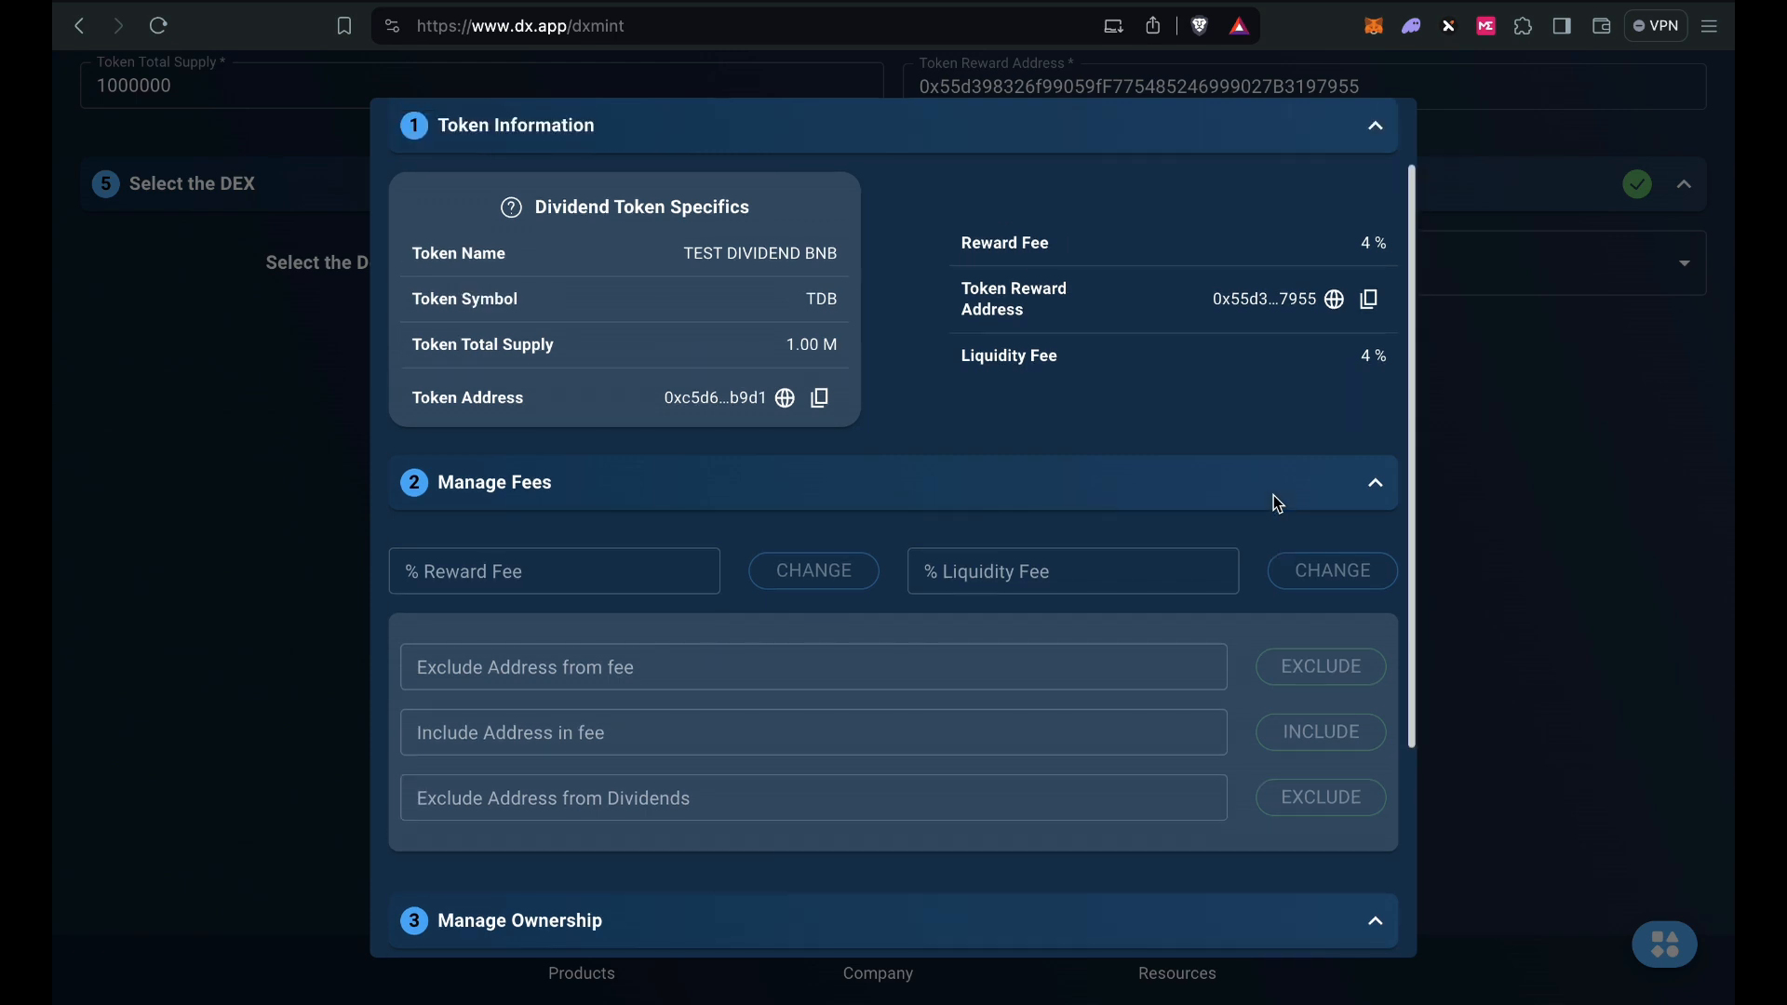
scroll(1274, 496, "down", 2)
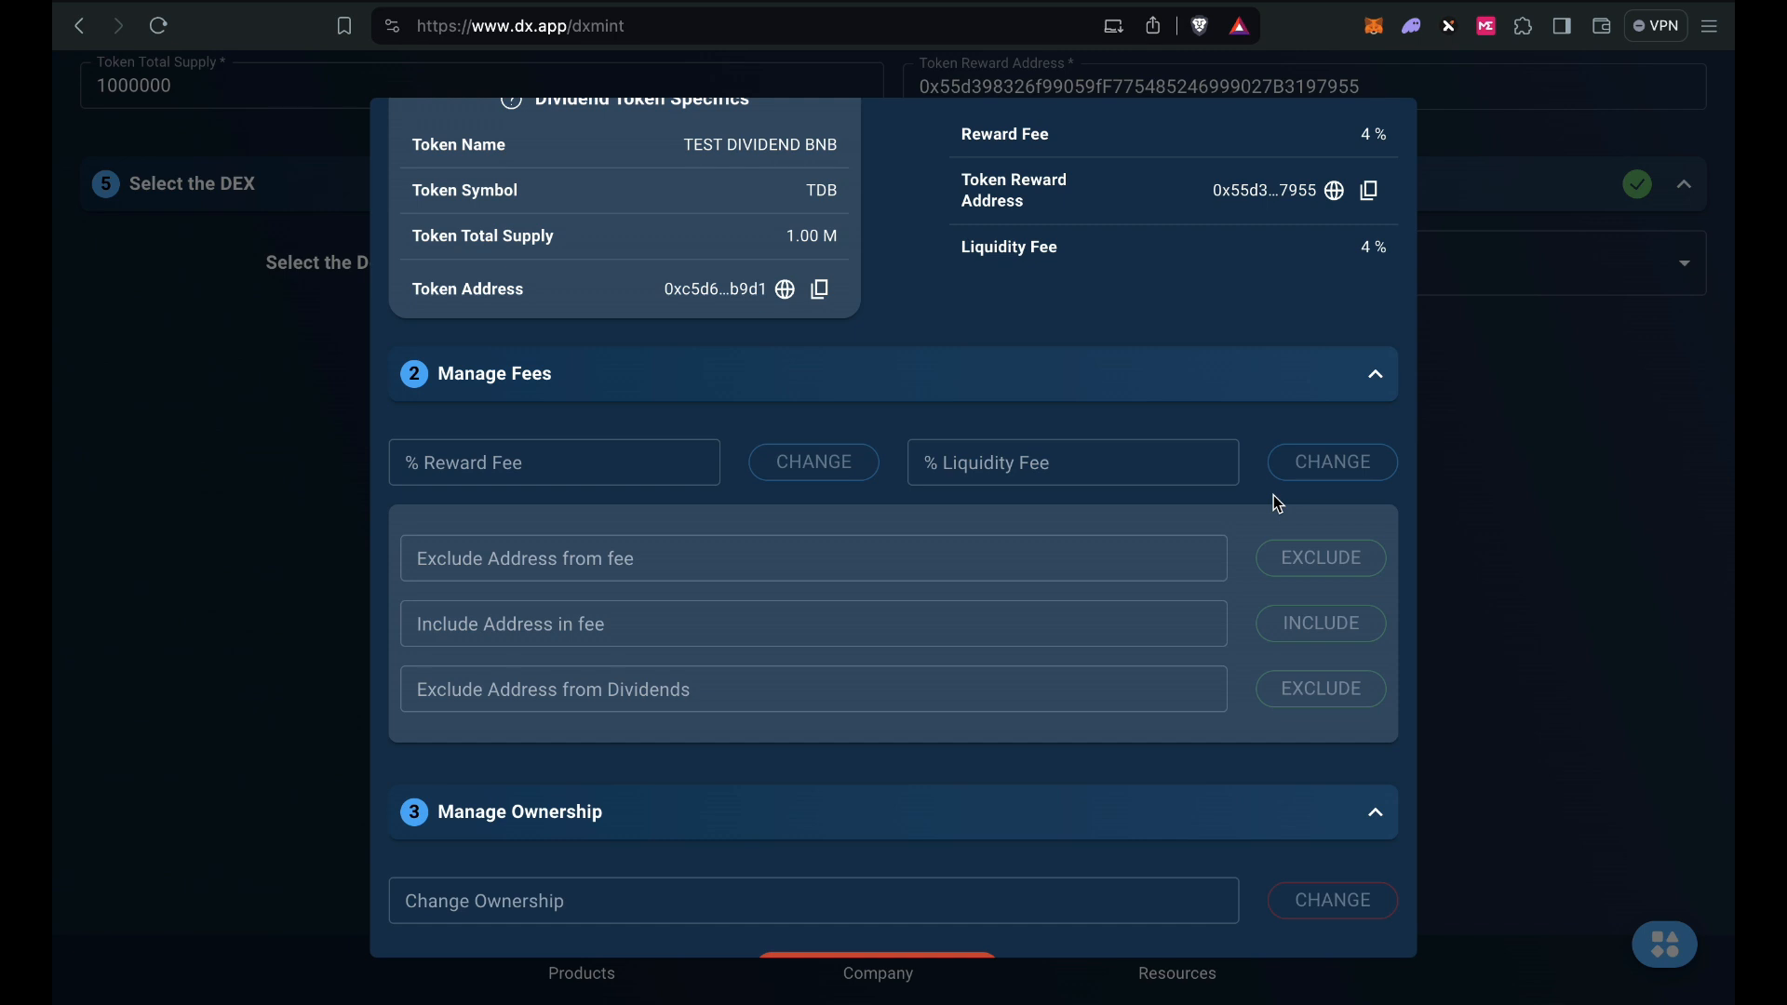
scroll(1273, 495, "down", 1)
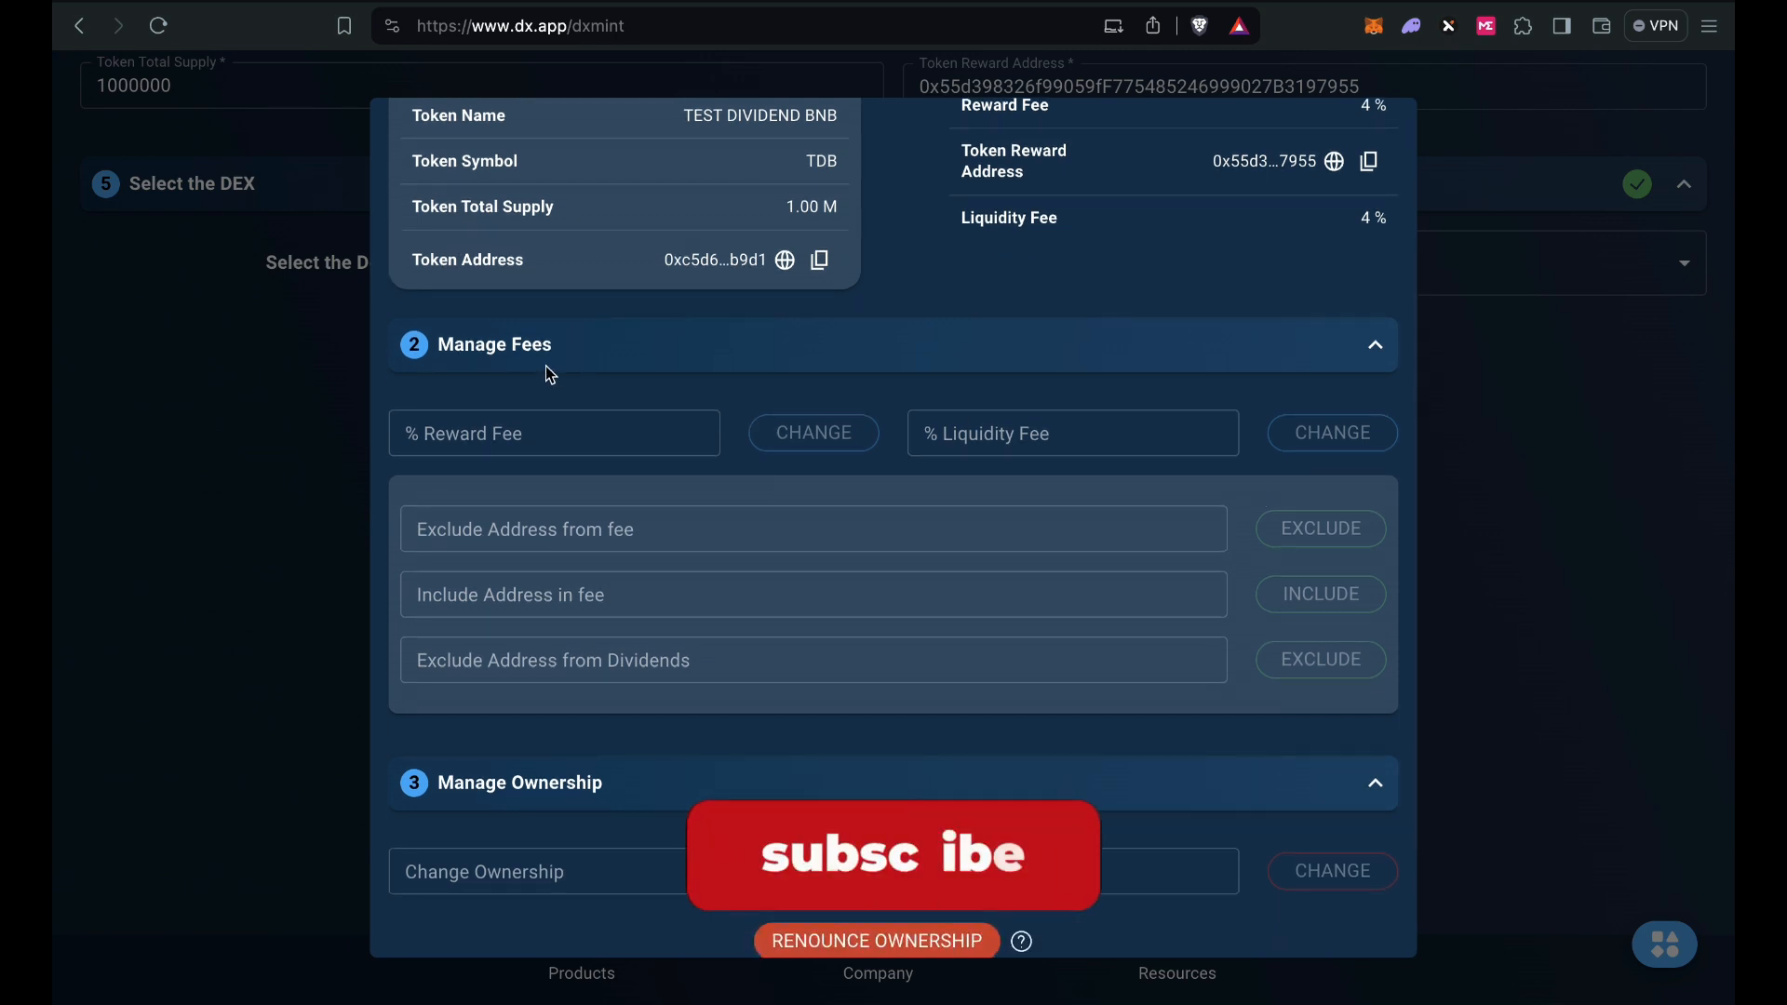
scroll(611, 400, "up", 2)
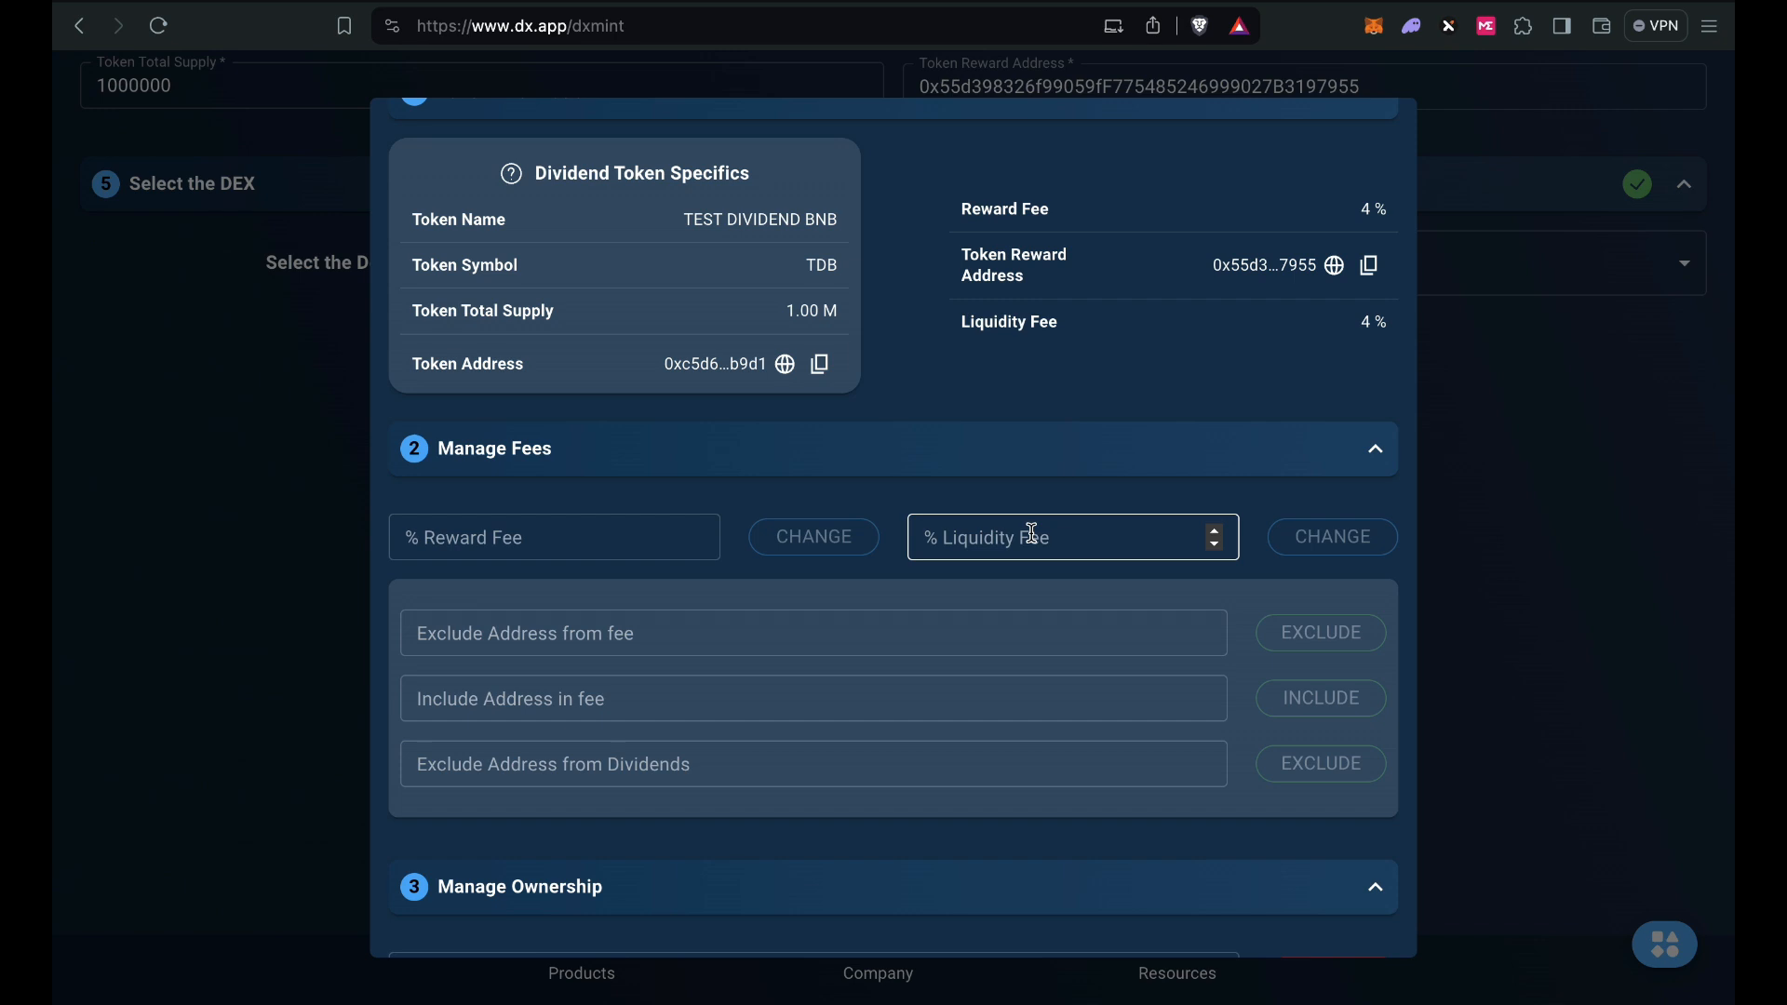
scroll(1033, 532, "down", 2)
scroll(1033, 533, "down", 1)
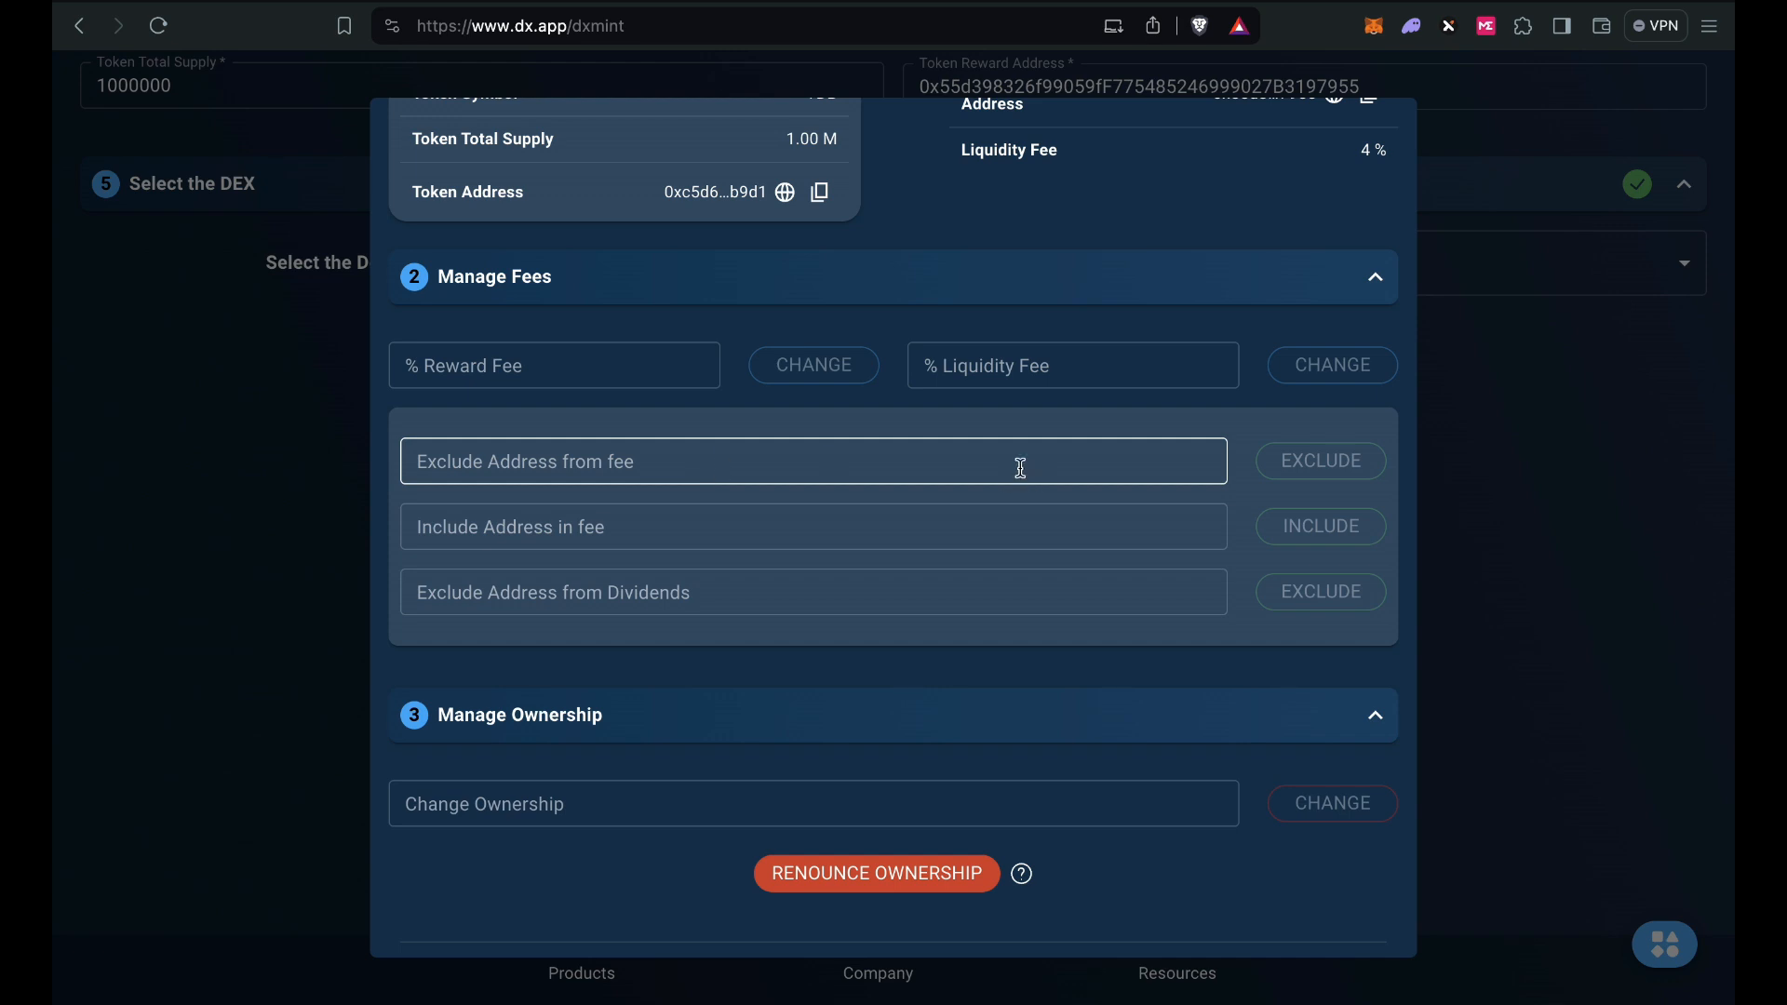
scroll(968, 466, "down", 1)
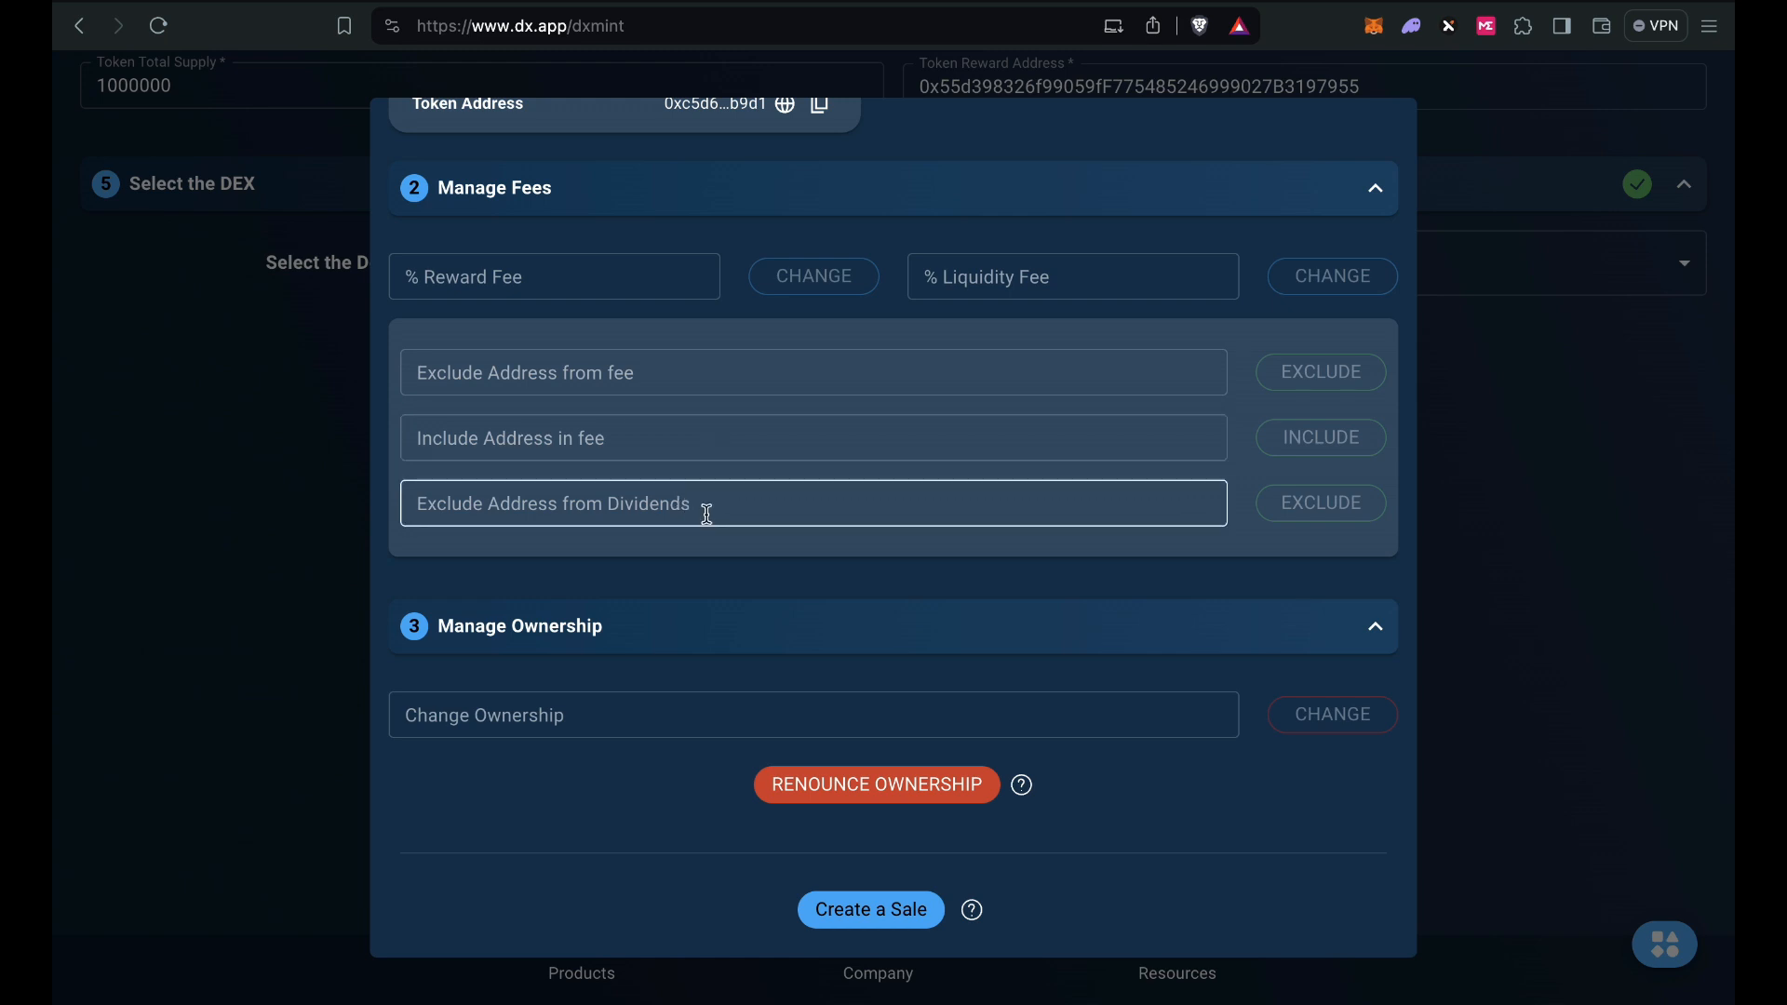
Examine the Manage Ownership options for changing or renouncing ownership, and the option to create a sale
scroll(705, 499, "down", 1)
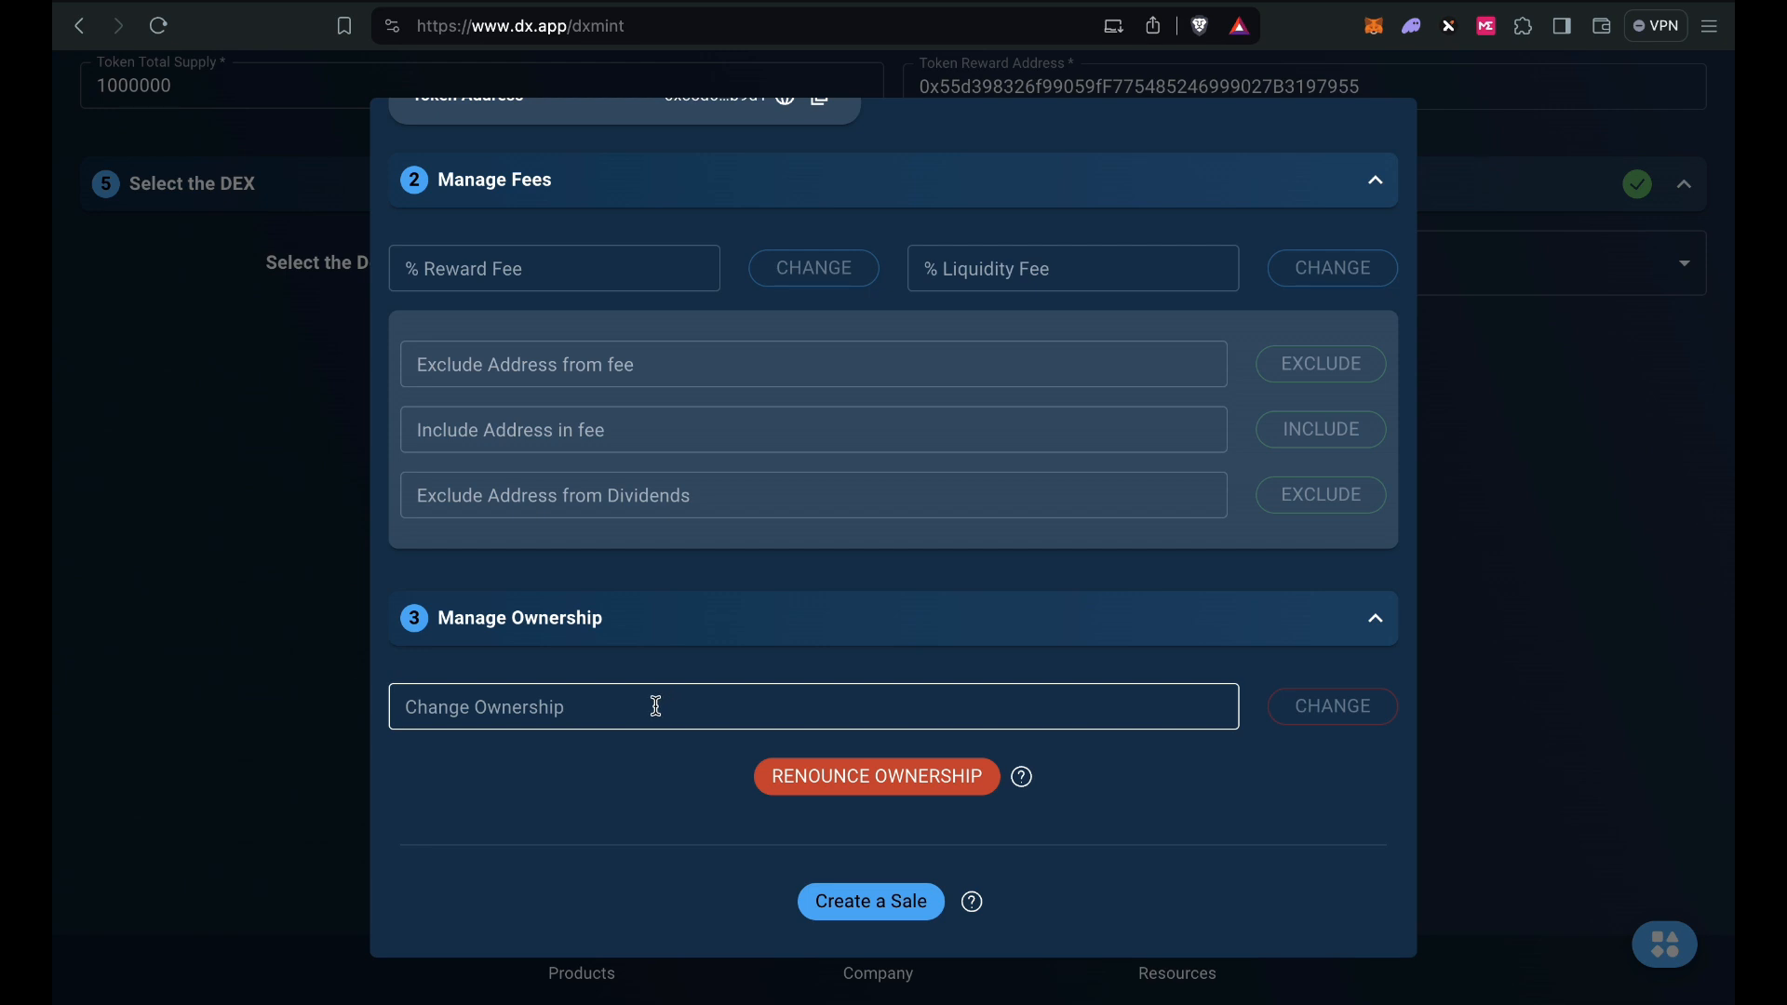
left_click(584, 710)
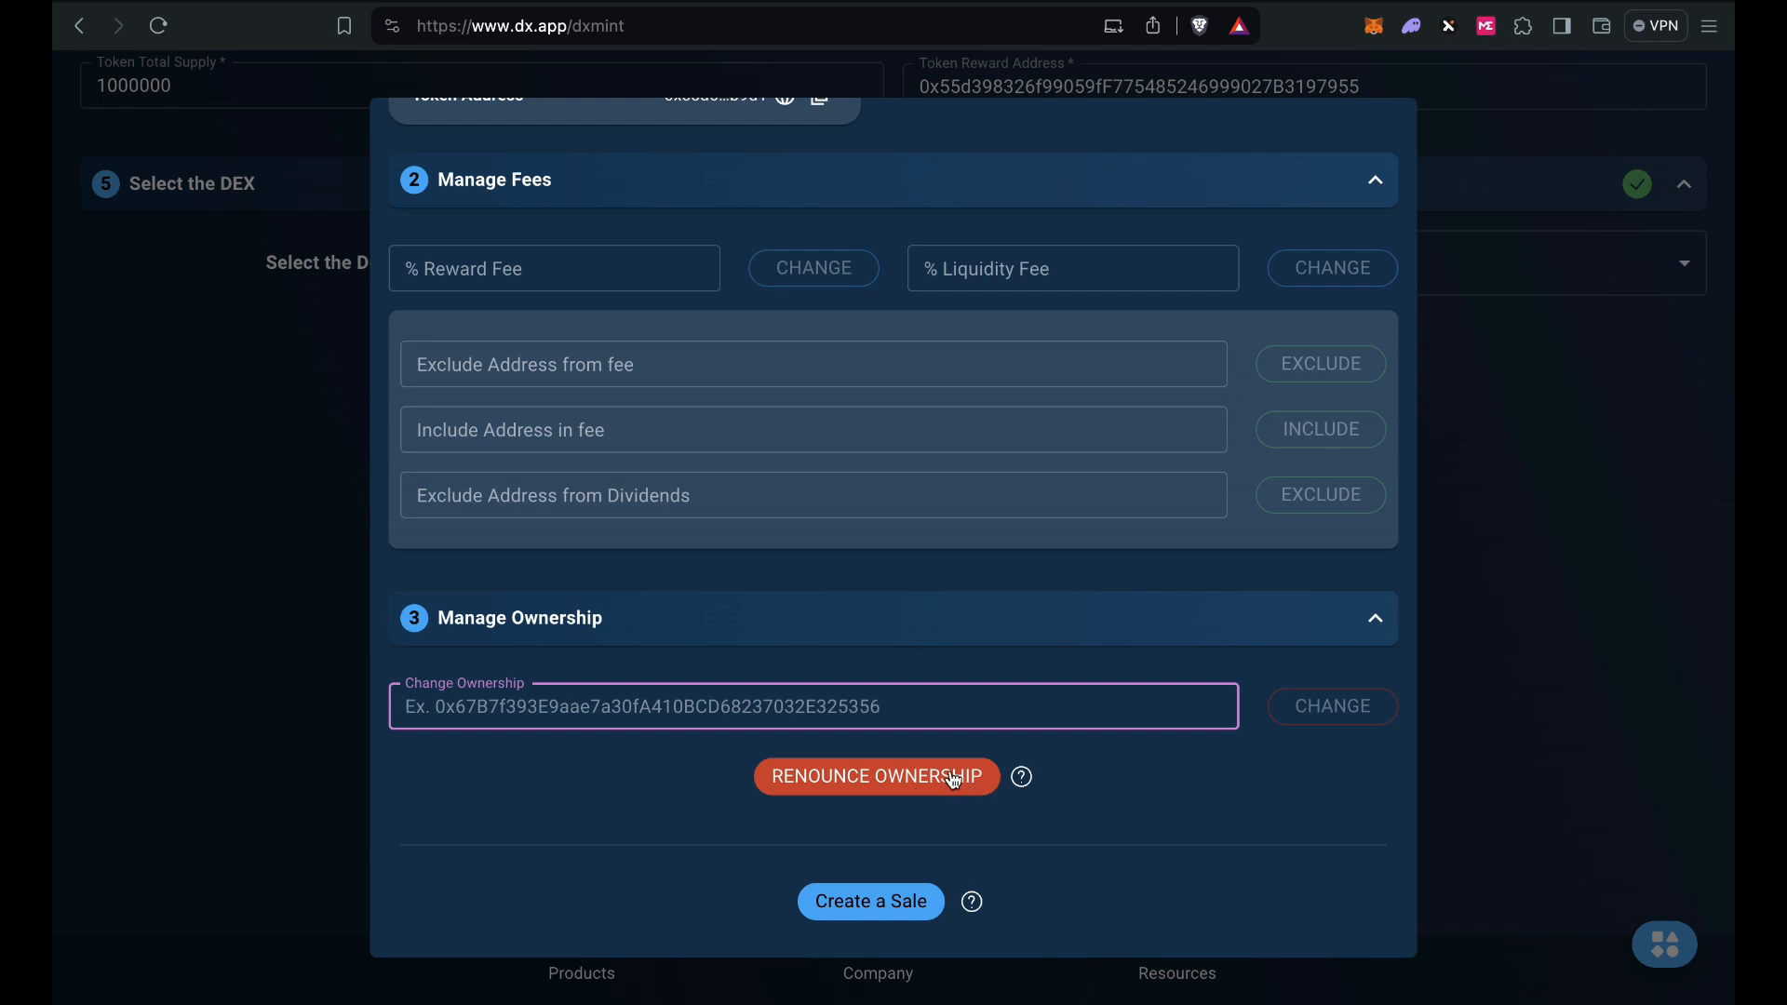
mouse_move(1024, 783)
scroll(964, 638, "up", 1)
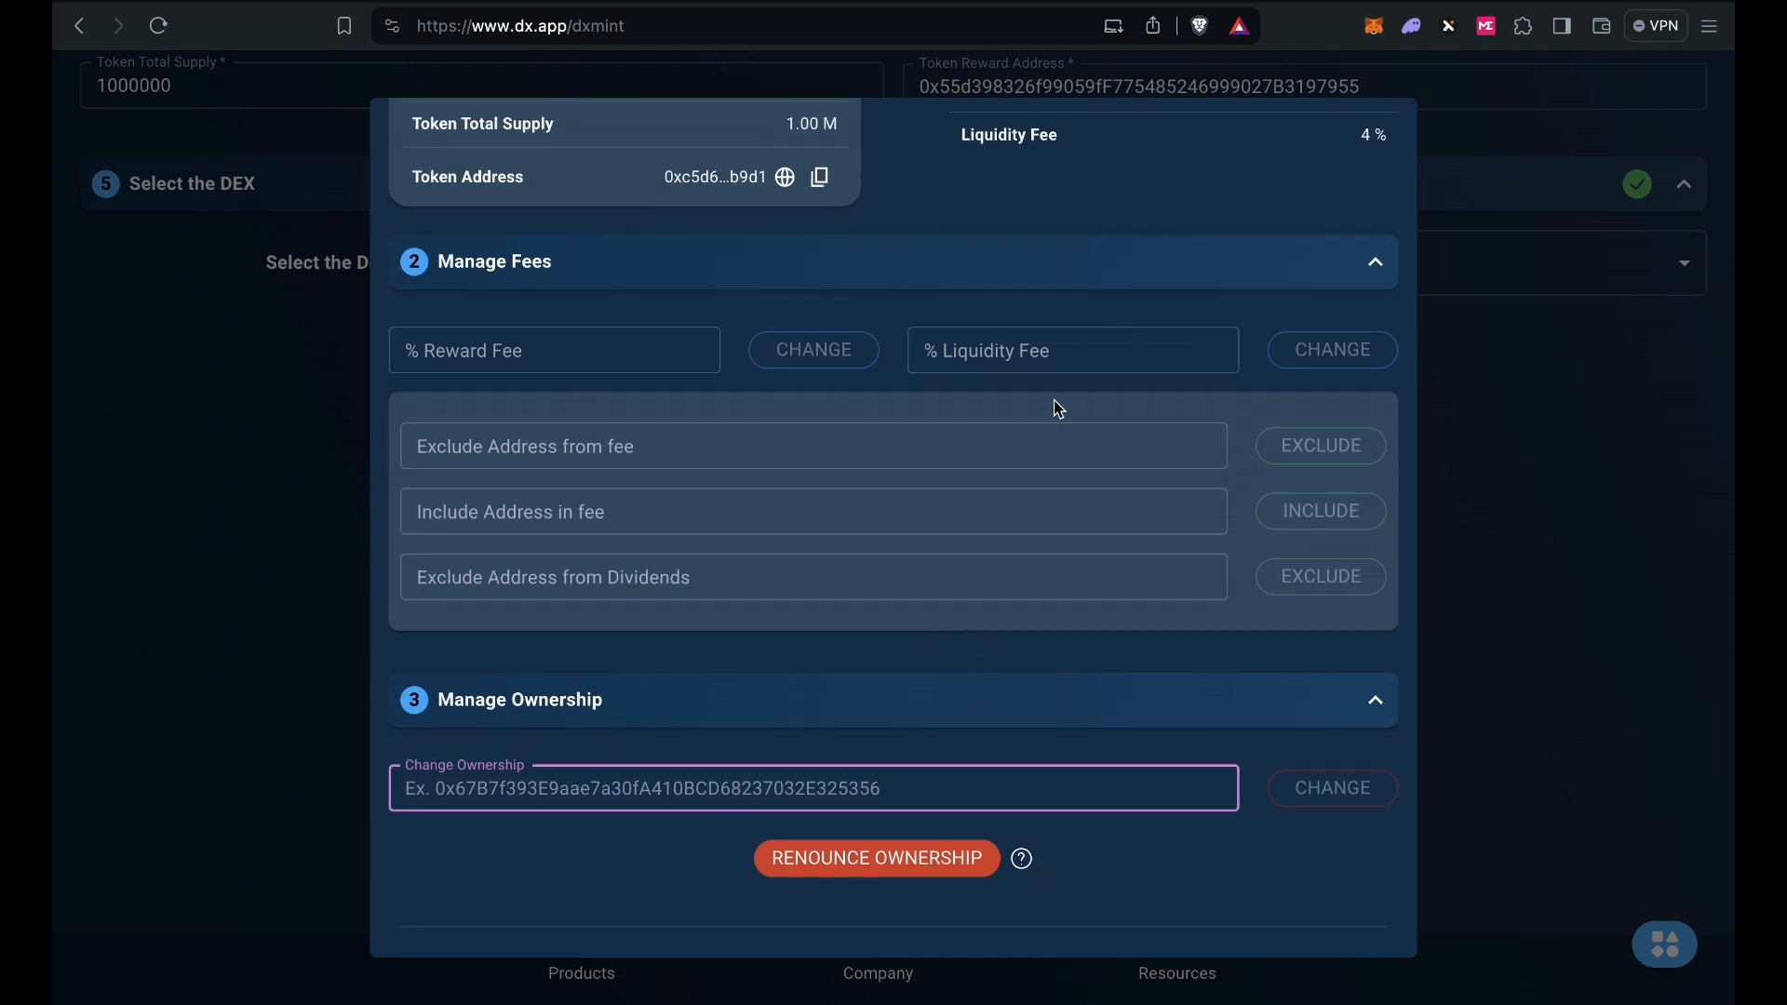
scroll(1054, 401, "down", 1)
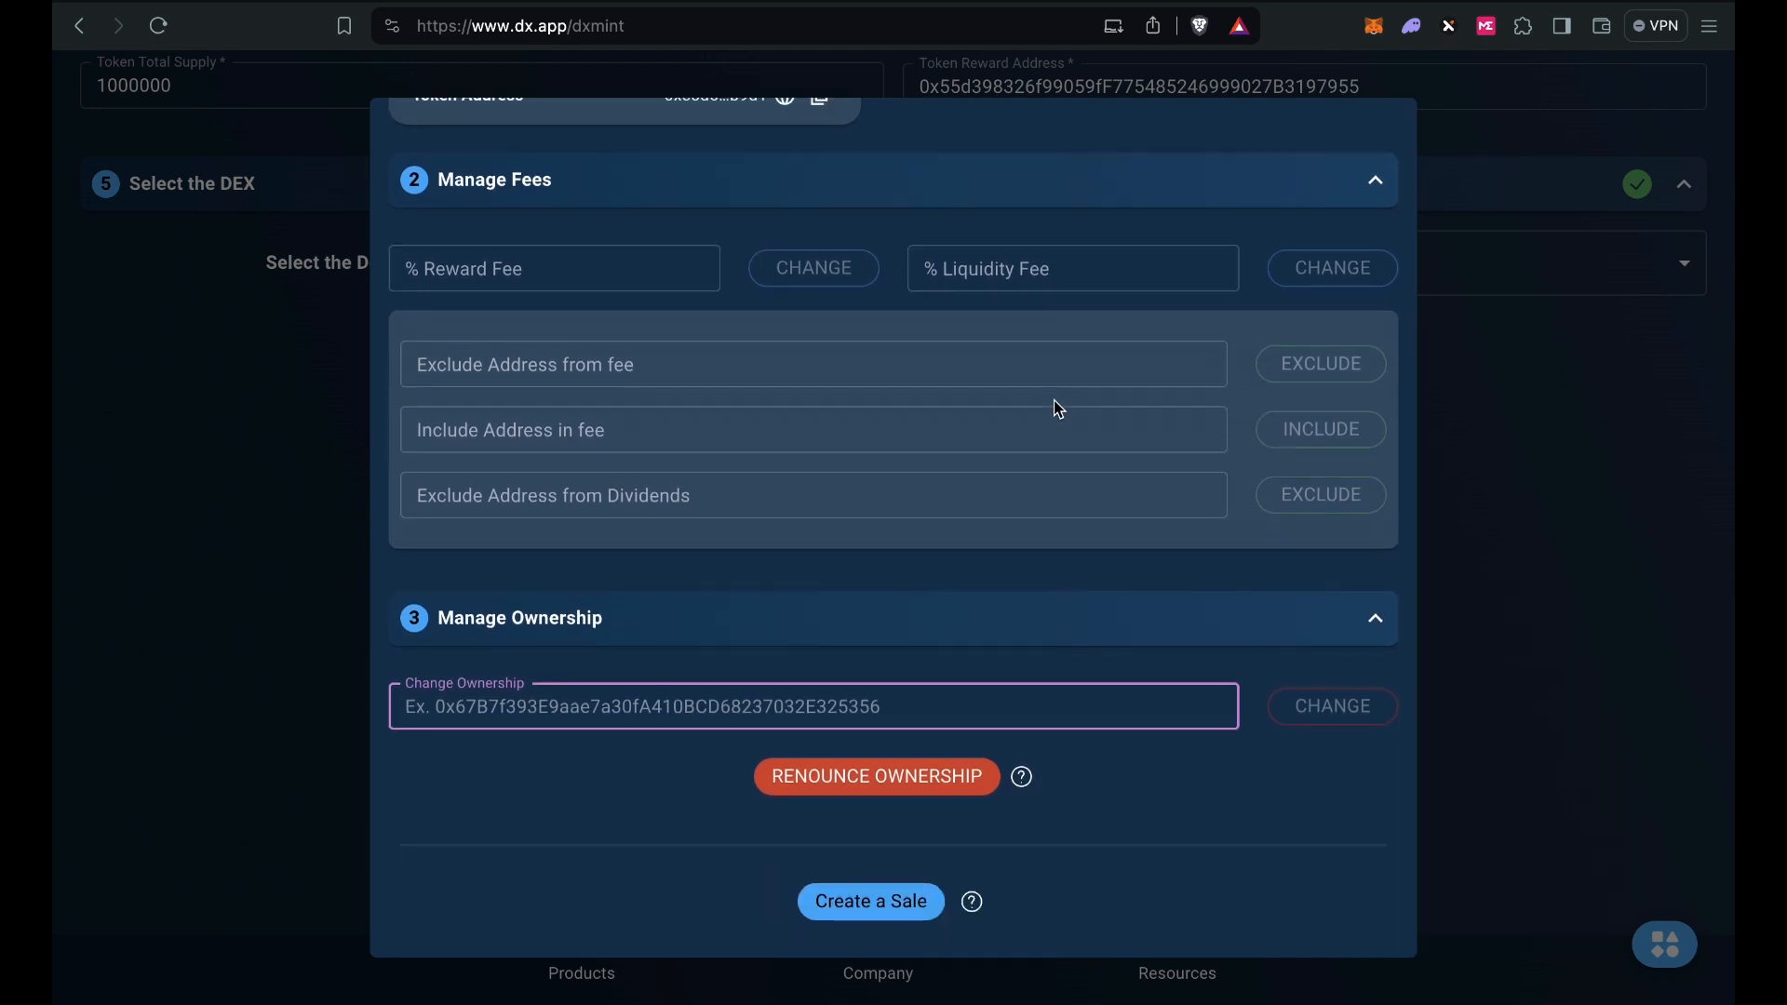
scroll(950, 585, "up", 5)
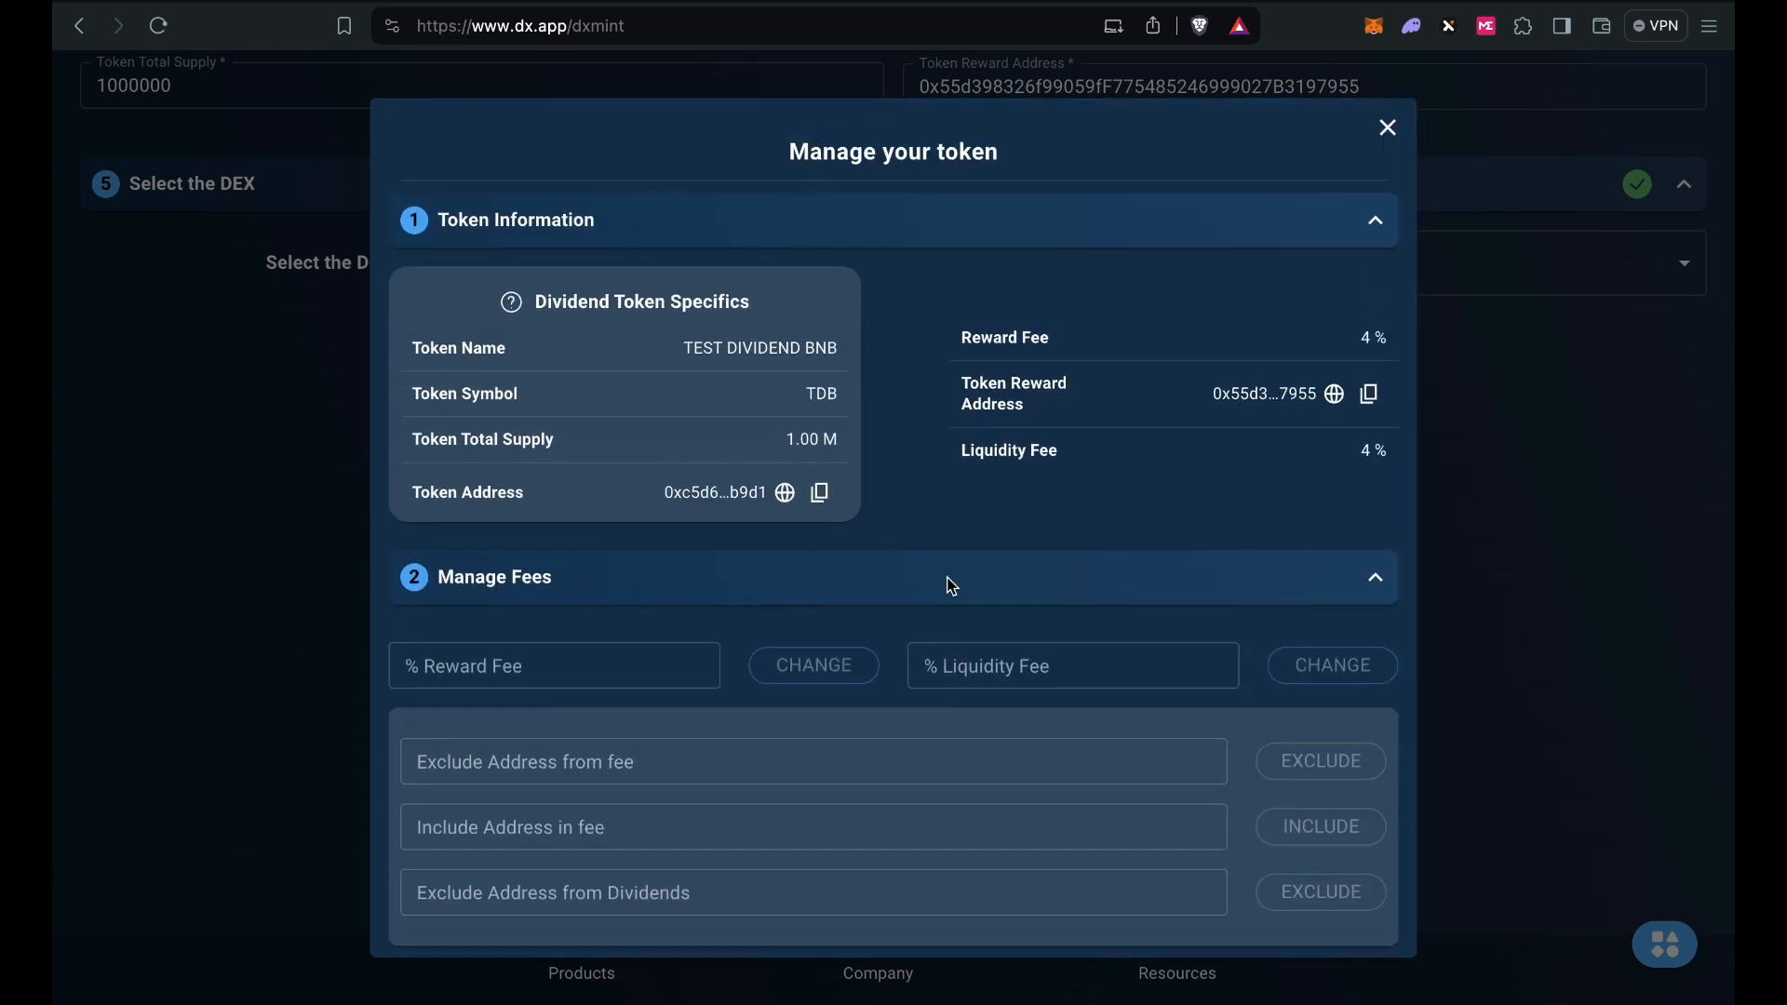
scroll(951, 584, "down", 5)
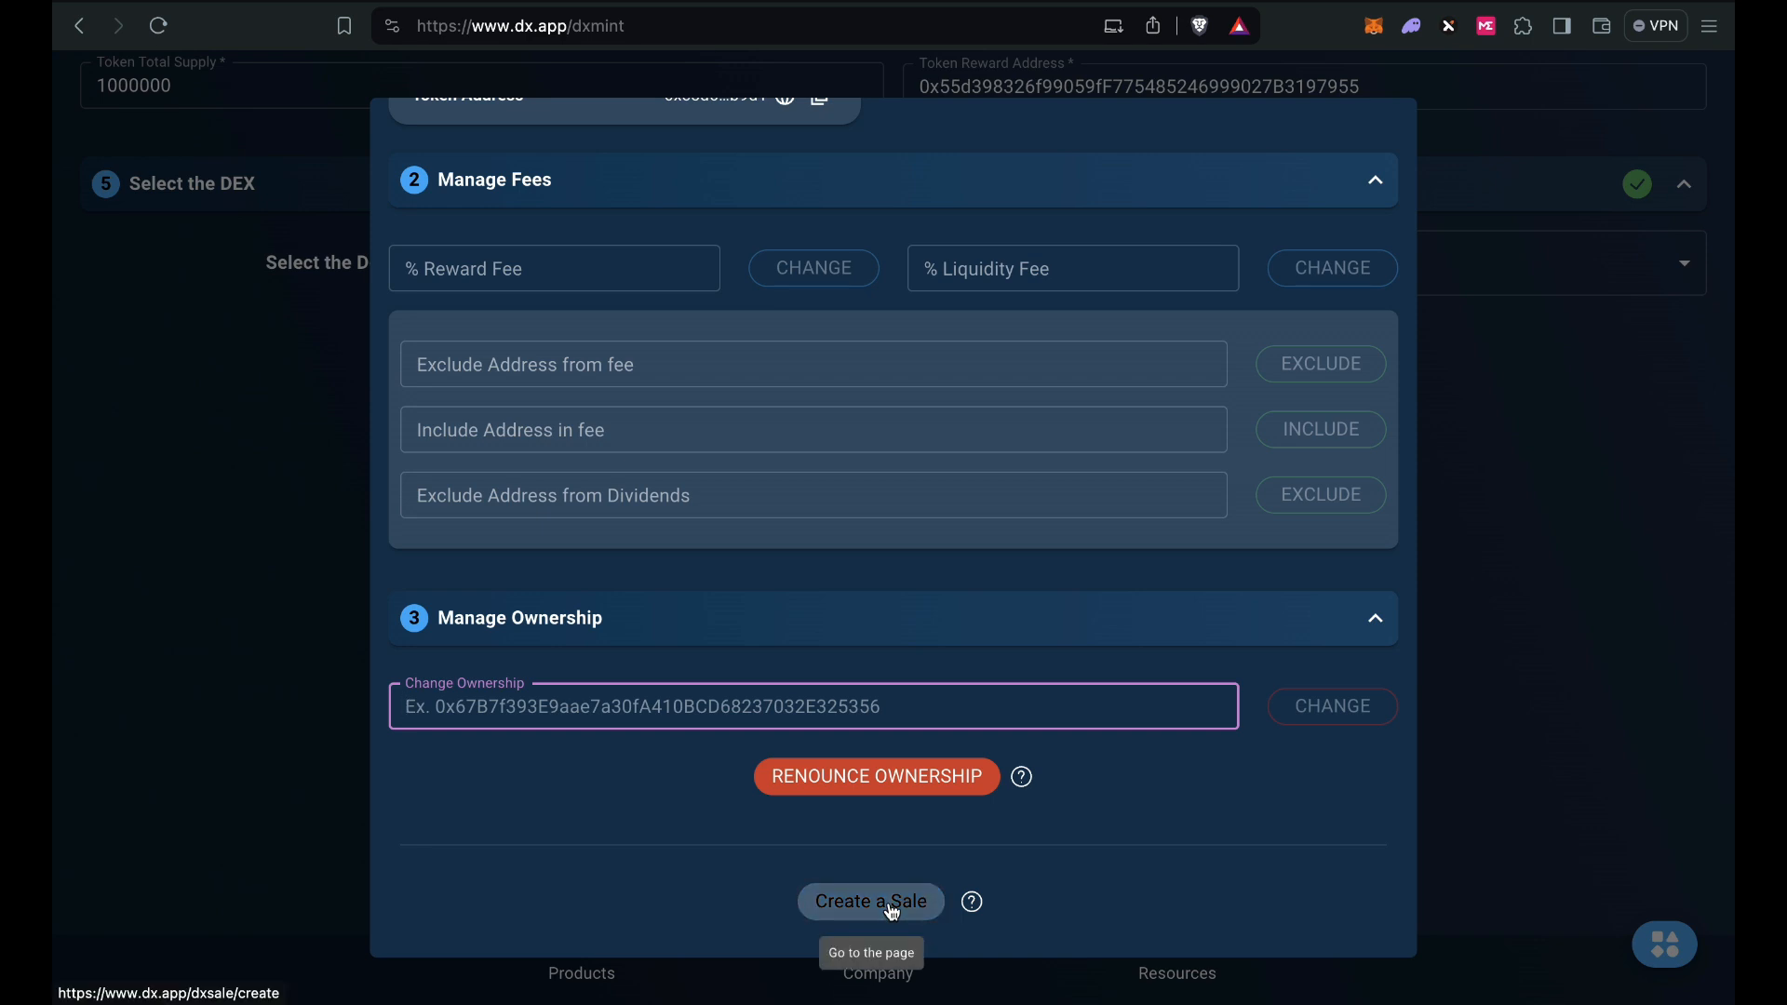
scroll(1187, 800, "up", 5)
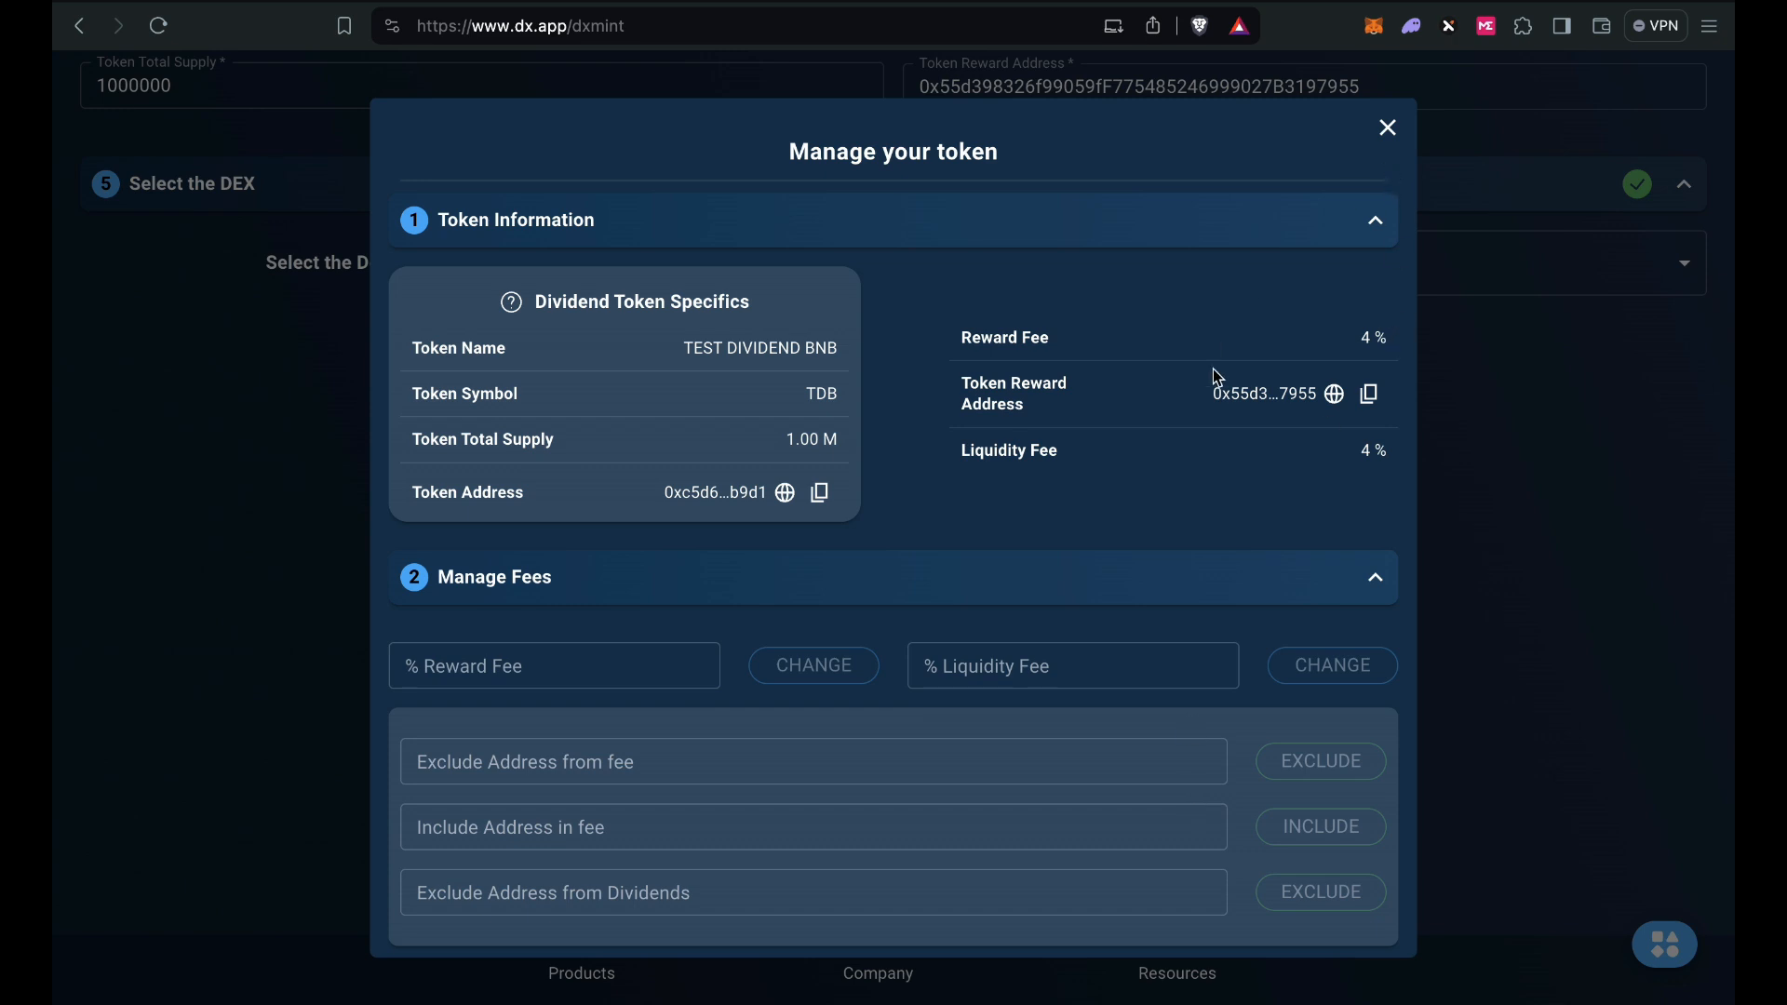
Close the token management dialog and open My dashboard to list the wallet's tokens
left_click(1388, 130)
scroll(1161, 430, "up", 20)
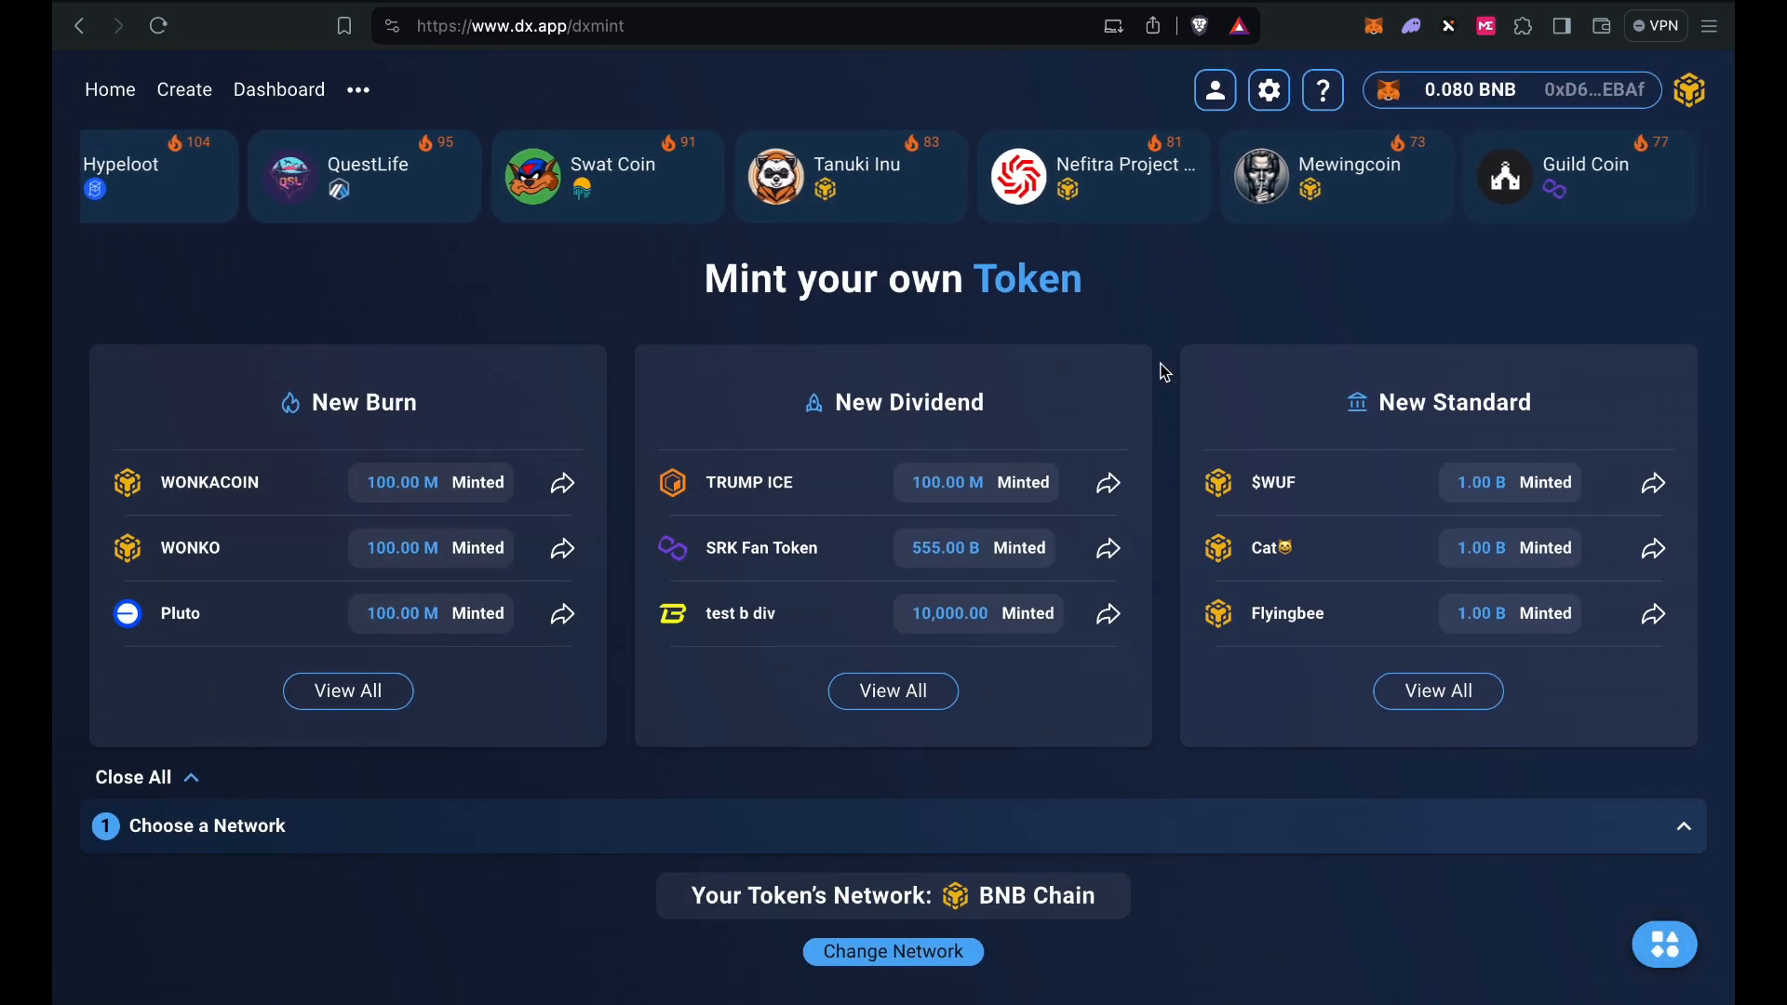
left_click(1219, 104)
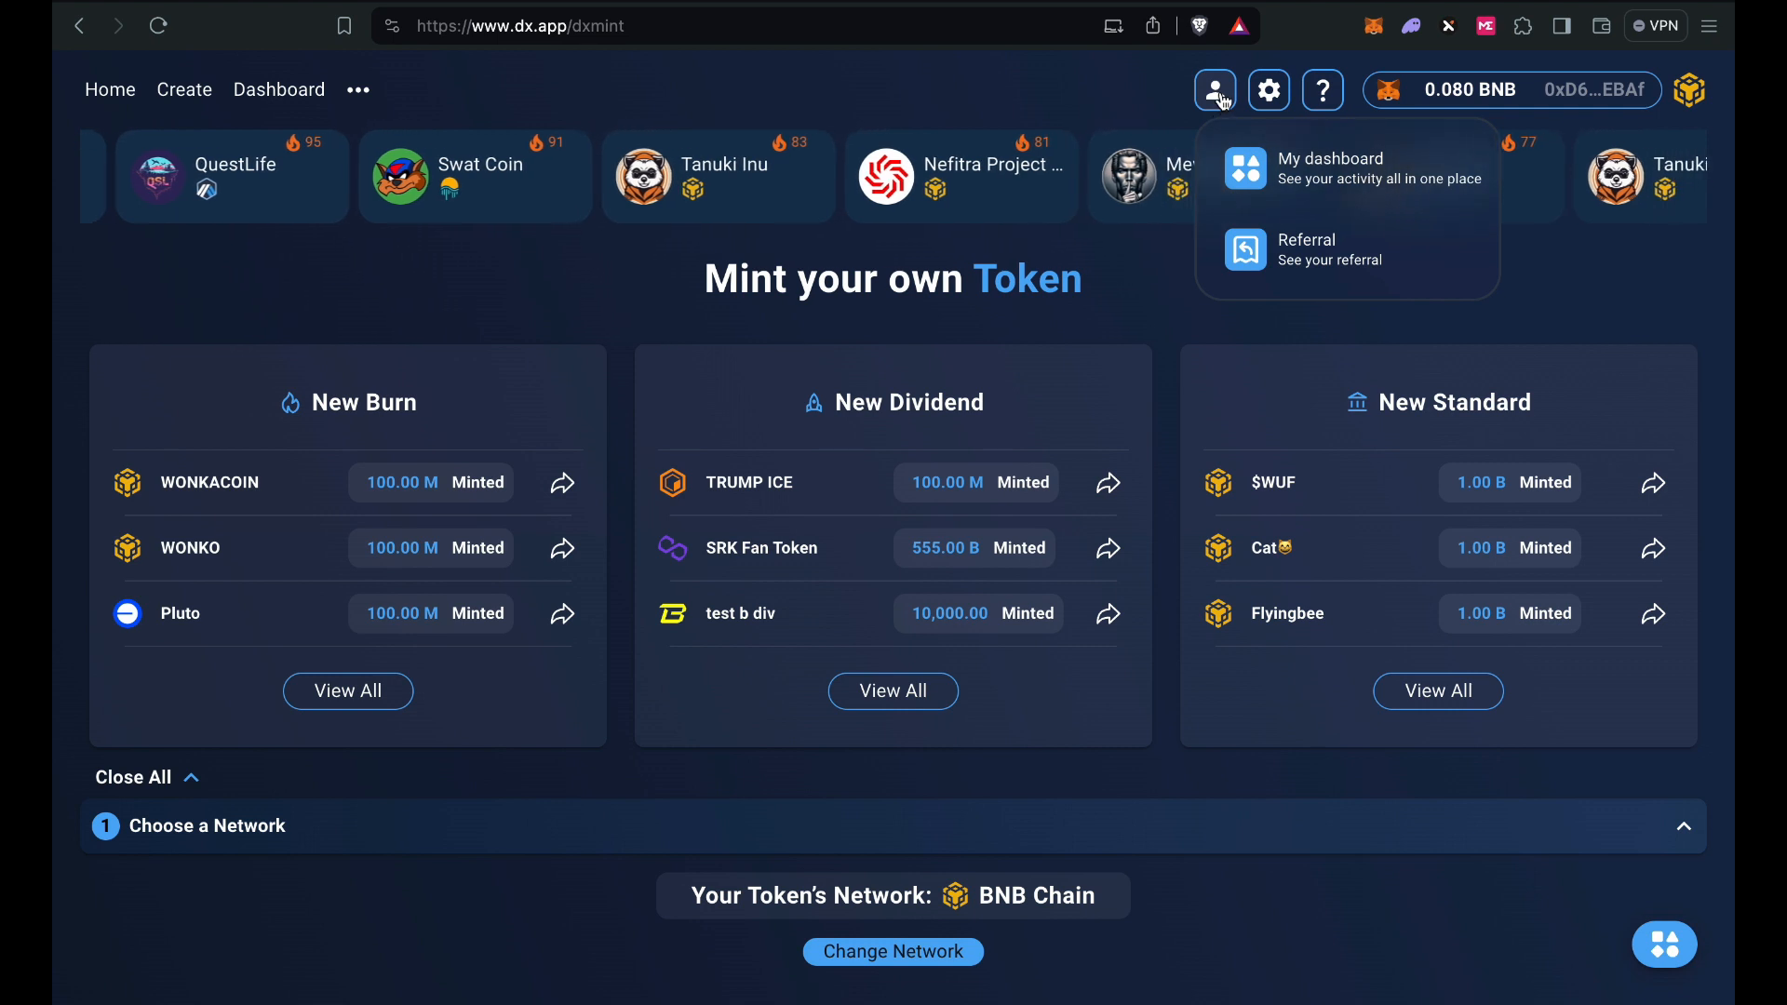
left_click(1292, 177)
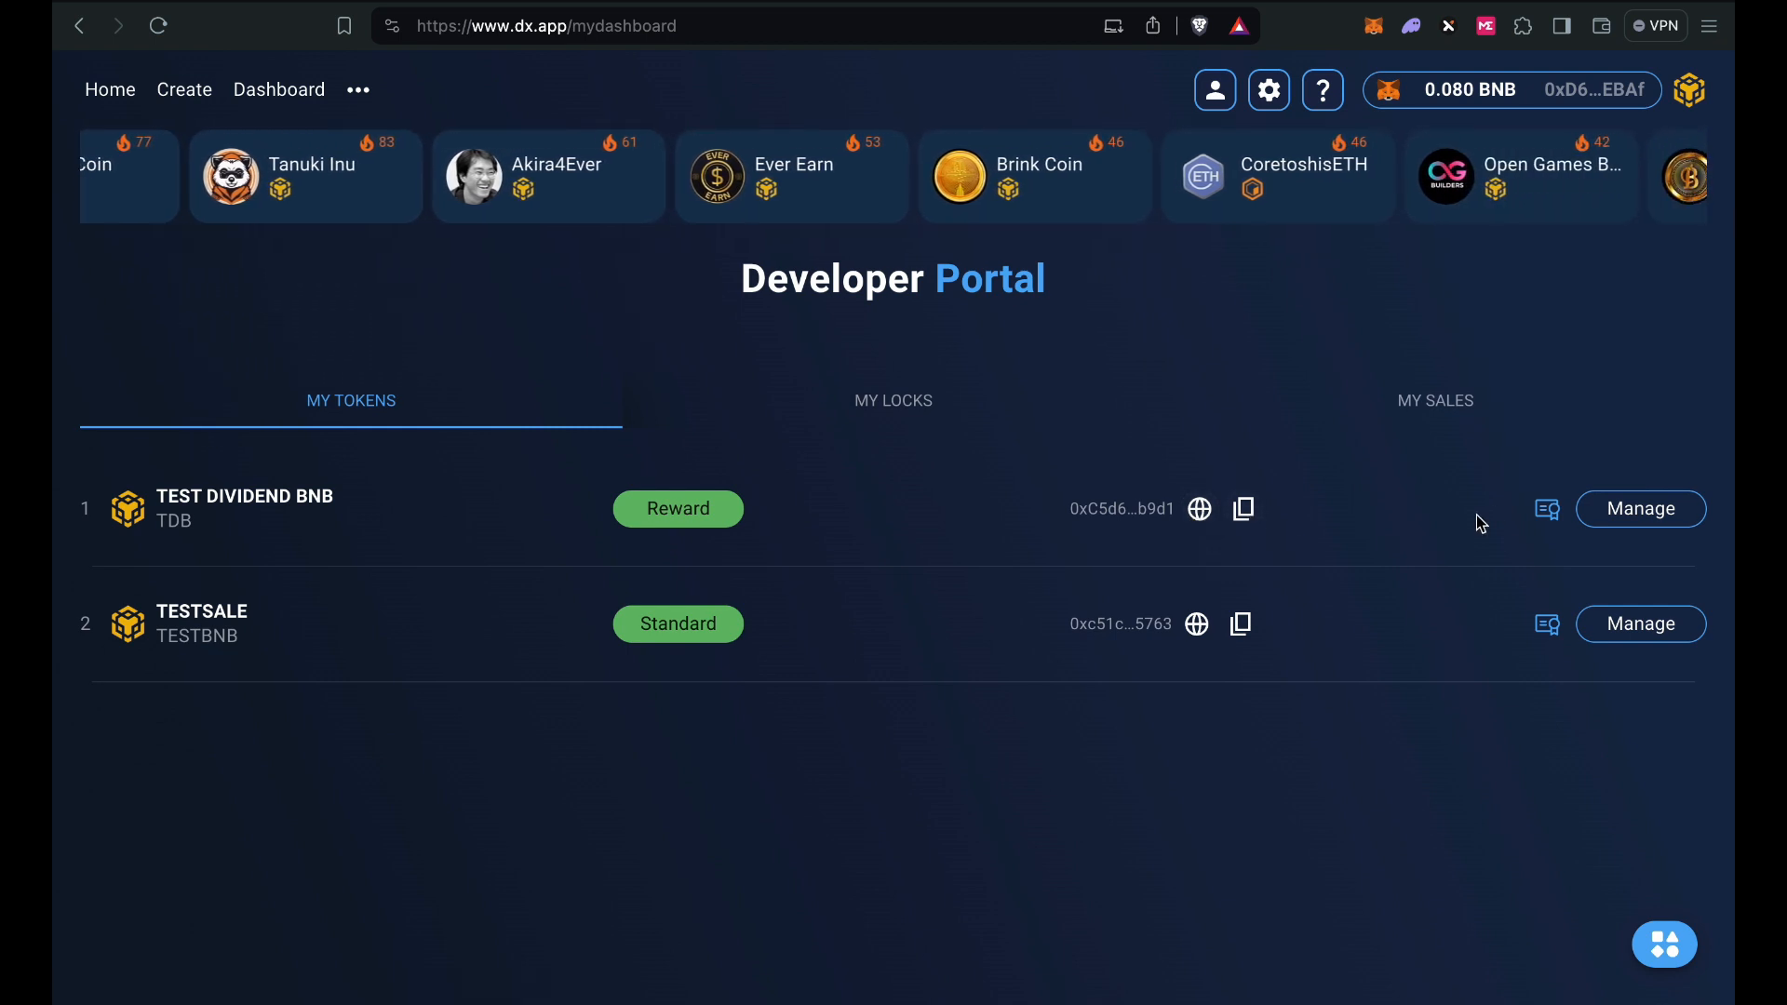
View the DxMint certificate of TEST DIVIDEND BNB, return to the dashboard and look through the token's management options
left_click(1550, 515)
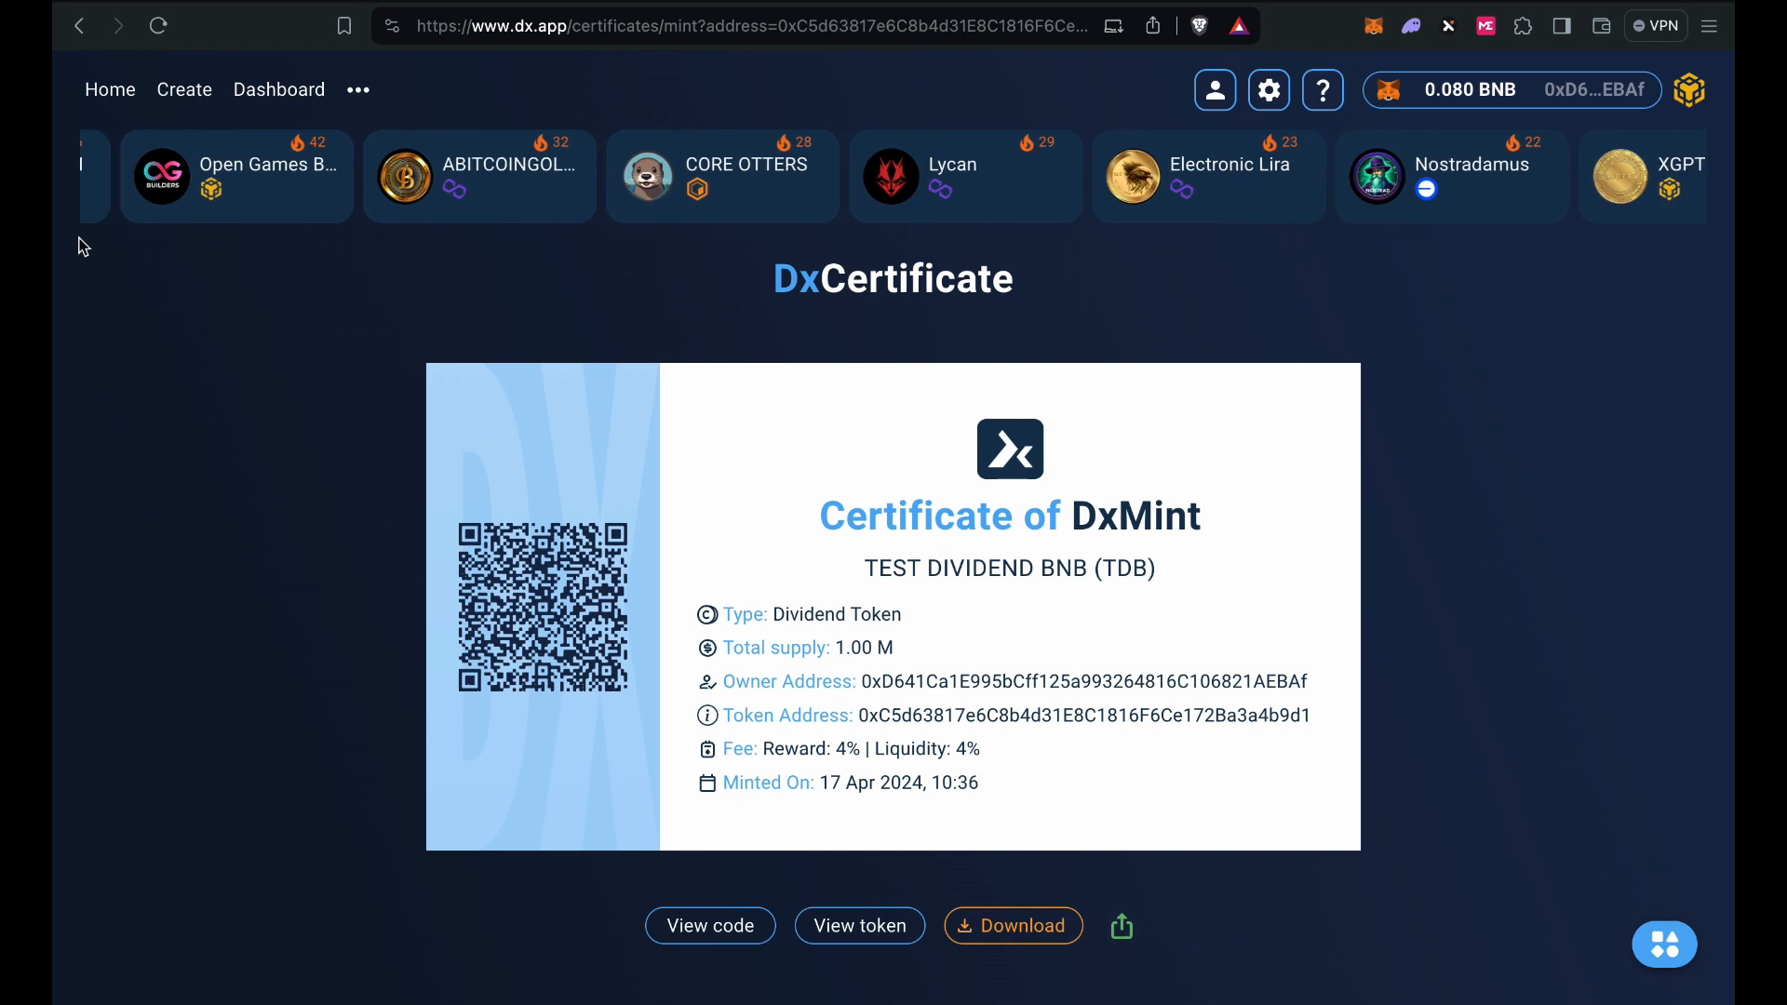
left_click(80, 26)
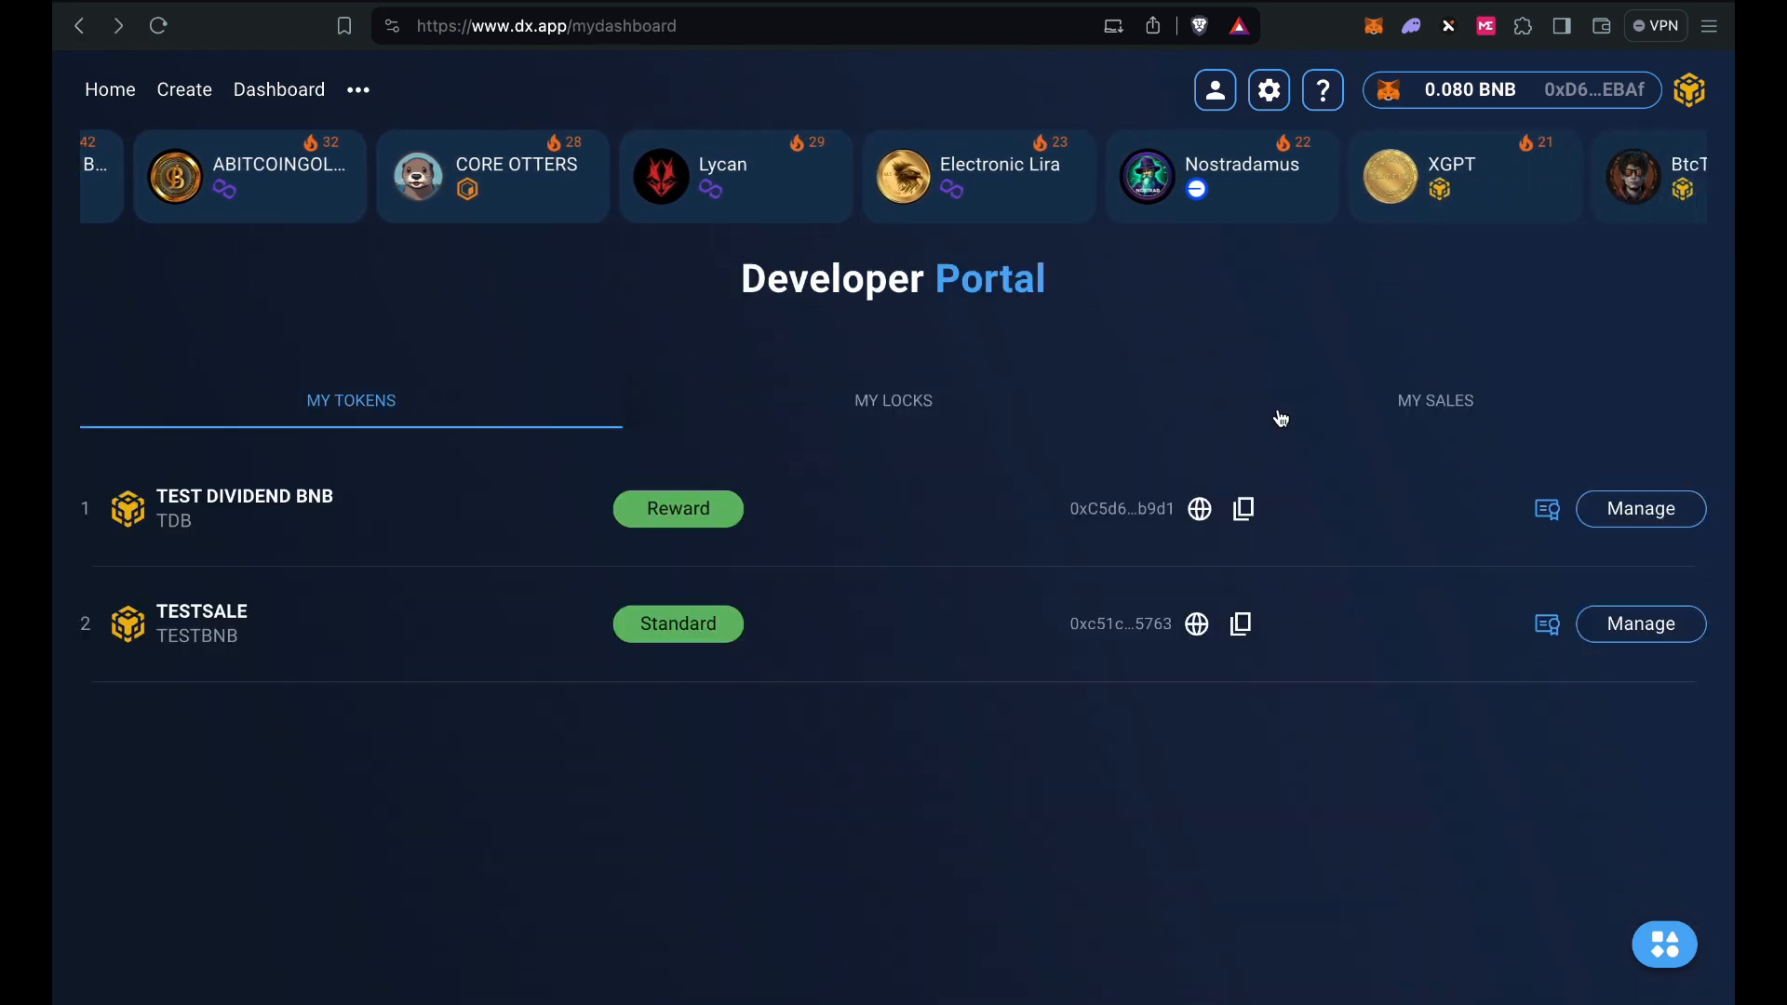
left_click(1629, 517)
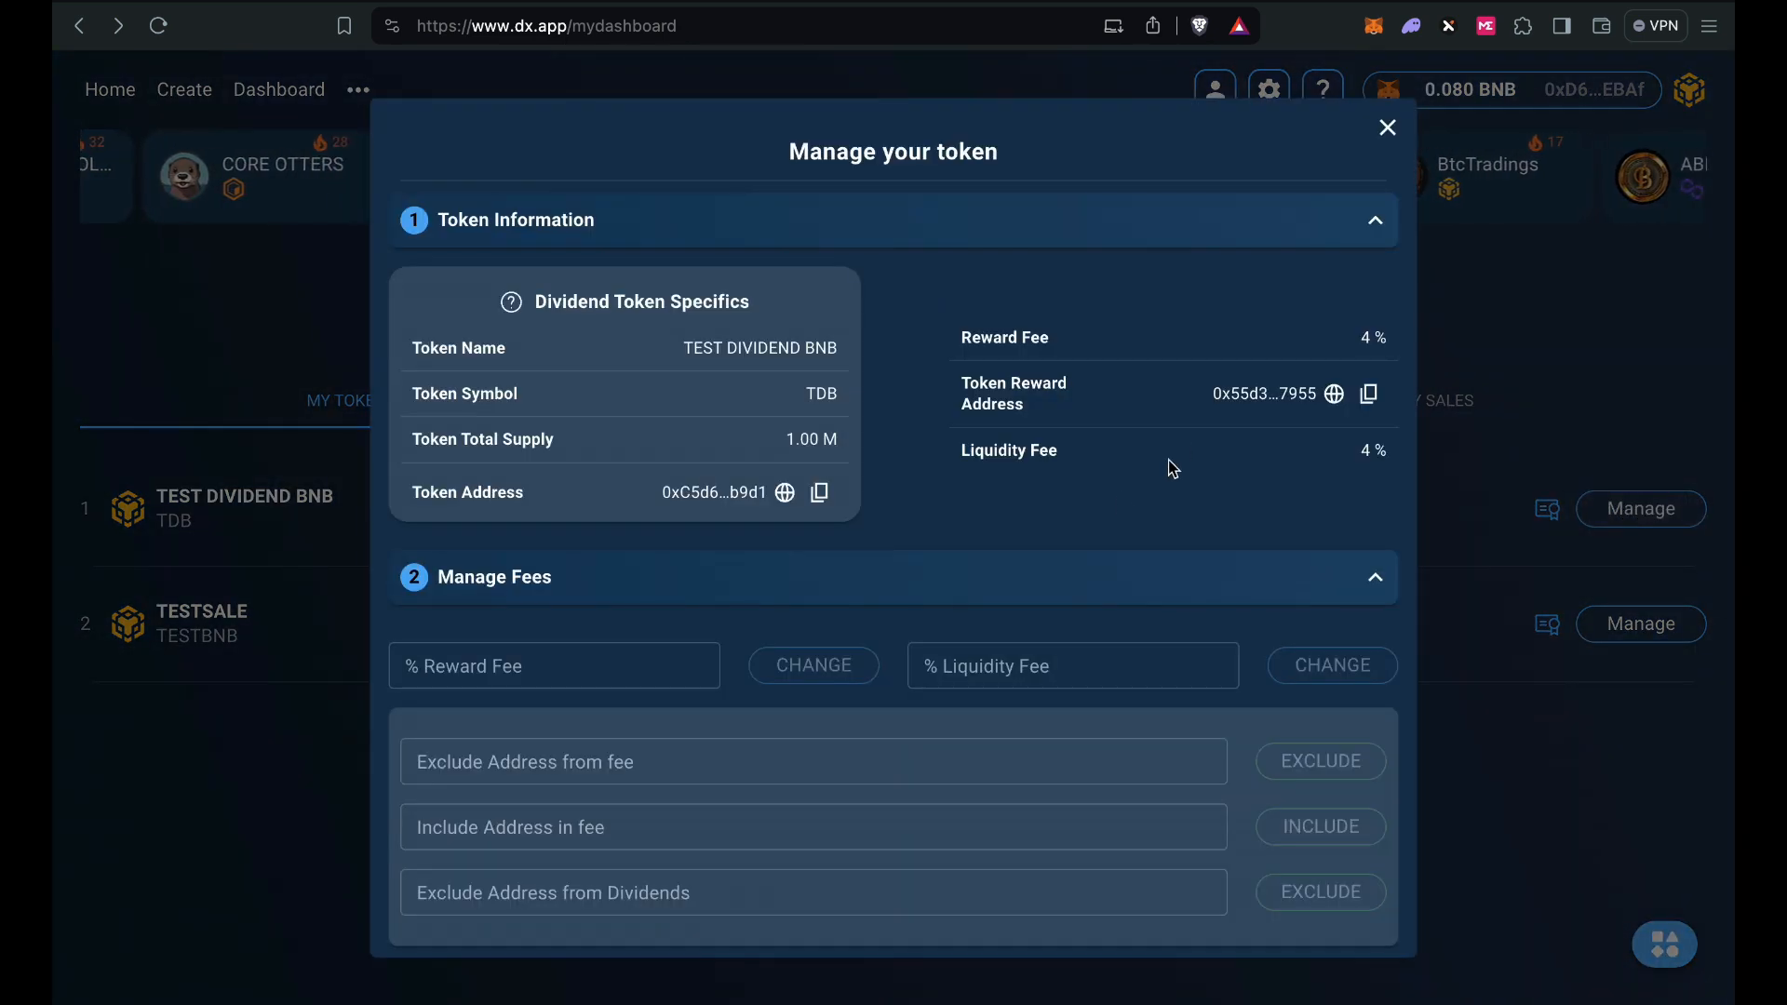
scroll(1125, 504, "down", 5)
scroll(1123, 503, "up", 5)
scroll(1120, 498, "down", 5)
scroll(1121, 498, "up", 5)
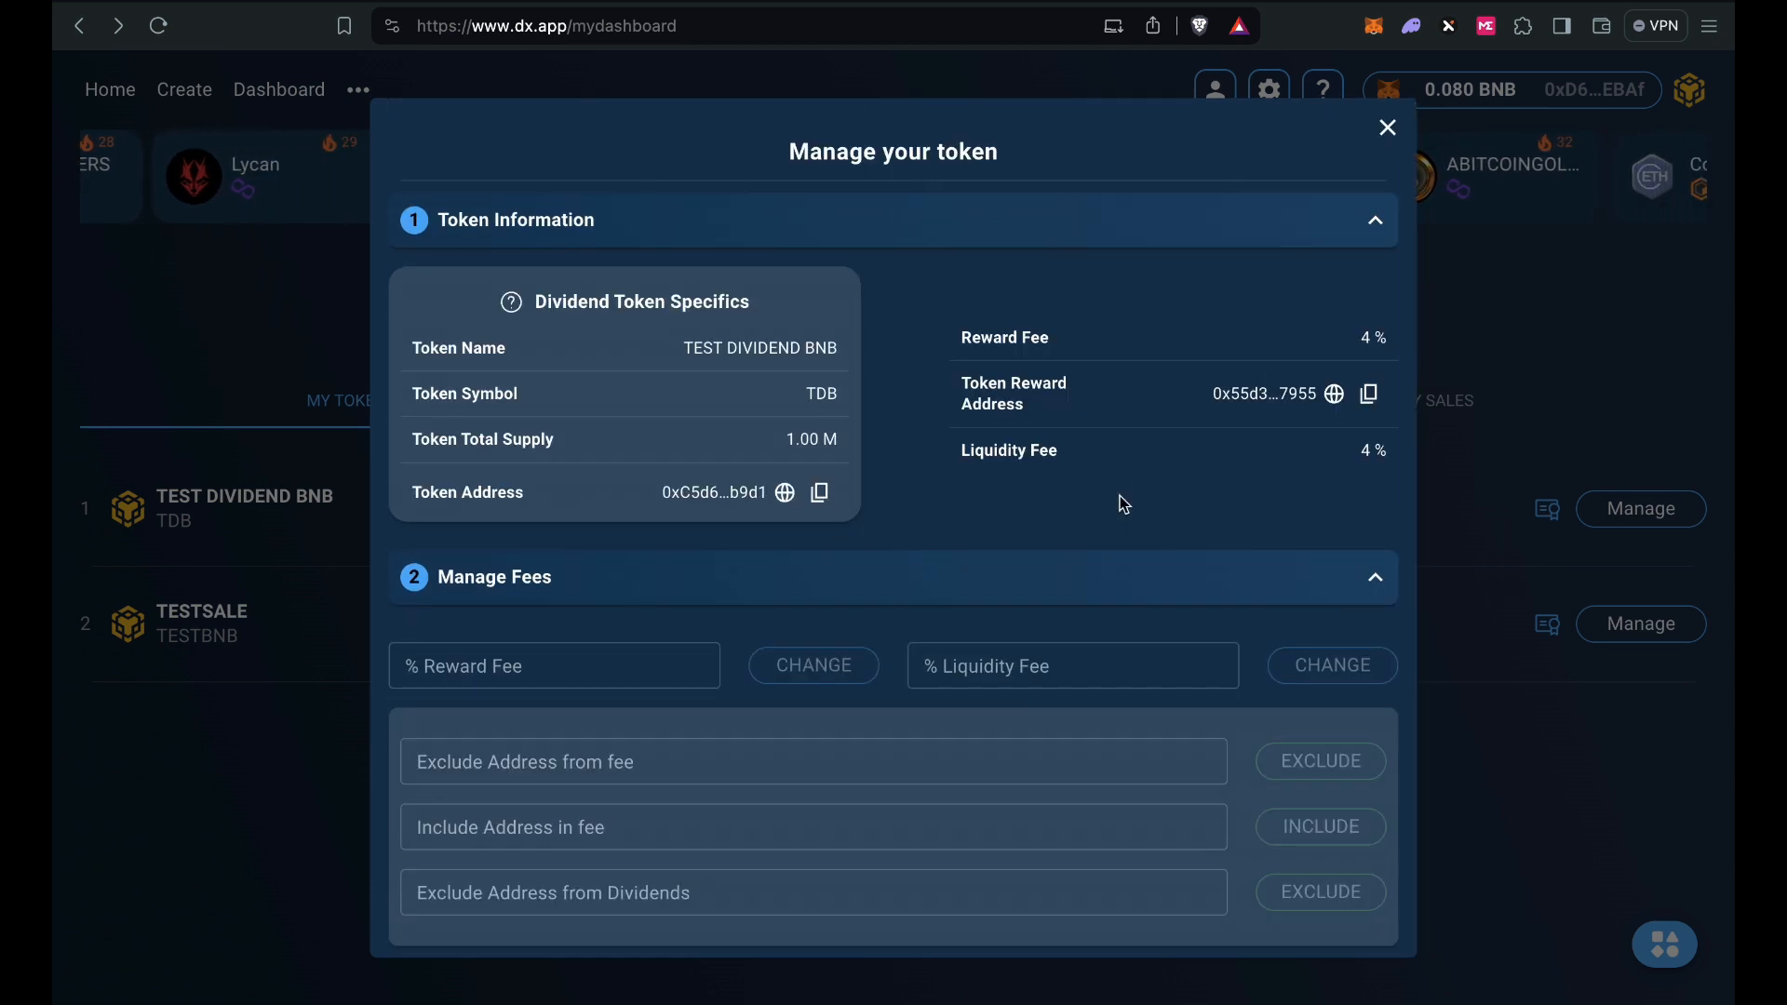